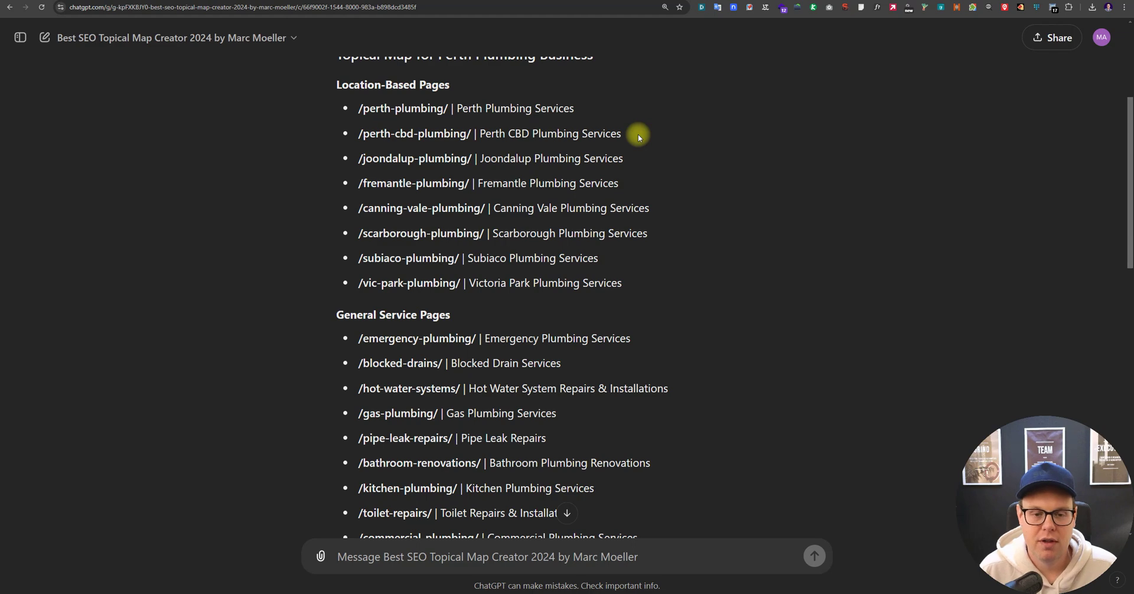
Step: Send the prompt 'Create a topical map for a plumbing business in Perth, WA'
{"action": "scroll", "coordinate": [546, 156], "scroll_direction": "down", "scroll_amount": 2}
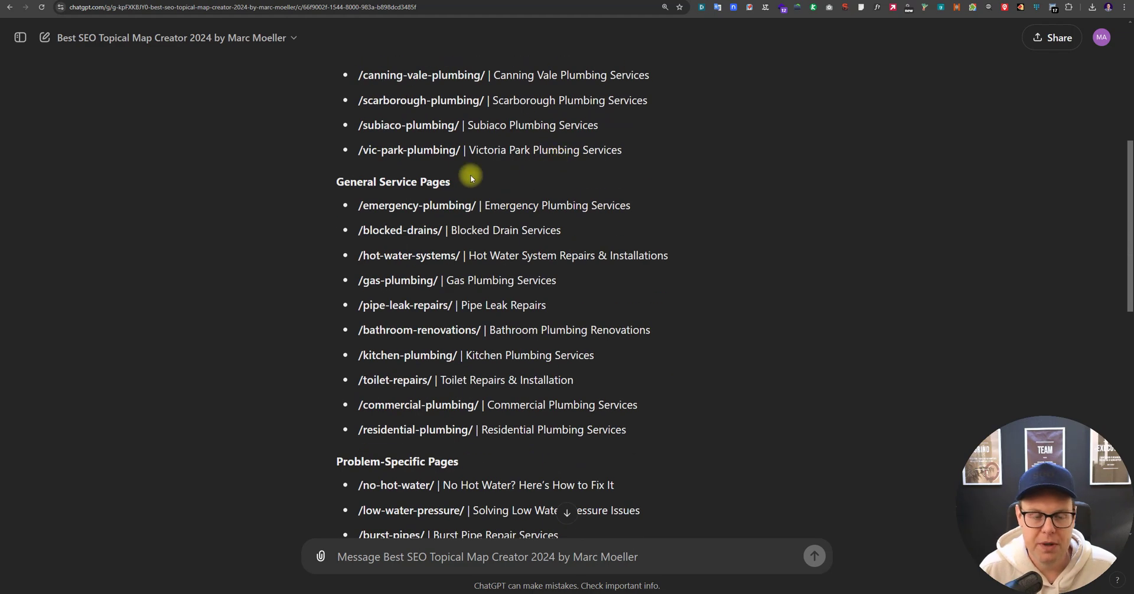
{"action": "scroll", "coordinate": [515, 171], "scroll_direction": "up", "scroll_amount": 4}
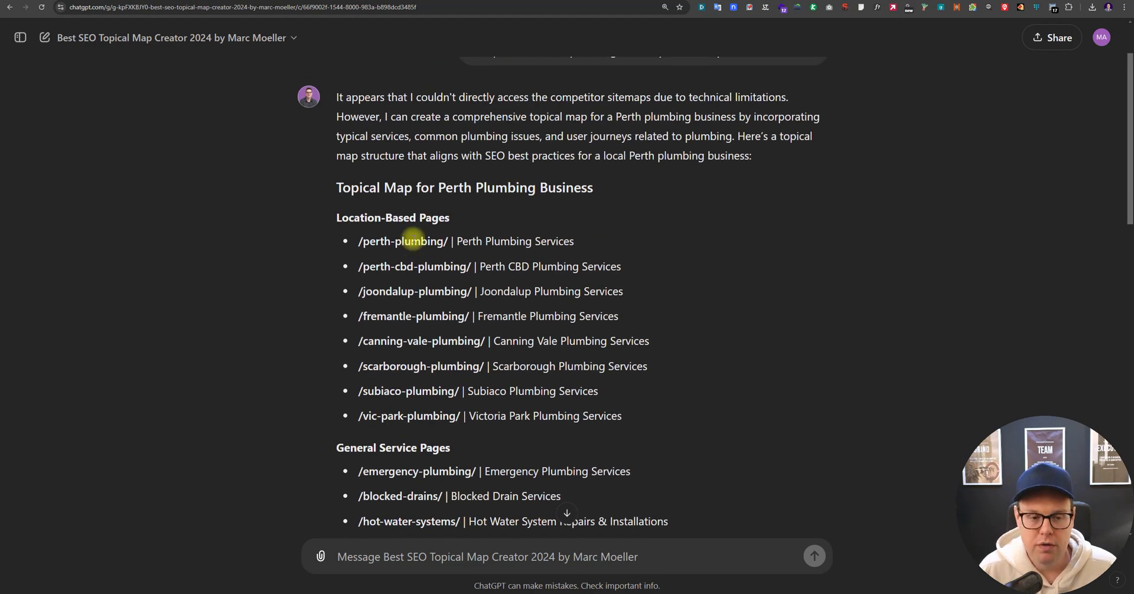
{"action": "scroll", "coordinate": [413, 241], "scroll_direction": "down", "scroll_amount": 8}
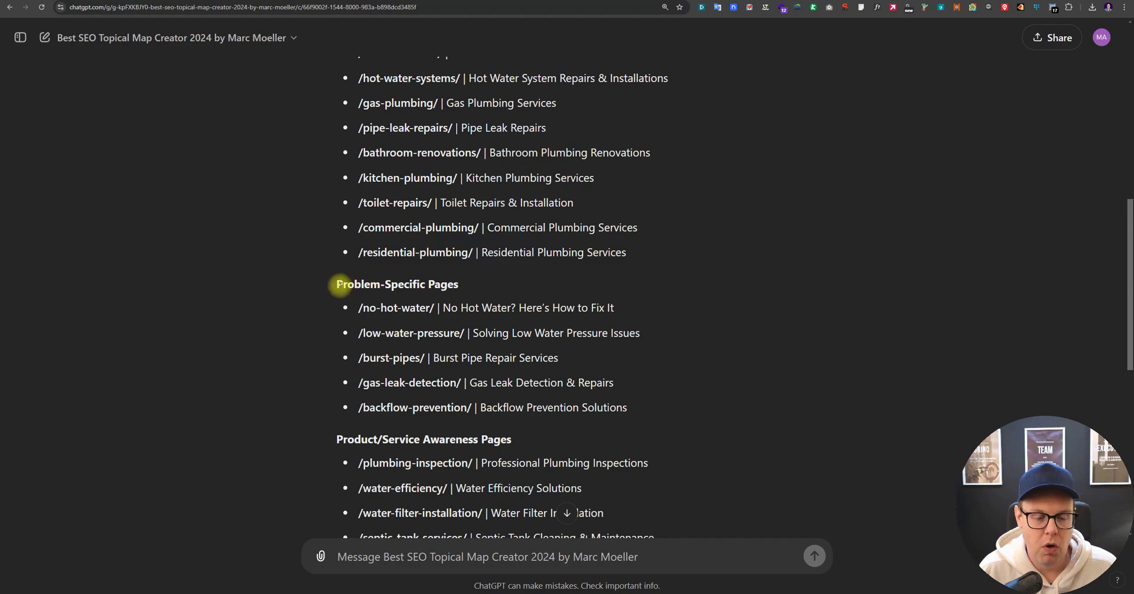
{"action": "scroll", "coordinate": [340, 286], "scroll_direction": "down", "scroll_amount": 4}
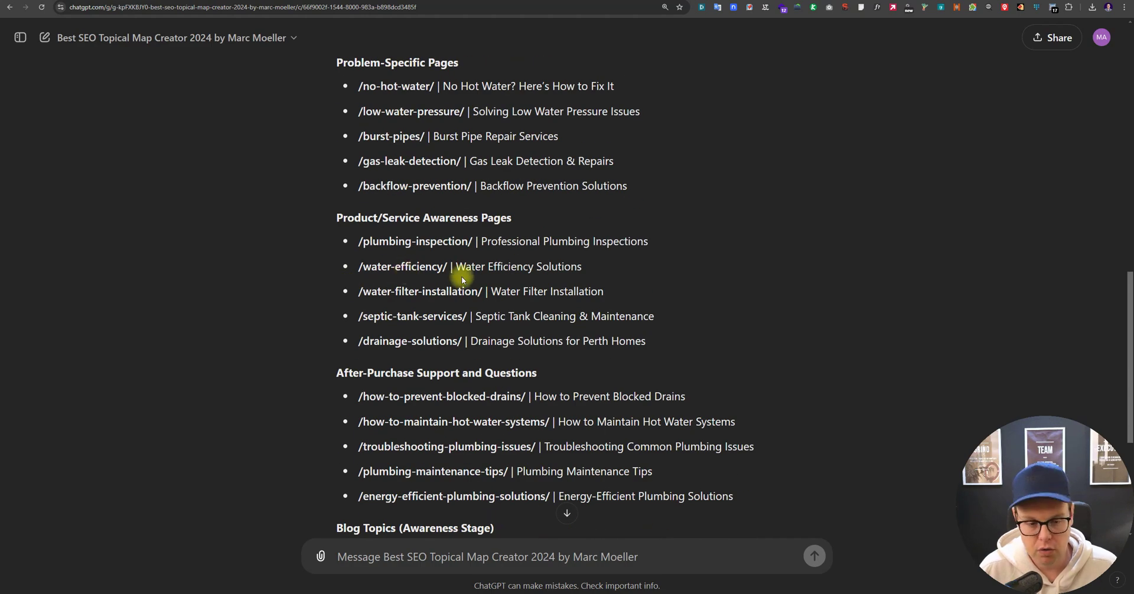
{"action": "scroll", "coordinate": [461, 276], "scroll_direction": "down", "scroll_amount": 4}
{"action": "scroll", "coordinate": [478, 295], "scroll_direction": "up", "scroll_amount": 16}
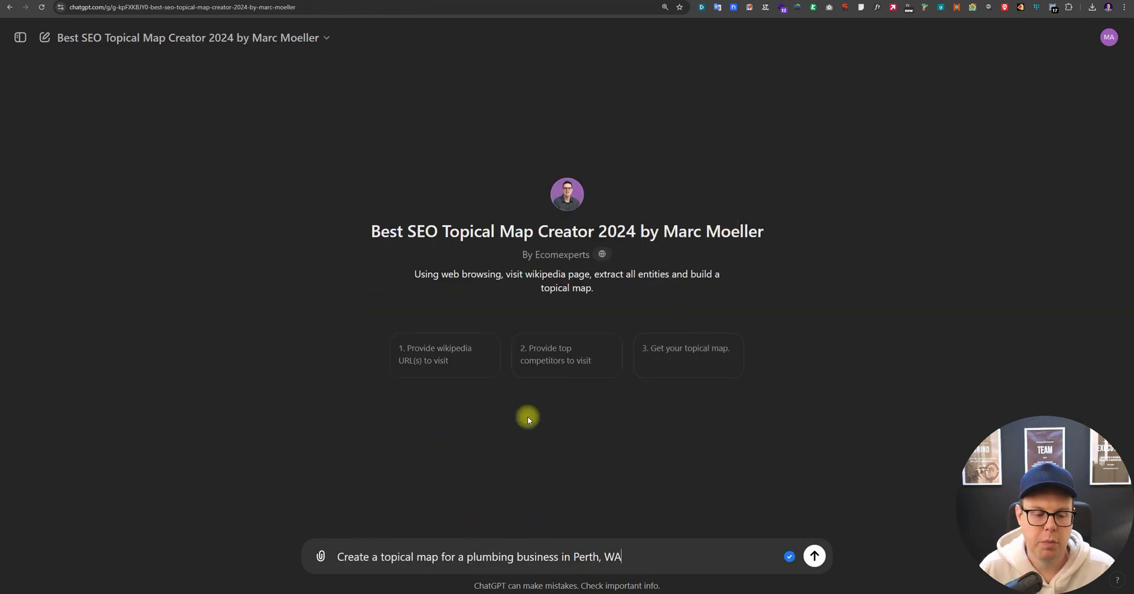
{"action": "left_click_drag", "start_coordinate": [341, 557], "coordinate": [701, 560]}
{"action": "left_click", "coordinate": [701, 559]}
{"action": "key", "text": "Return"}
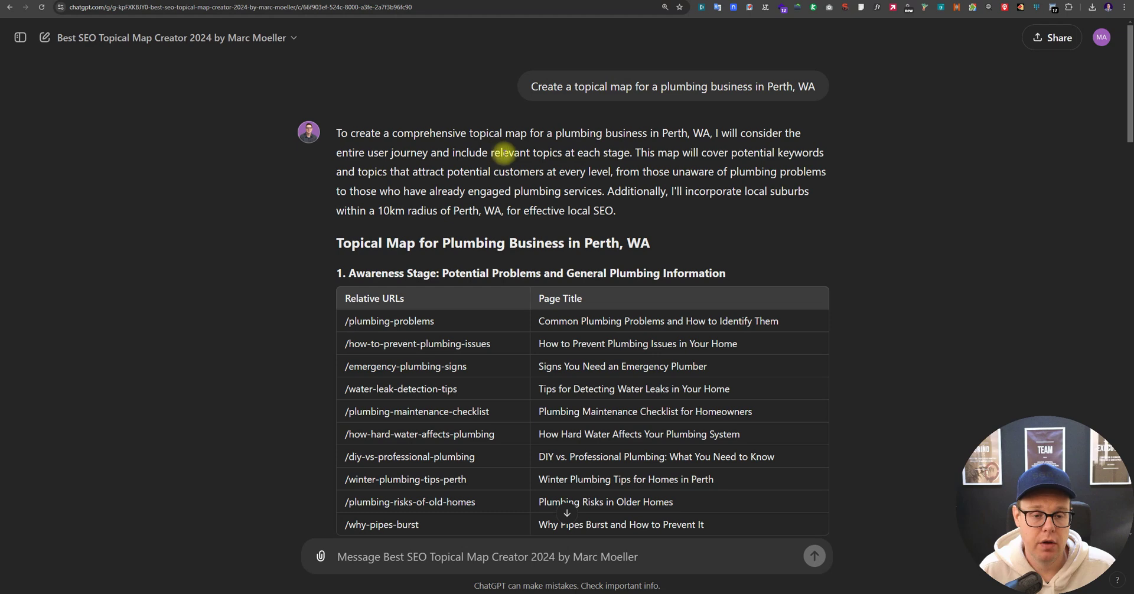
Step: Read the reply's introductory paragraph and the Awareness Stage heading
{"action": "scroll", "coordinate": [493, 150], "scroll_direction": "down", "scroll_amount": 1}
{"action": "left_click_drag", "start_coordinate": [334, 86], "coordinate": [619, 166]}
{"action": "left_click", "coordinate": [619, 166]}
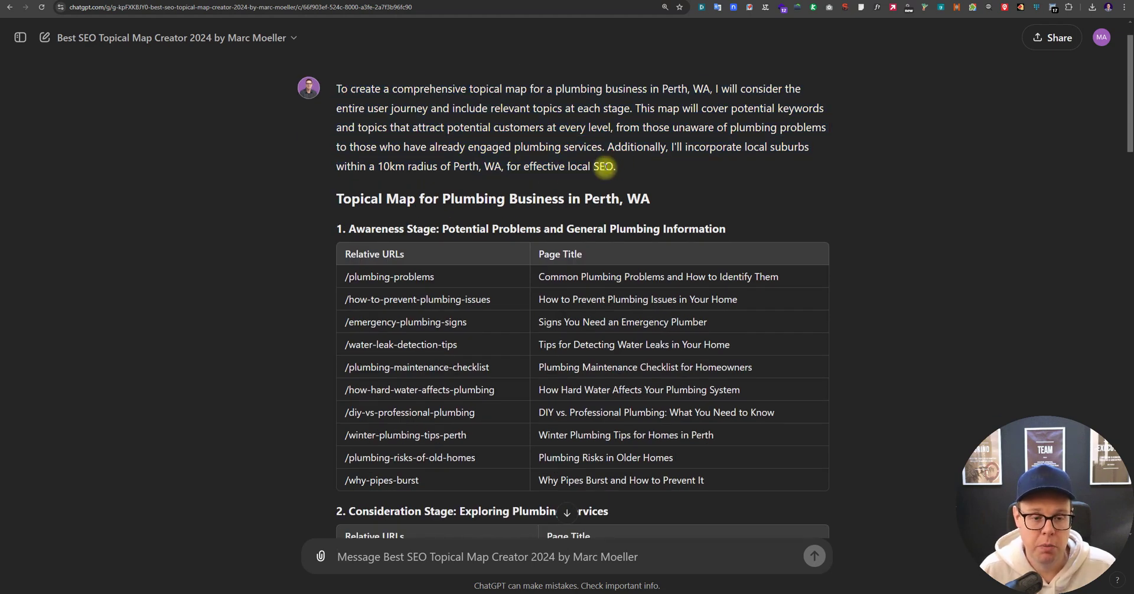
{"action": "scroll", "coordinate": [602, 168], "scroll_direction": "down", "scroll_amount": 2}
{"action": "left_click_drag", "start_coordinate": [349, 135], "coordinate": [442, 140]}
{"action": "left_click", "coordinate": [443, 141]}
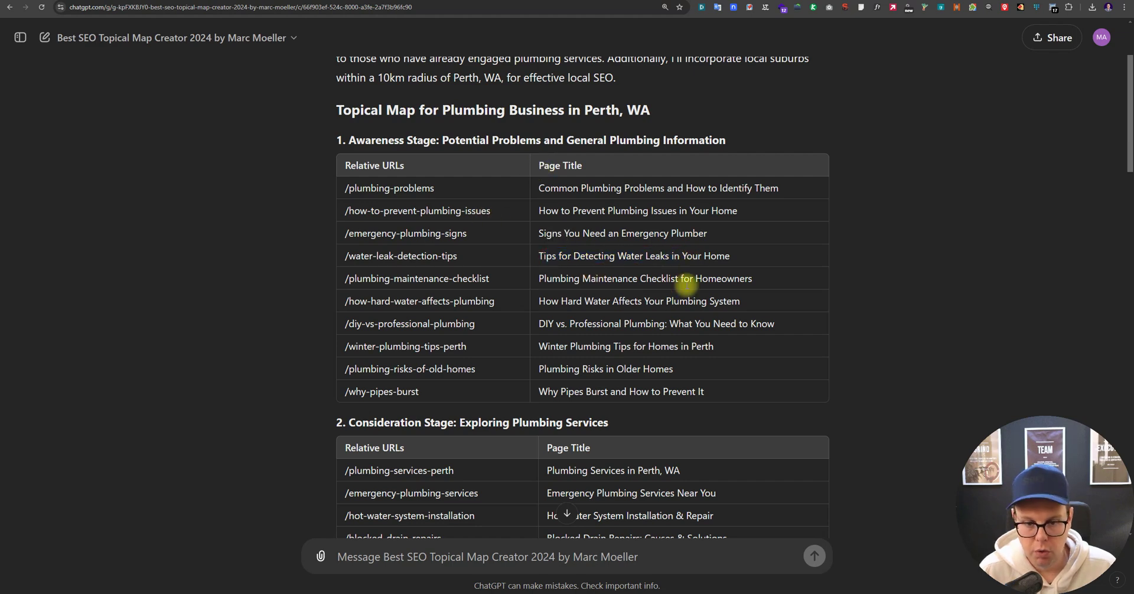
Step: Review awareness-stage titles like 'How Hard Water Affects Your Plumbing System' and 'DIY vs. Professional Plumbing'
{"action": "left_click_drag", "start_coordinate": [533, 300], "coordinate": [738, 299]}
{"action": "left_click", "coordinate": [653, 334]}
{"action": "left_click_drag", "start_coordinate": [541, 325], "coordinate": [685, 323]}
{"action": "left_click", "coordinate": [685, 324]}
{"action": "scroll", "coordinate": [721, 325], "scroll_direction": "down", "scroll_amount": 3}
{"action": "scroll", "coordinate": [614, 319], "scroll_direction": "up", "scroll_amount": 3}
{"action": "scroll", "coordinate": [482, 204], "scroll_direction": "down", "scroll_amount": 4}
{"action": "scroll", "coordinate": [554, 209], "scroll_direction": "up", "scroll_amount": 1}
{"action": "scroll", "coordinate": [554, 210], "scroll_direction": "up", "scroll_amount": 3}
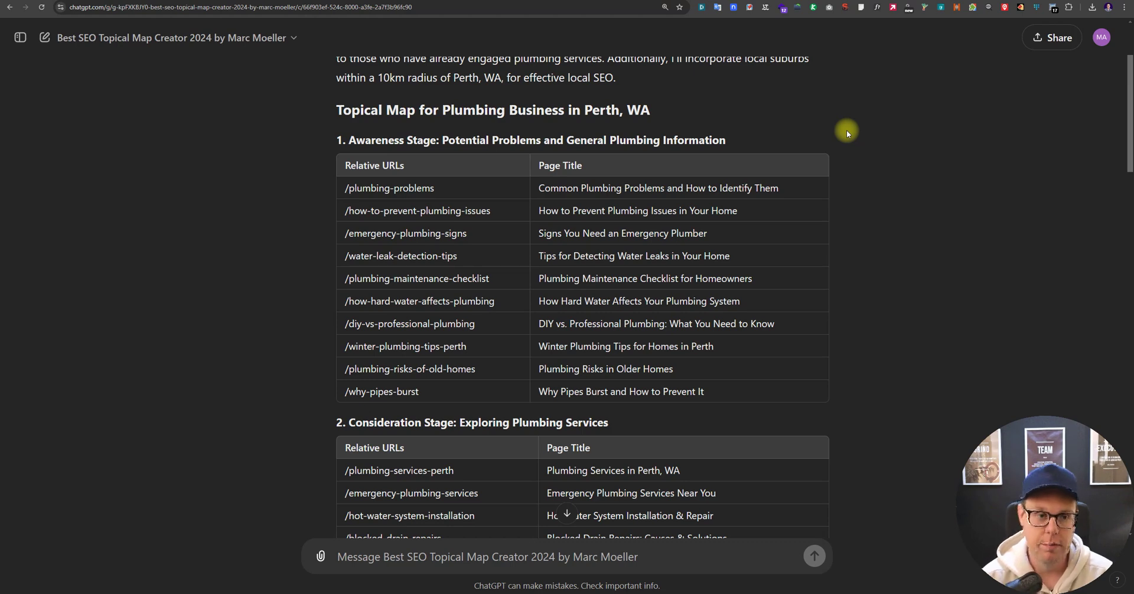
{"action": "left_click_drag", "start_coordinate": [335, 140], "coordinate": [554, 160]}
{"action": "left_click", "coordinate": [688, 186]}
{"action": "scroll", "coordinate": [587, 73], "scroll_direction": "down", "scroll_amount": 6}
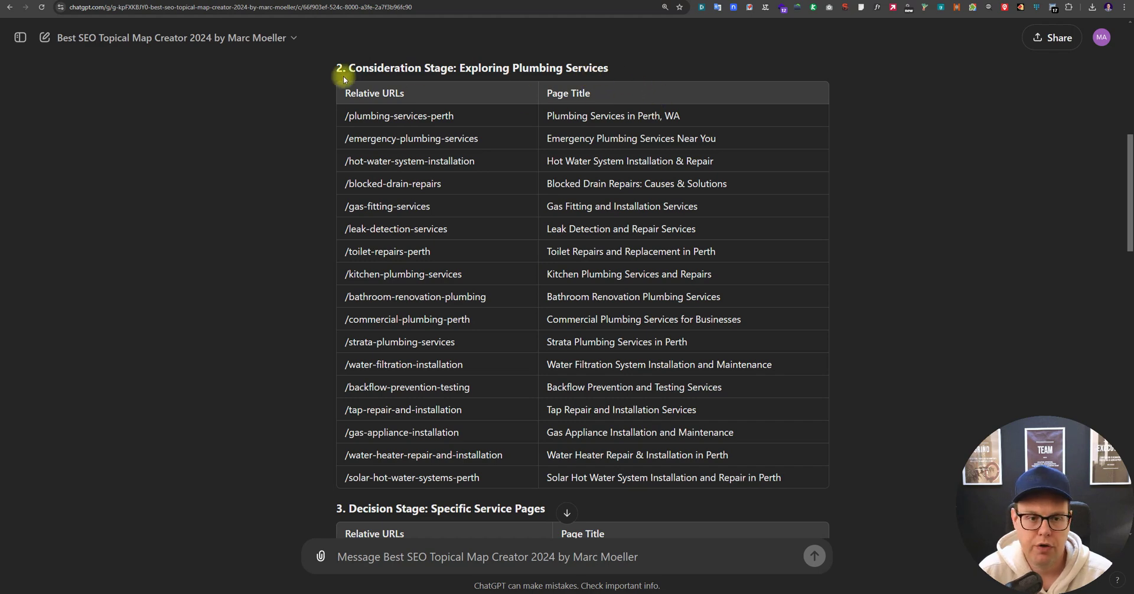
{"action": "left_click_drag", "start_coordinate": [340, 75], "coordinate": [623, 62]}
{"action": "triple_click", "coordinate": [624, 62]}
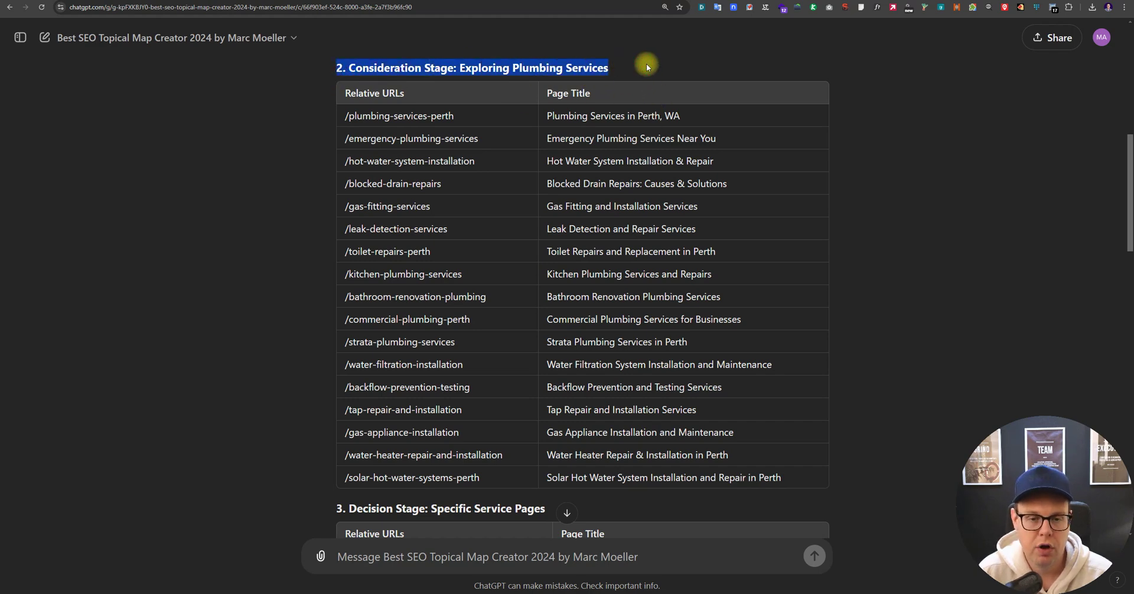
{"action": "left_click", "coordinate": [650, 66]}
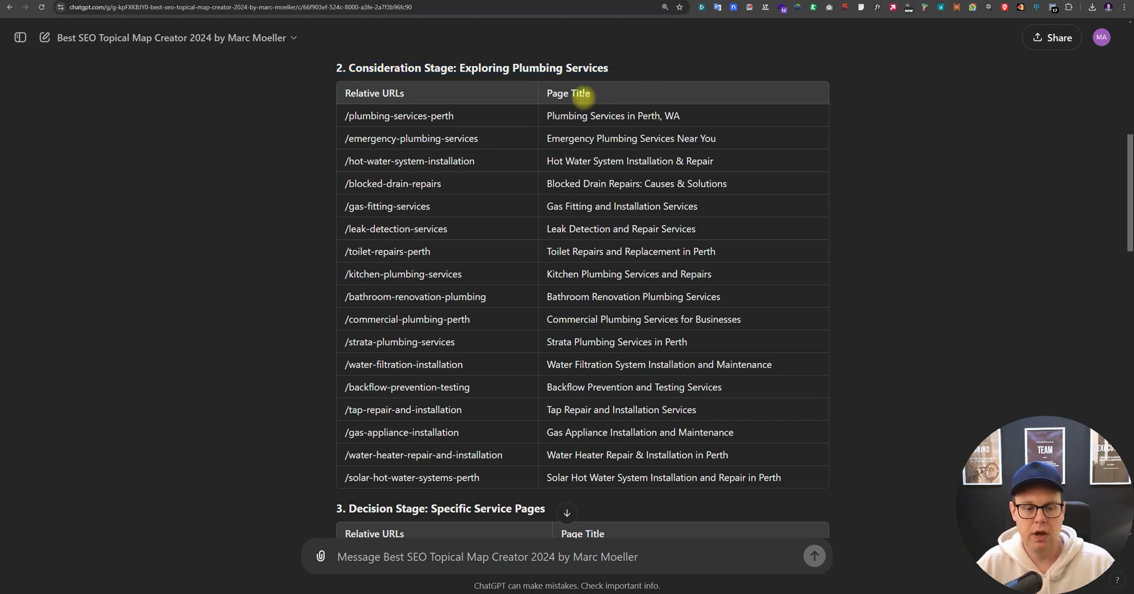
{"action": "left_click_drag", "start_coordinate": [579, 146], "coordinate": [745, 144]}
{"action": "left_click", "coordinate": [745, 144]}
{"action": "scroll", "coordinate": [689, 147], "scroll_direction": "down", "scroll_amount": 2}
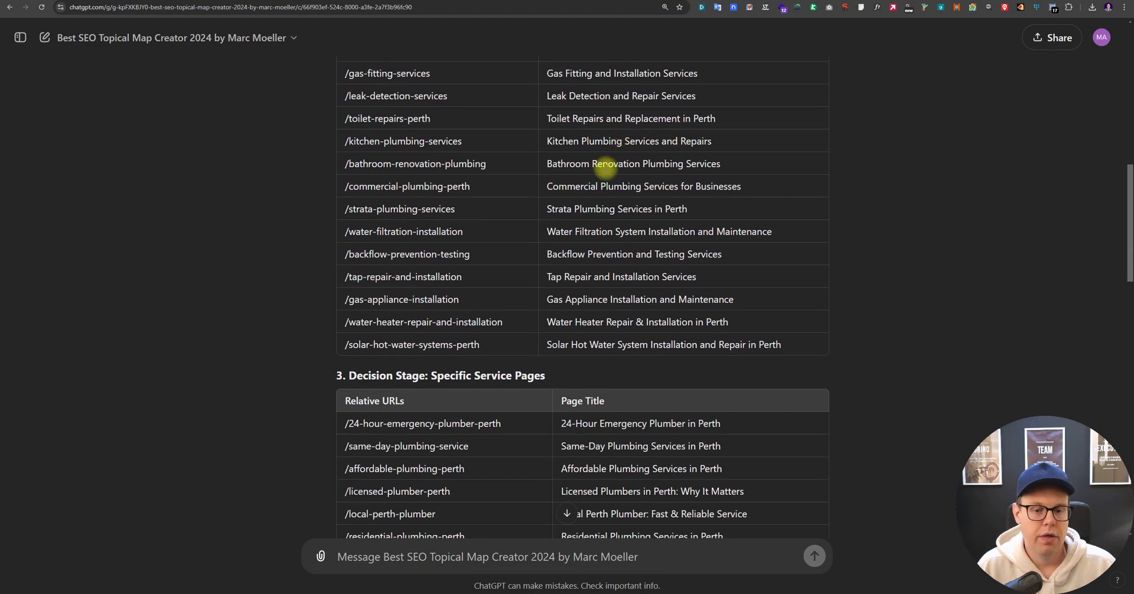
{"action": "left_click_drag", "start_coordinate": [548, 230], "coordinate": [683, 231]}
{"action": "triple_click", "coordinate": [688, 230]}
{"action": "triple_click", "coordinate": [714, 231]}
{"action": "left_click", "coordinate": [465, 237]}
{"action": "scroll", "coordinate": [466, 236], "scroll_direction": "up", "scroll_amount": 4}
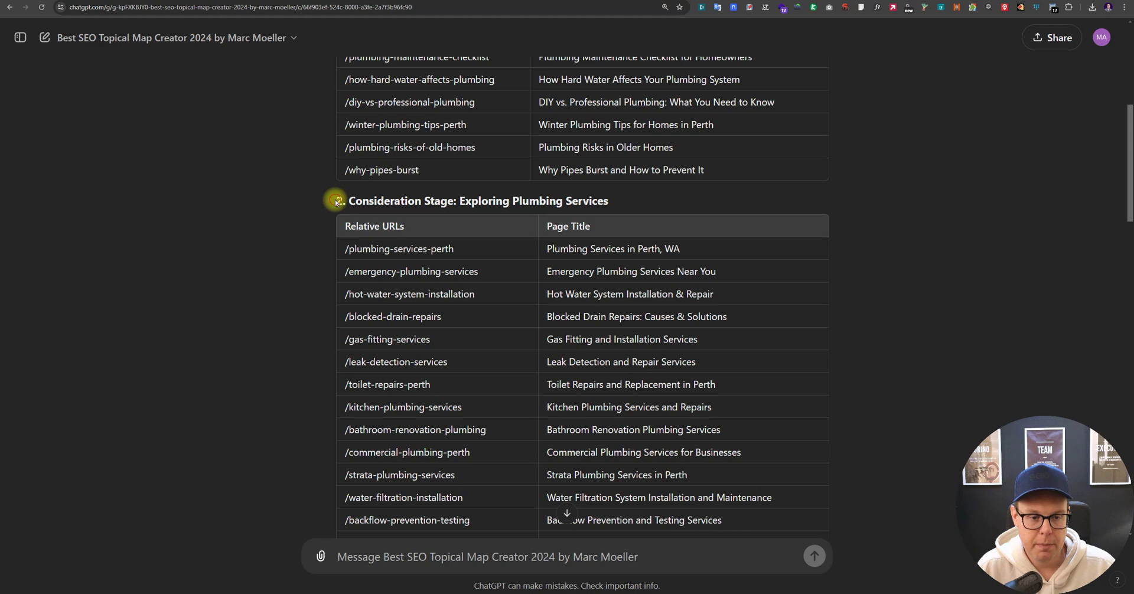
{"action": "left_click_drag", "start_coordinate": [332, 200], "coordinate": [490, 339]}
{"action": "left_click", "coordinate": [490, 339]}
{"action": "scroll", "coordinate": [490, 339], "scroll_direction": "down", "scroll_amount": 3}
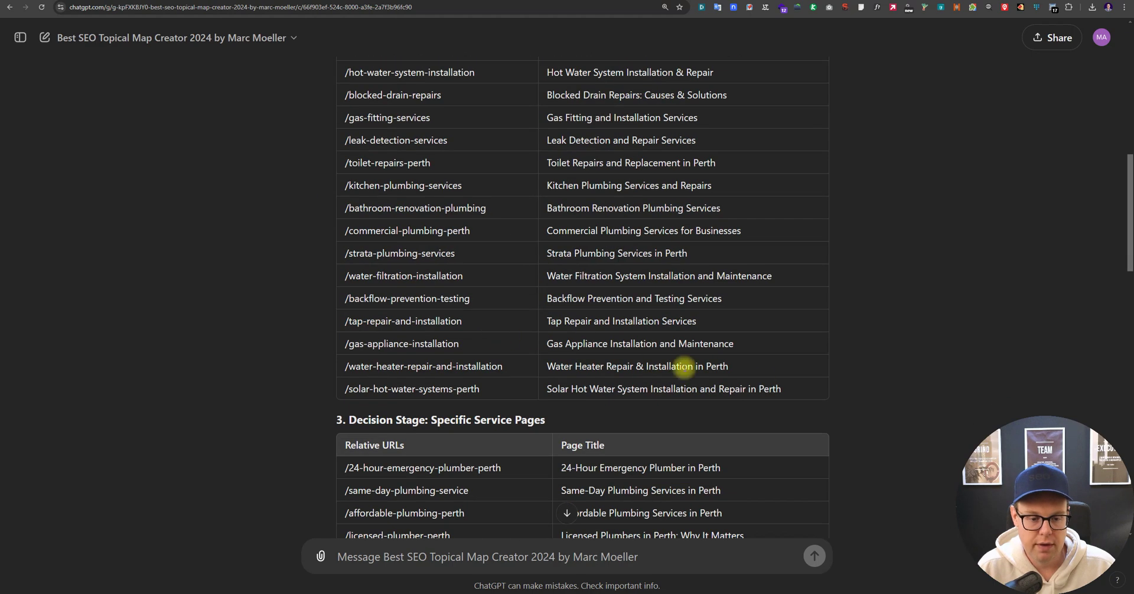
{"action": "left_click_drag", "start_coordinate": [685, 366], "coordinate": [787, 388]}
{"action": "left_click_drag", "start_coordinate": [598, 325], "coordinate": [340, 157]}
{"action": "scroll", "coordinate": [417, 278], "scroll_direction": "up", "scroll_amount": 3}
{"action": "left_click", "coordinate": [339, 157]}
{"action": "scroll", "coordinate": [354, 233], "scroll_direction": "down", "scroll_amount": 6}
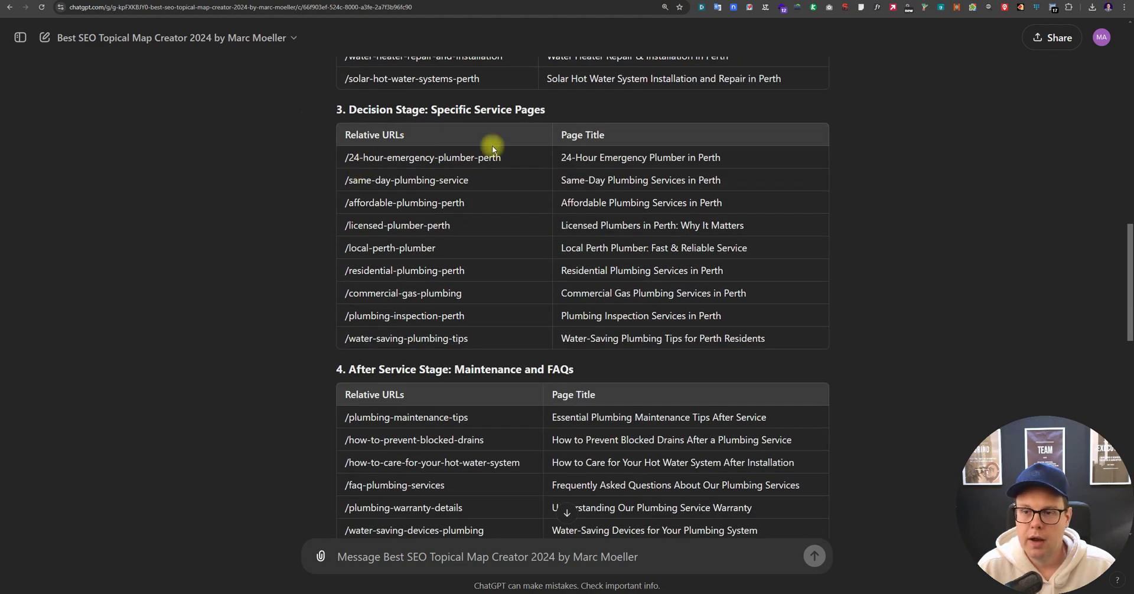
{"action": "left_click_drag", "start_coordinate": [349, 112], "coordinate": [432, 127]}
{"action": "left_click", "coordinate": [430, 249]}
{"action": "left_click", "coordinate": [404, 295]}
{"action": "scroll", "coordinate": [506, 248], "scroll_direction": "down", "scroll_amount": 4}
{"action": "scroll", "coordinate": [507, 228], "scroll_direction": "down", "scroll_amount": 1}
{"action": "left_click_drag", "start_coordinate": [338, 101], "coordinate": [585, 106]}
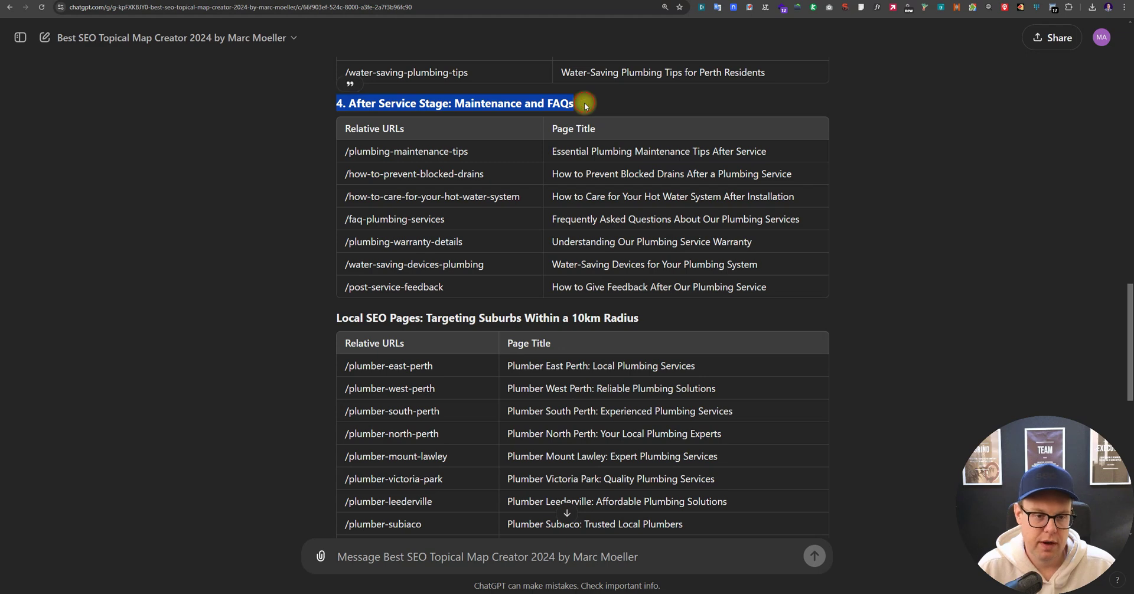
{"action": "left_click", "coordinate": [586, 106]}
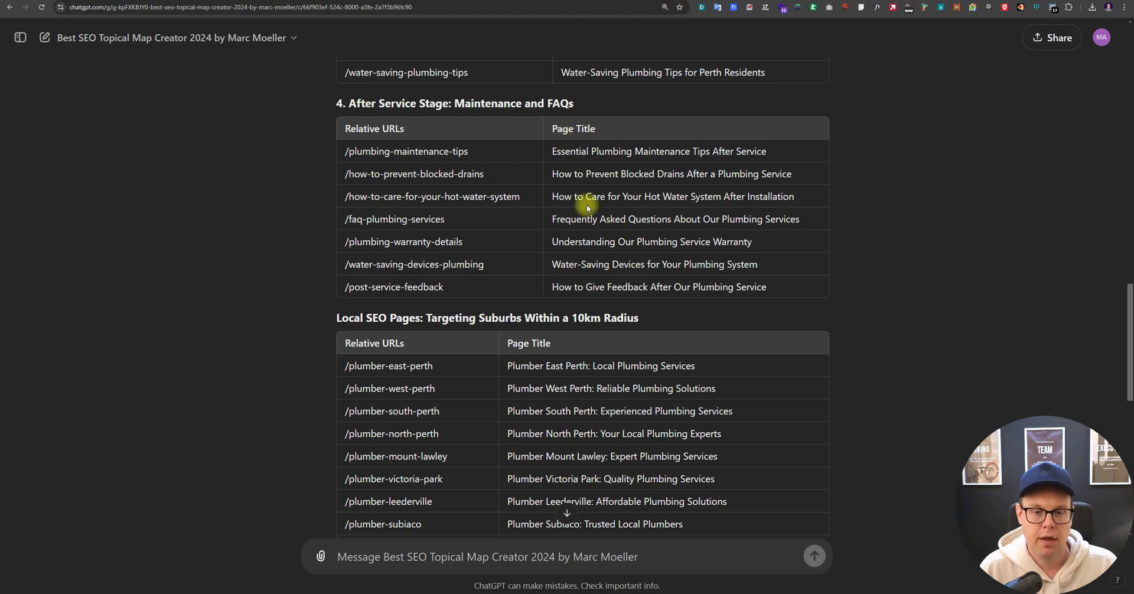
{"action": "left_click_drag", "start_coordinate": [553, 198], "coordinate": [705, 206]}
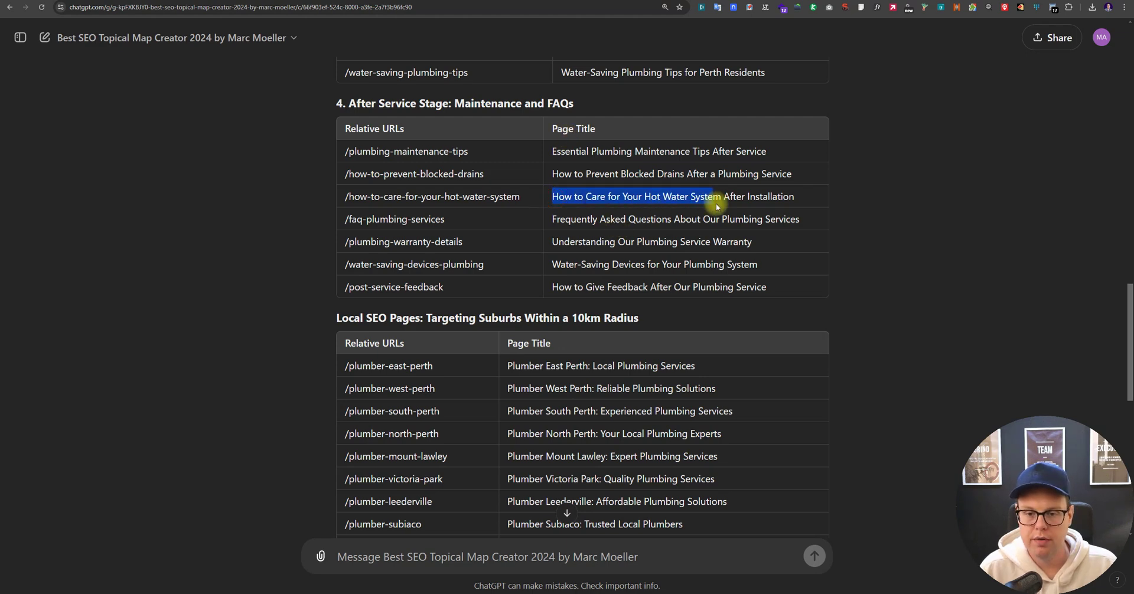
{"action": "left_click_drag", "start_coordinate": [565, 175], "coordinate": [703, 182]}
{"action": "left_click_drag", "start_coordinate": [561, 171], "coordinate": [746, 177]}
{"action": "left_click", "coordinate": [738, 180]}
{"action": "left_click_drag", "start_coordinate": [577, 145], "coordinate": [329, 122]}
{"action": "left_click", "coordinate": [329, 121]}
{"action": "scroll", "coordinate": [449, 173], "scroll_direction": "down", "scroll_amount": 1}
{"action": "scroll", "coordinate": [449, 173], "scroll_direction": "down", "scroll_amount": 4}
{"action": "scroll", "coordinate": [519, 171], "scroll_direction": "up", "scroll_amount": 3}
{"action": "triple_click", "coordinate": [480, 181]}
{"action": "left_click", "coordinate": [598, 187]}
{"action": "scroll", "coordinate": [602, 195], "scroll_direction": "up", "scroll_amount": 15}
Step: Review the Local SEO section and its suburb pages table
{"action": "scroll", "coordinate": [607, 200], "scroll_direction": "up", "scroll_amount": 6}
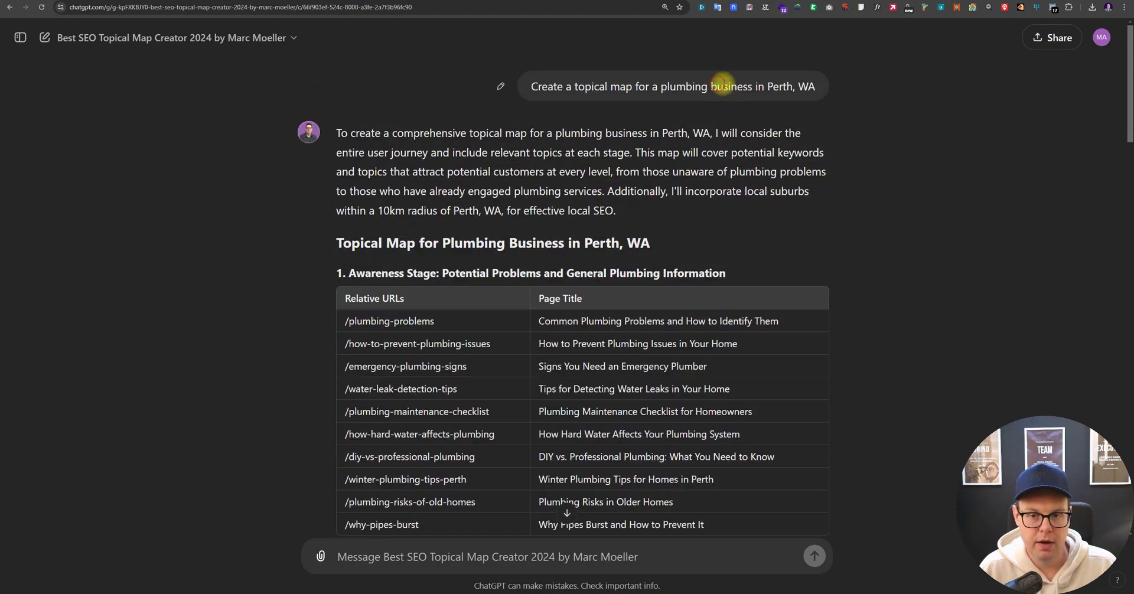
{"action": "left_click_drag", "start_coordinate": [713, 87], "coordinate": [814, 88]}
{"action": "scroll", "coordinate": [732, 236], "scroll_direction": "down", "scroll_amount": 20}
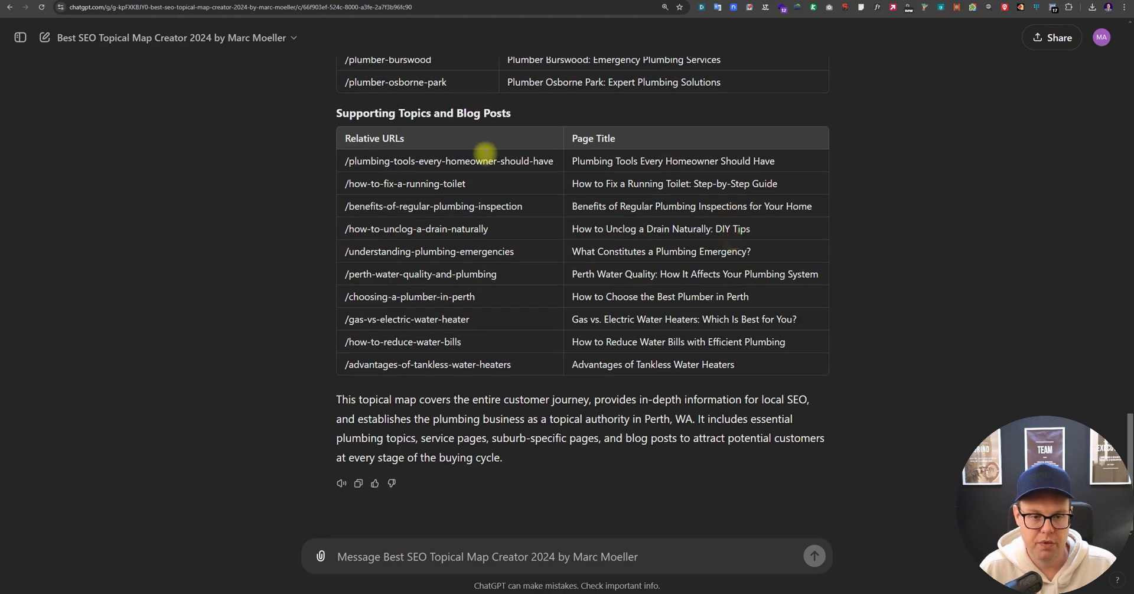
{"action": "scroll", "coordinate": [484, 152], "scroll_direction": "up", "scroll_amount": 7}
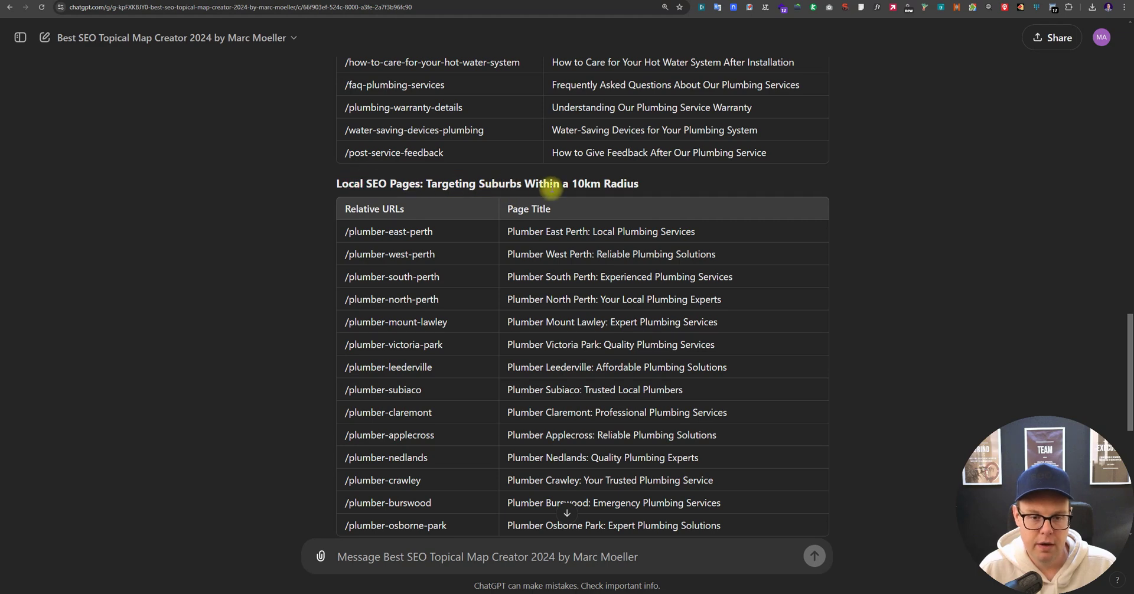
{"action": "left_click_drag", "start_coordinate": [447, 183], "coordinate": [640, 183]}
{"action": "left_click", "coordinate": [478, 212]}
{"action": "scroll", "coordinate": [479, 212], "scroll_direction": "down", "scroll_amount": 2}
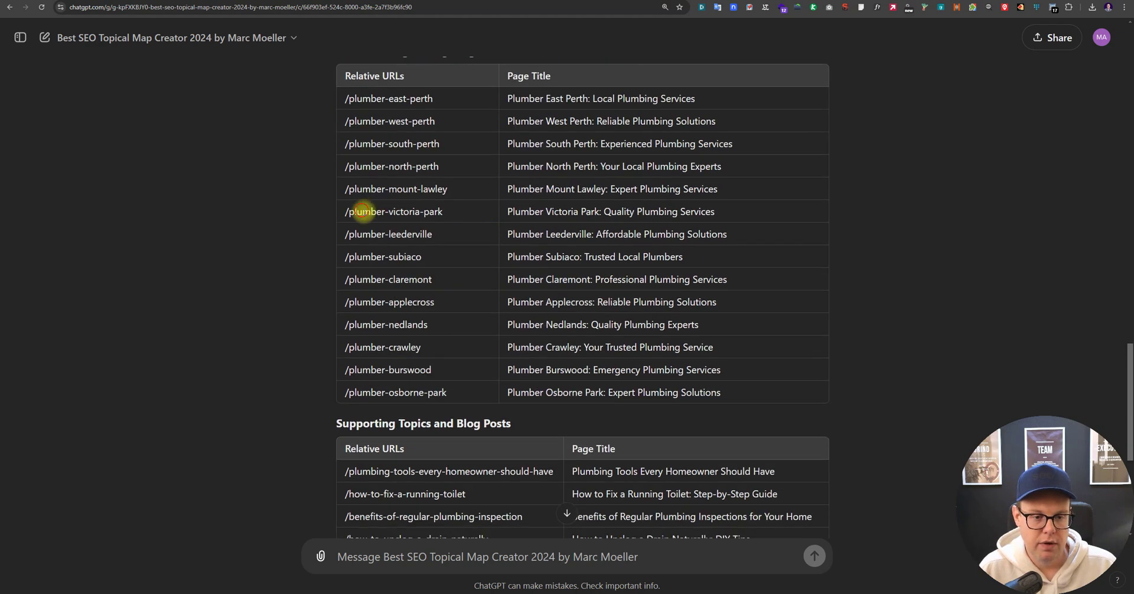
{"action": "left_click_drag", "start_coordinate": [362, 211], "coordinate": [354, 94]}
{"action": "left_click", "coordinate": [336, 70]}
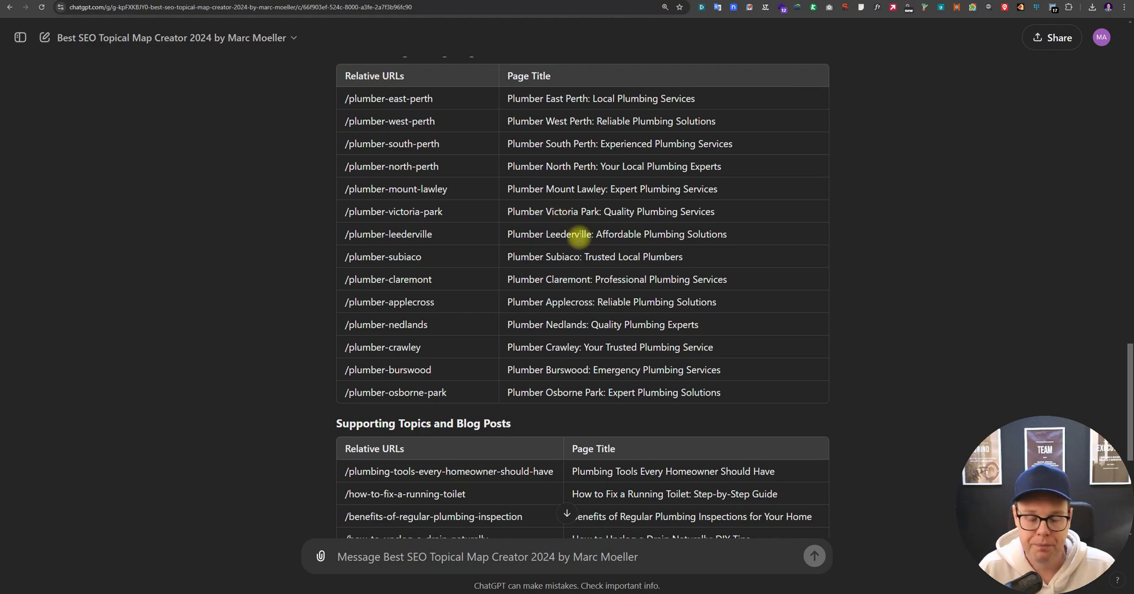
Step: Review the Supporting Topics blog post table and summary, then go to the Plumbdog website
{"action": "scroll", "coordinate": [567, 233], "scroll_direction": "down", "scroll_amount": 5}
{"action": "left_click_drag", "start_coordinate": [346, 160], "coordinate": [516, 326]}
{"action": "left_click", "coordinate": [517, 326]}
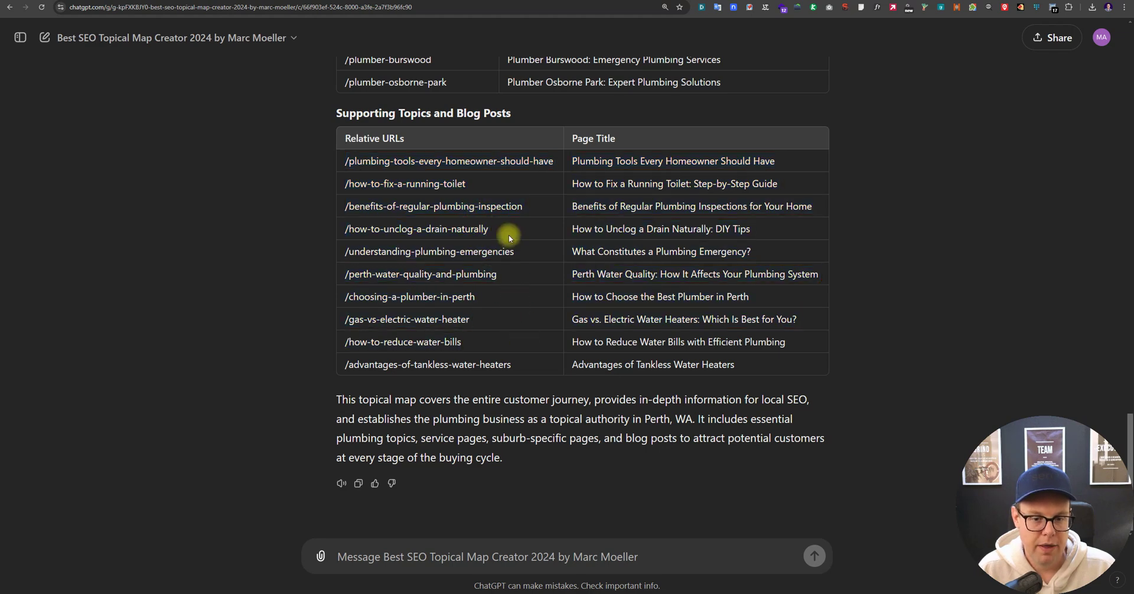
{"action": "left_click_drag", "start_coordinate": [346, 161], "coordinate": [745, 377]}
{"action": "left_click", "coordinate": [743, 374]}
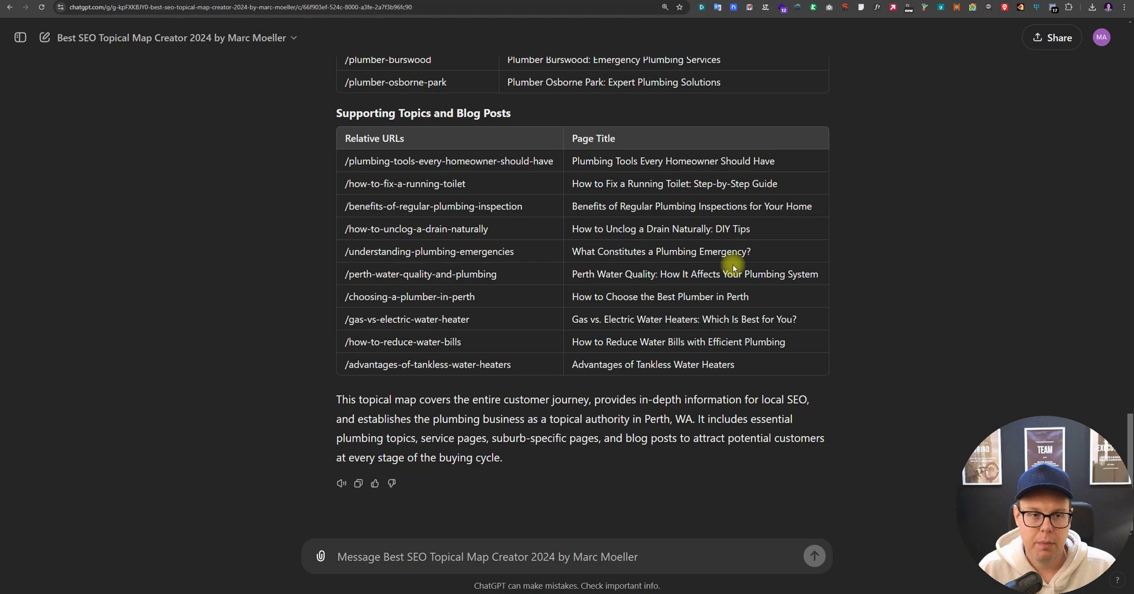
{"action": "left_click", "coordinate": [226, 15]}
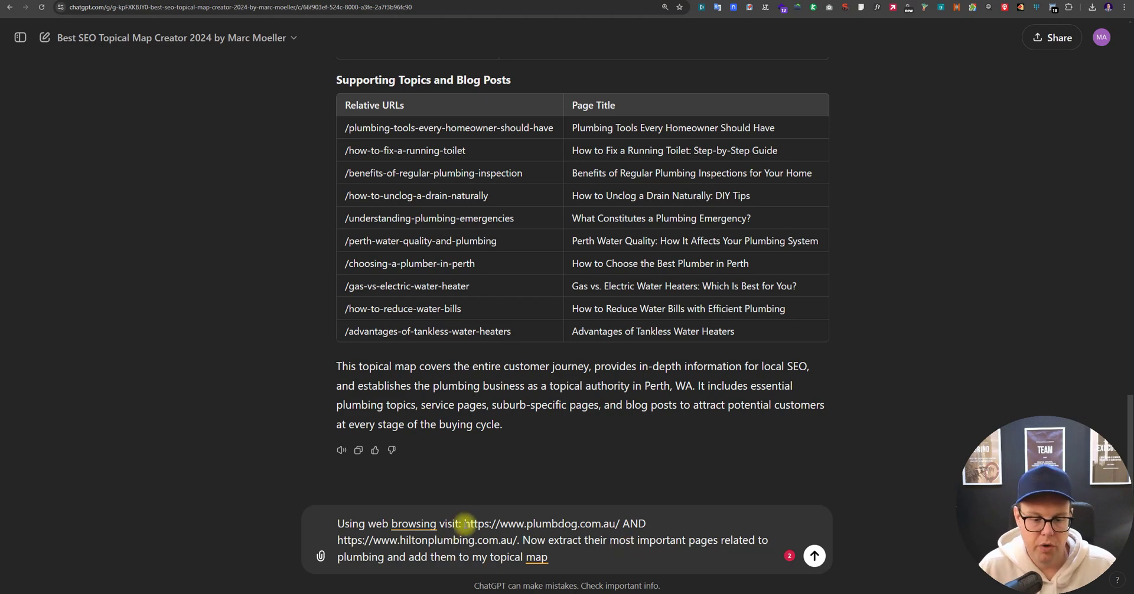
Step: Submit the prompt to browse plumbdog.com.au and hiltonplumbing.com.au and add their key plumbing pages
{"action": "left_click_drag", "start_coordinate": [468, 523], "coordinate": [646, 524]}
{"action": "left_click", "coordinate": [468, 524]}
{"action": "left_click_drag", "start_coordinate": [520, 539], "coordinate": [337, 539]}
{"action": "left_click", "coordinate": [562, 536]}
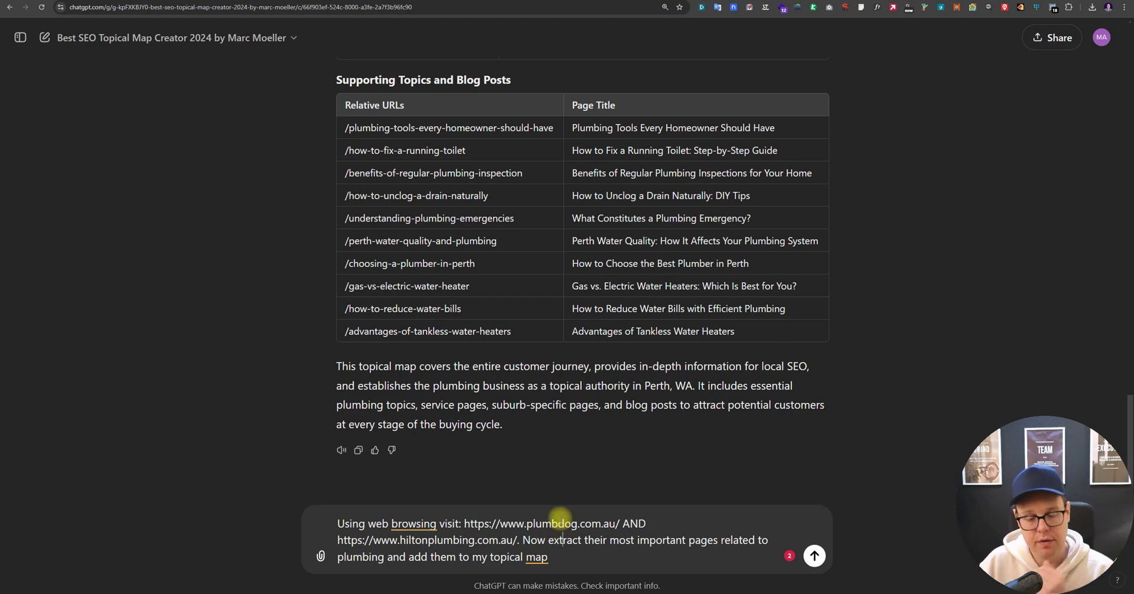
{"action": "left_click_drag", "start_coordinate": [523, 539], "coordinate": [586, 550]}
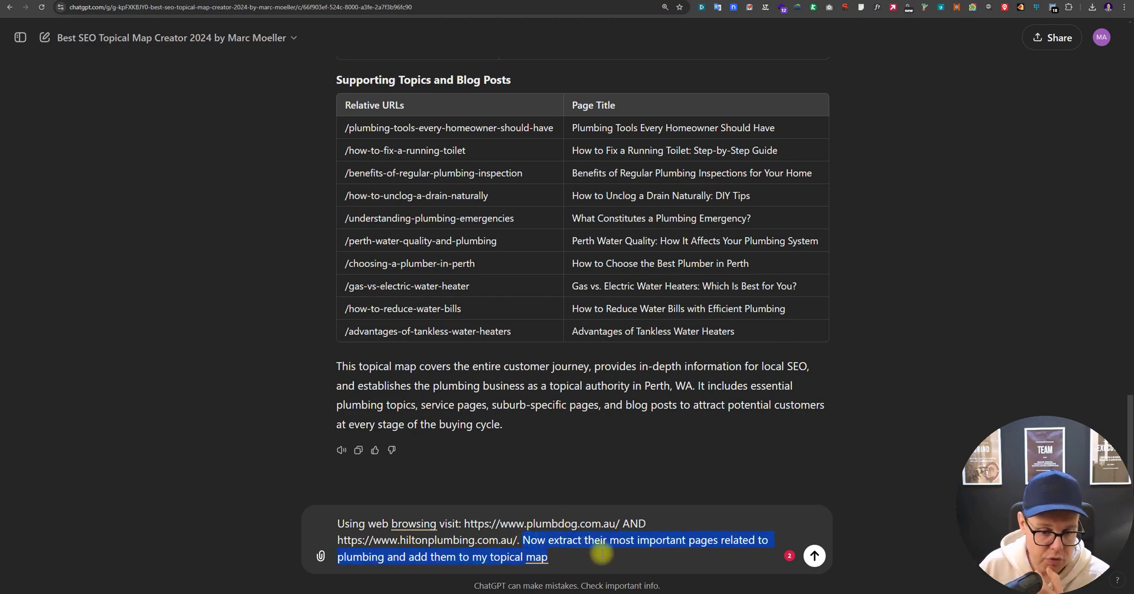
{"action": "left_click", "coordinate": [593, 551]}
{"action": "key", "text": "ctrl+a"}
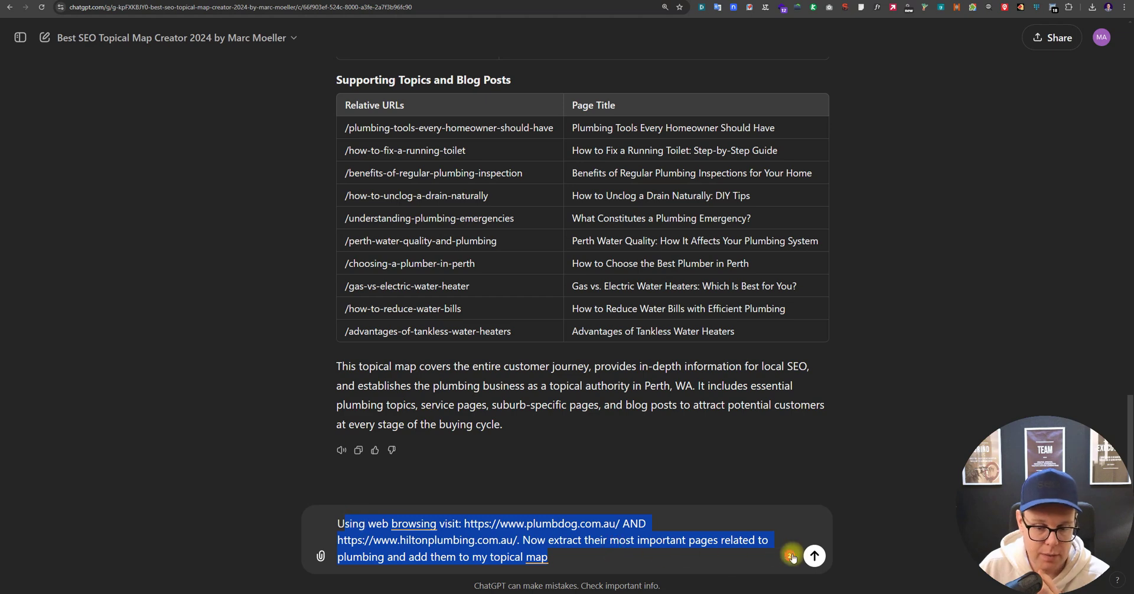
{"action": "left_click", "coordinate": [813, 556]}
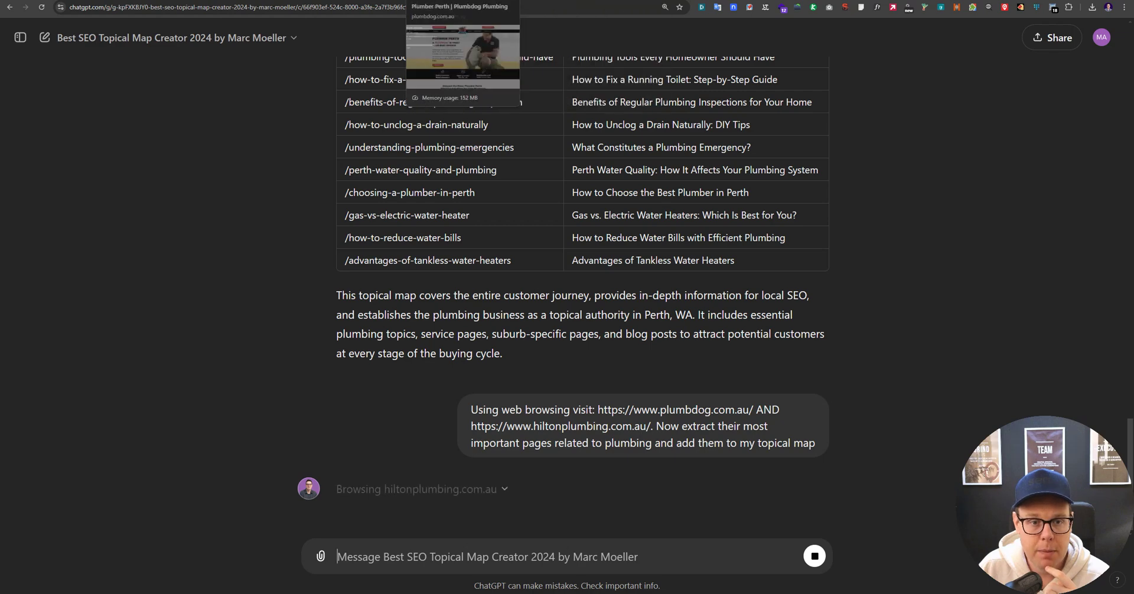
Step: Open Plumbdog's /robots.txt and follow its listed sitemap_index.xml URL
{"action": "left_click", "coordinate": [194, 6]}
{"action": "left_click", "coordinate": [275, 8]}
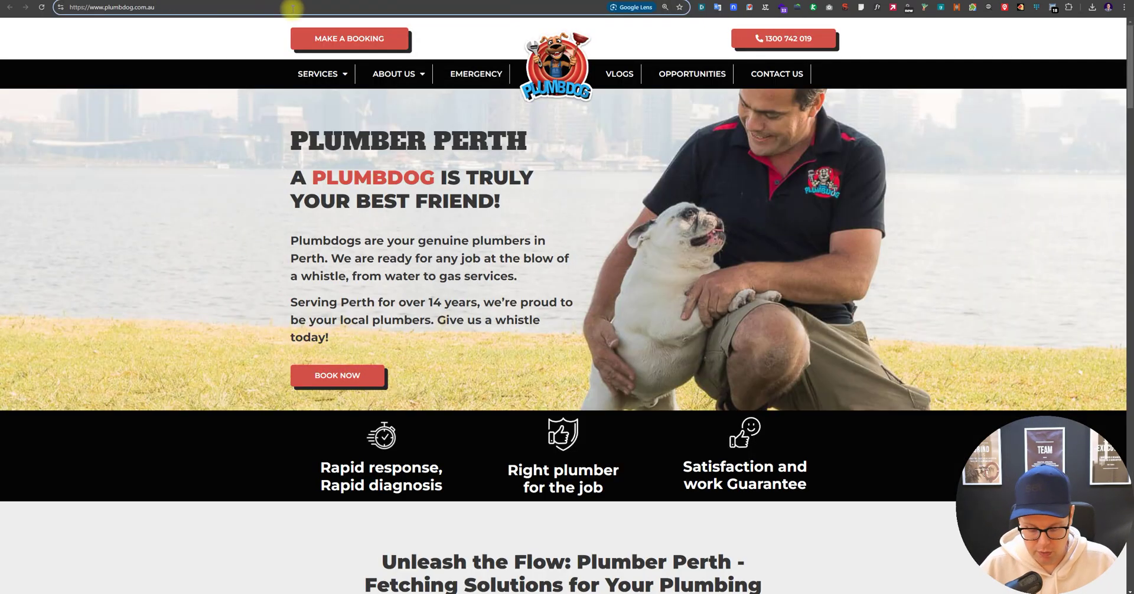
{"action": "type", "text": "/robot"}
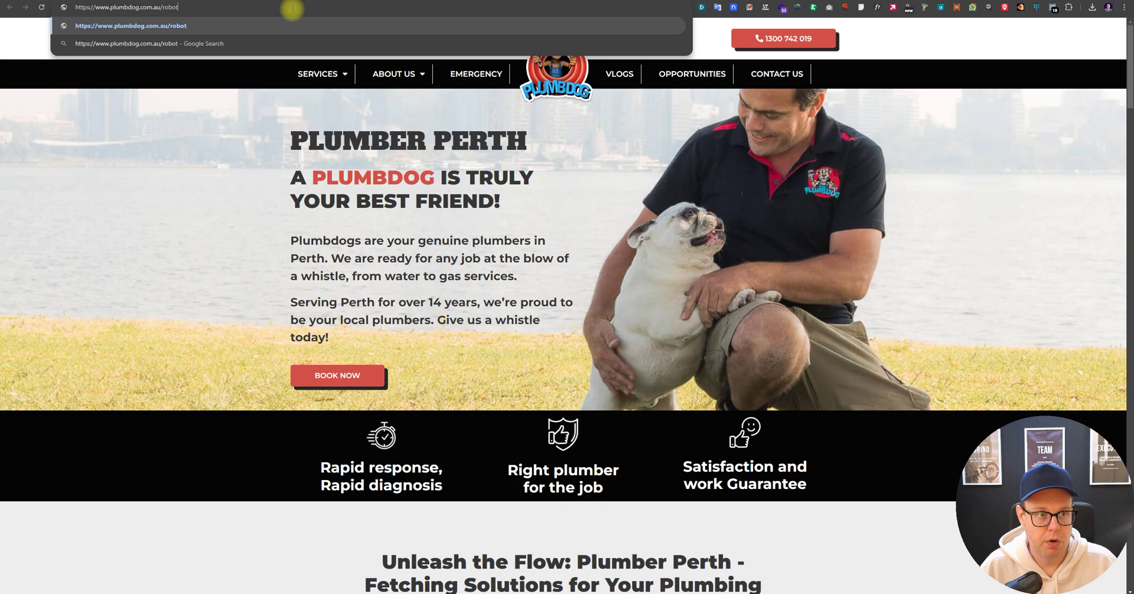
{"action": "type", "text": "s.txt"}
{"action": "key", "text": "Return"}
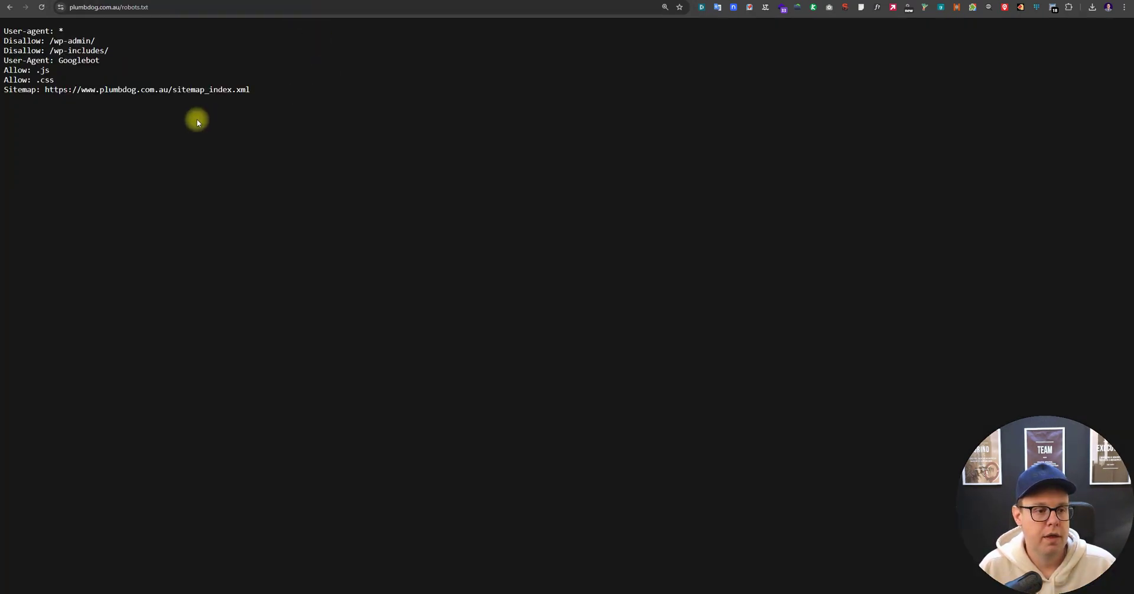
{"action": "key", "text": "ctrl+plus"}
{"action": "key", "text": "ctrl+plus"}
{"action": "key", "text": "ctrl+plus"}
{"action": "key", "text": "ctrl+plus"}
{"action": "left_click_drag", "start_coordinate": [72, 129], "coordinate": [397, 129]}
{"action": "right_click", "coordinate": [341, 127]}
{"action": "left_click", "coordinate": [397, 164]}
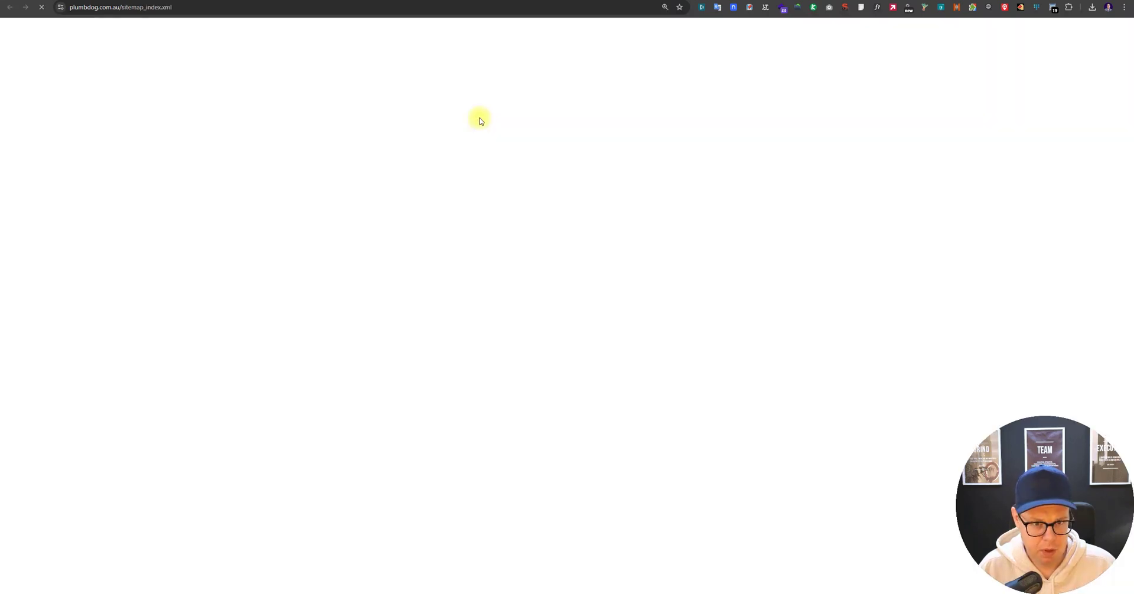
Step: Open Plumbdog's category-sitemap.xml from the sitemap index and review its URL table
{"action": "key", "text": "ctrl+plus"}
{"action": "key", "text": "ctrl+plus"}
{"action": "key", "text": "ctrl+minus"}
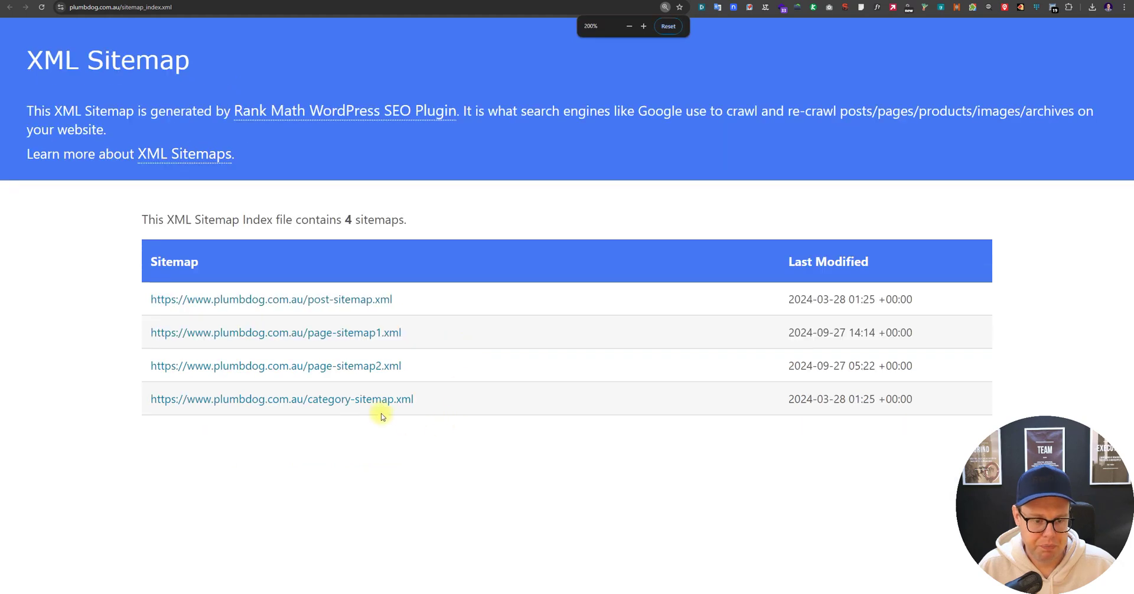
{"action": "left_click", "coordinate": [378, 405]}
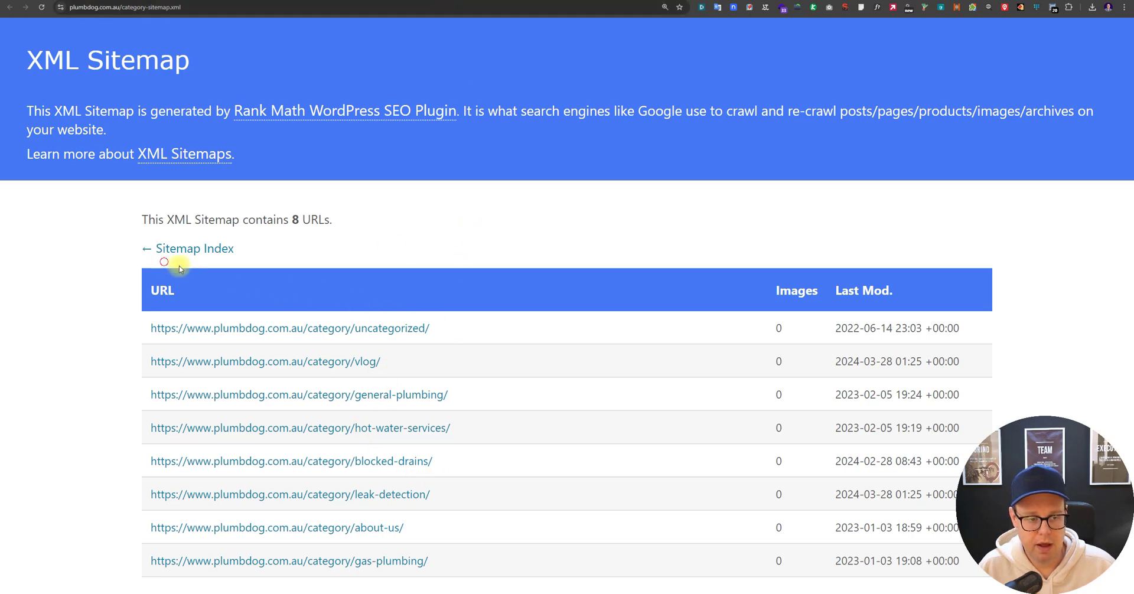
{"action": "left_click_drag", "start_coordinate": [171, 262], "coordinate": [736, 462]}
{"action": "left_click", "coordinate": [736, 462]}
{"action": "key", "text": "alt+Left"}
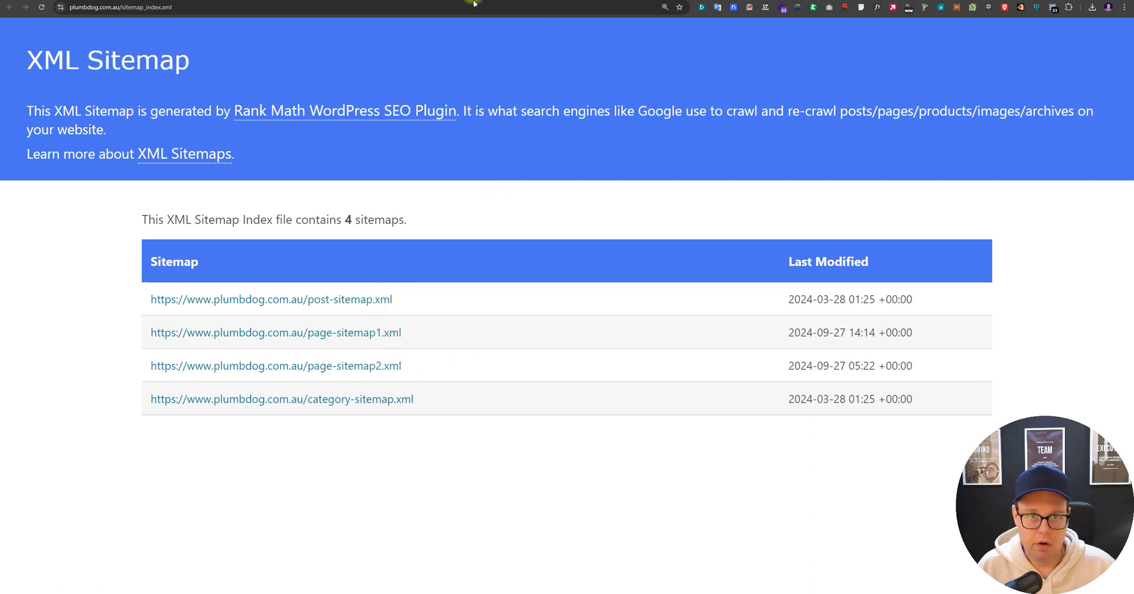
{"action": "key", "text": "alt+Right"}
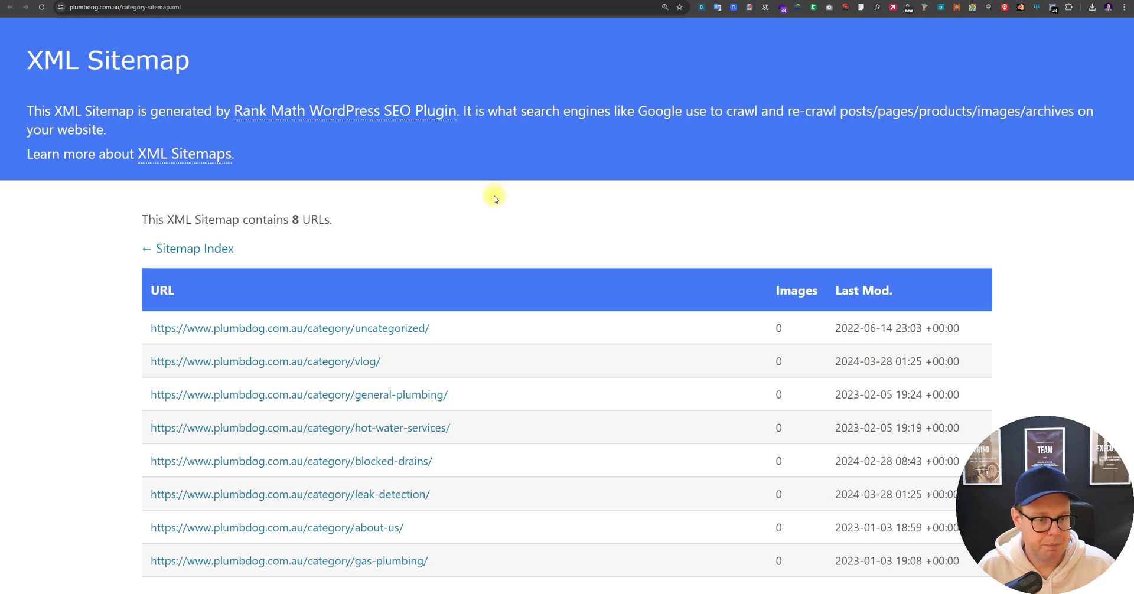
Step: Review page-sitemap2.xml and its 96 location URLs
{"action": "key", "text": "alt+Right"}
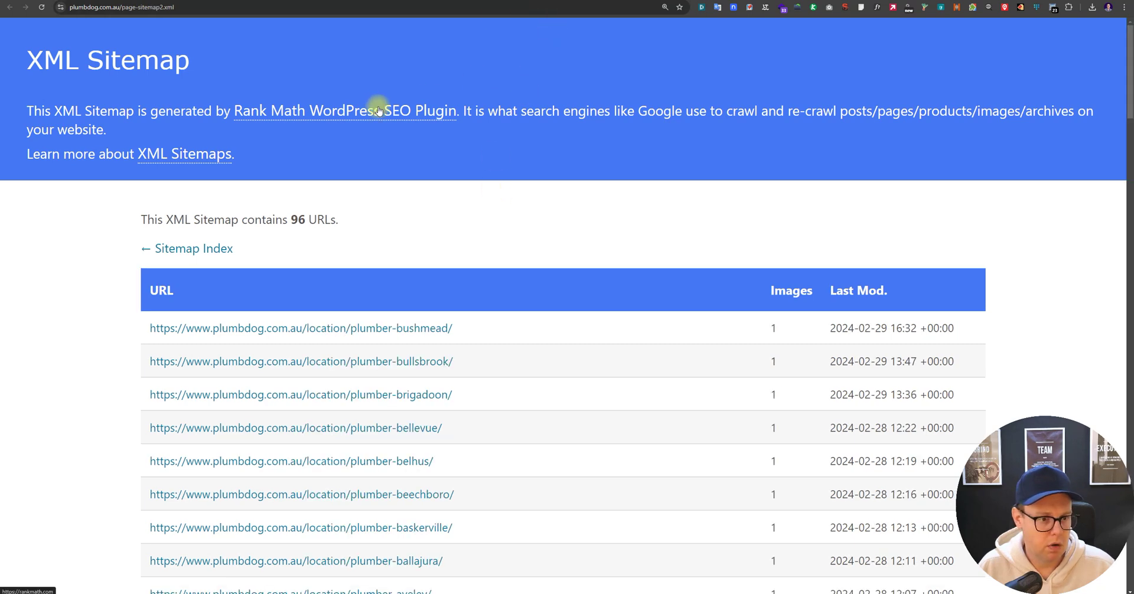
{"action": "scroll", "coordinate": [295, 248], "scroll_direction": "down", "scroll_amount": 10}
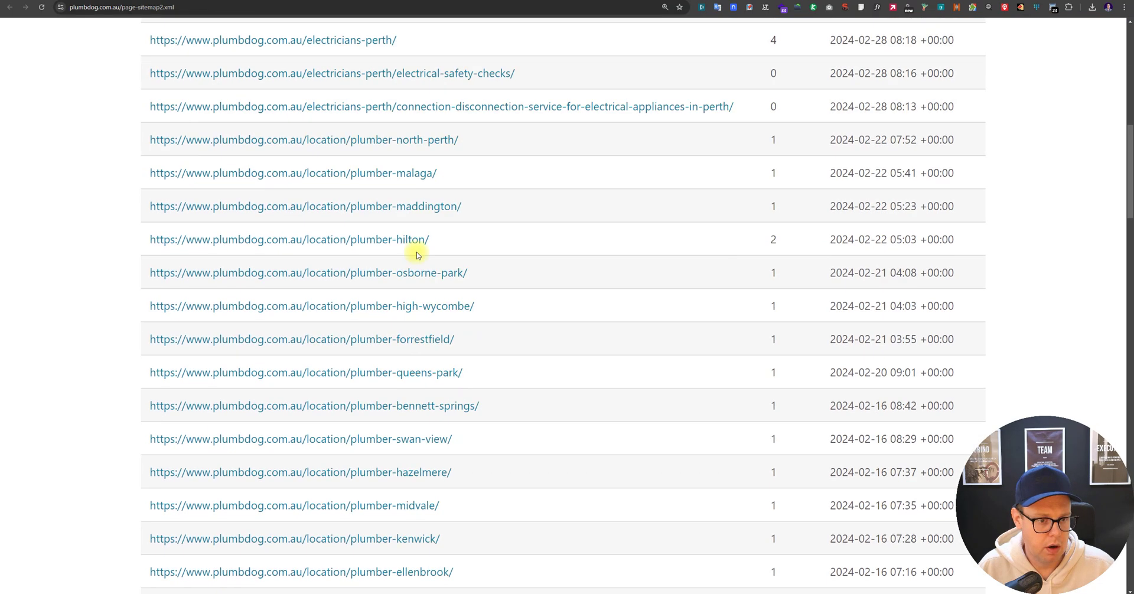
{"action": "scroll", "coordinate": [416, 252], "scroll_direction": "up", "scroll_amount": 7}
{"action": "scroll", "coordinate": [418, 253], "scroll_direction": "down", "scroll_amount": 20}
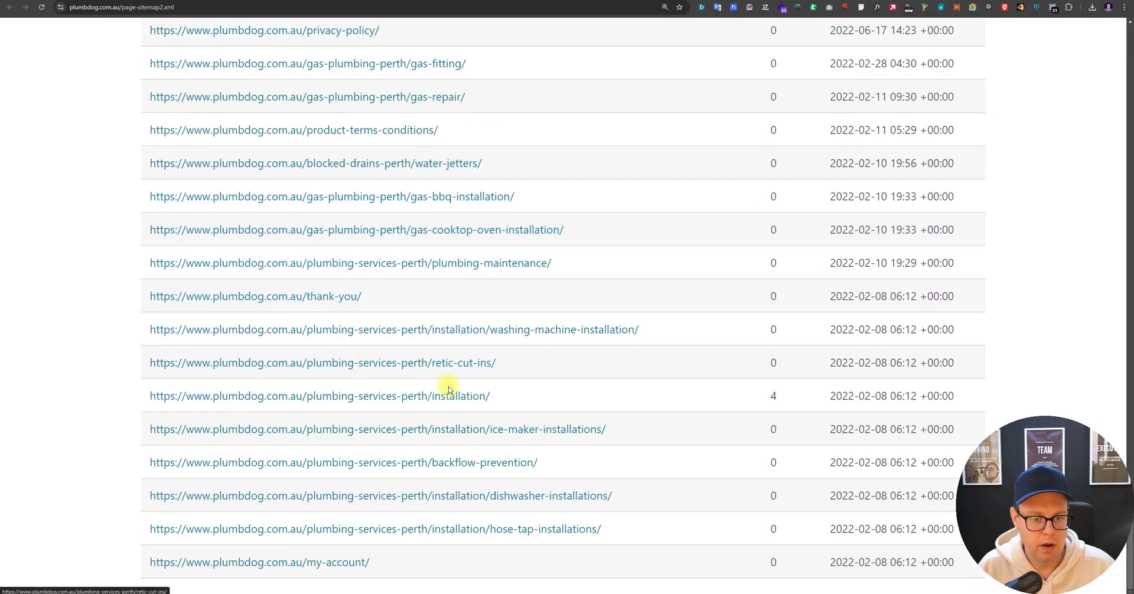
Step: Open page-sitemap1.xml and look over its 200 URLs
{"action": "key", "text": "alt+Left"}
{"action": "scroll", "coordinate": [539, 232], "scroll_direction": "down", "scroll_amount": 20}
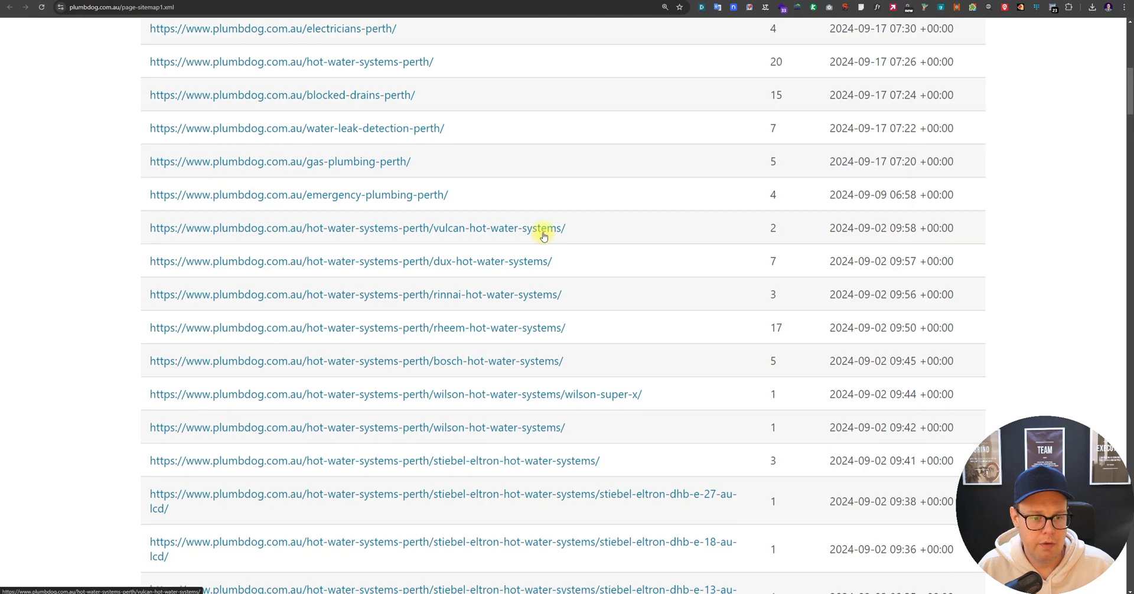
{"action": "left_click_drag", "start_coordinate": [1128, 186], "coordinate": [1128, 41]}
{"action": "left_click_drag", "start_coordinate": [132, 124], "coordinate": [1037, 207]}
{"action": "left_click", "coordinate": [1037, 208]}
{"action": "scroll", "coordinate": [1037, 207], "scroll_direction": "up", "scroll_amount": 3}
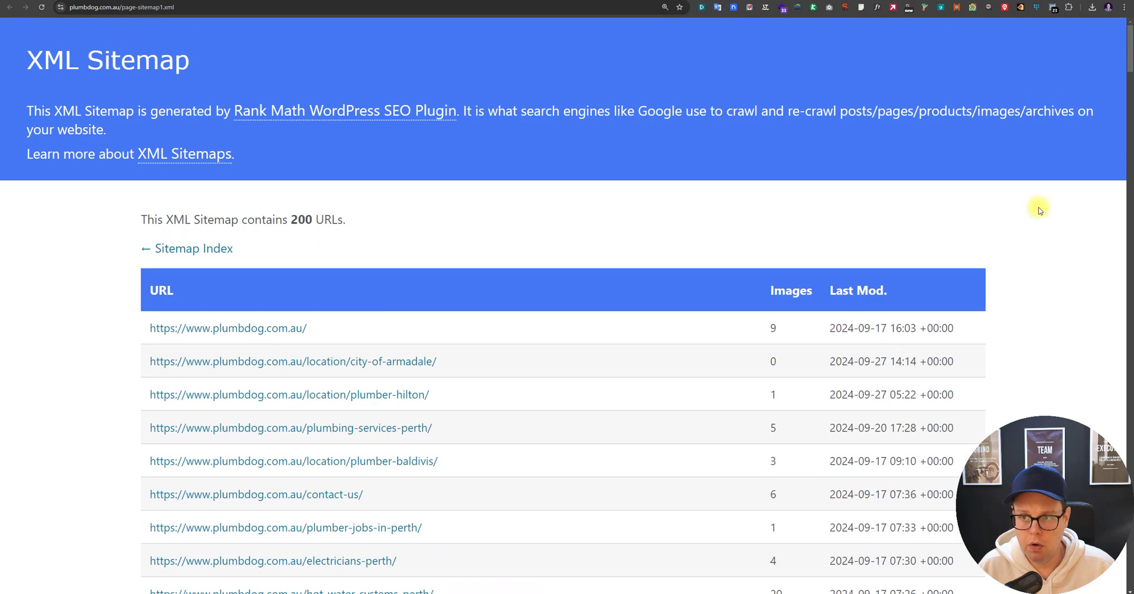
Step: Export Plumbdog's page-sitemap1.xml URLs to CSV with Sitemap Explorer and open the file in Excel
{"action": "left_click", "coordinate": [971, 7]}
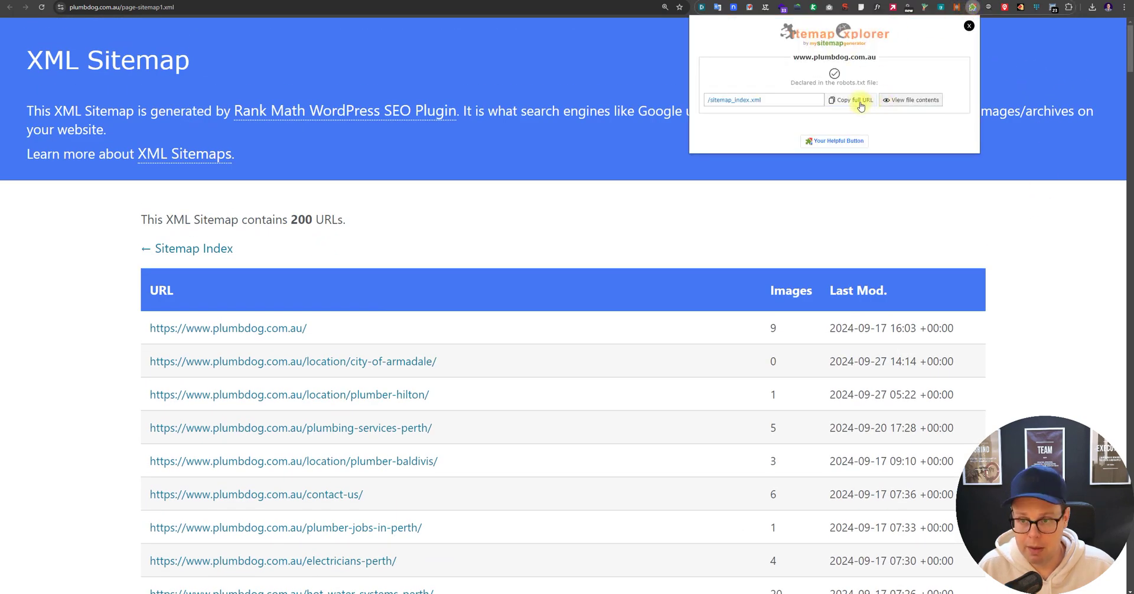
{"action": "left_click", "coordinate": [894, 100]}
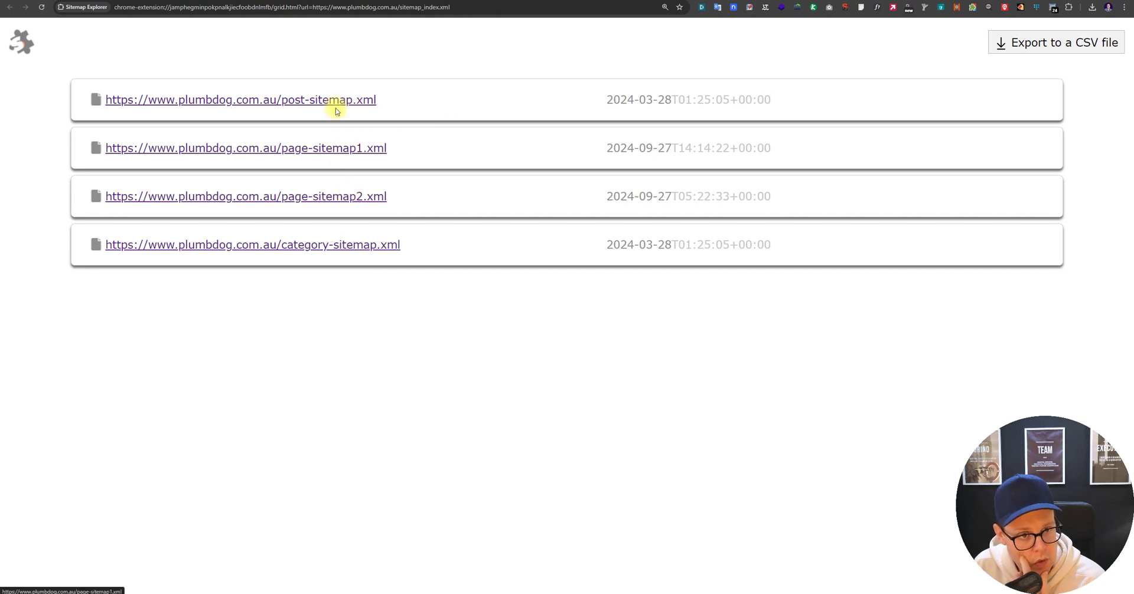
{"action": "left_click", "coordinate": [349, 148]}
{"action": "left_click", "coordinate": [1013, 45]}
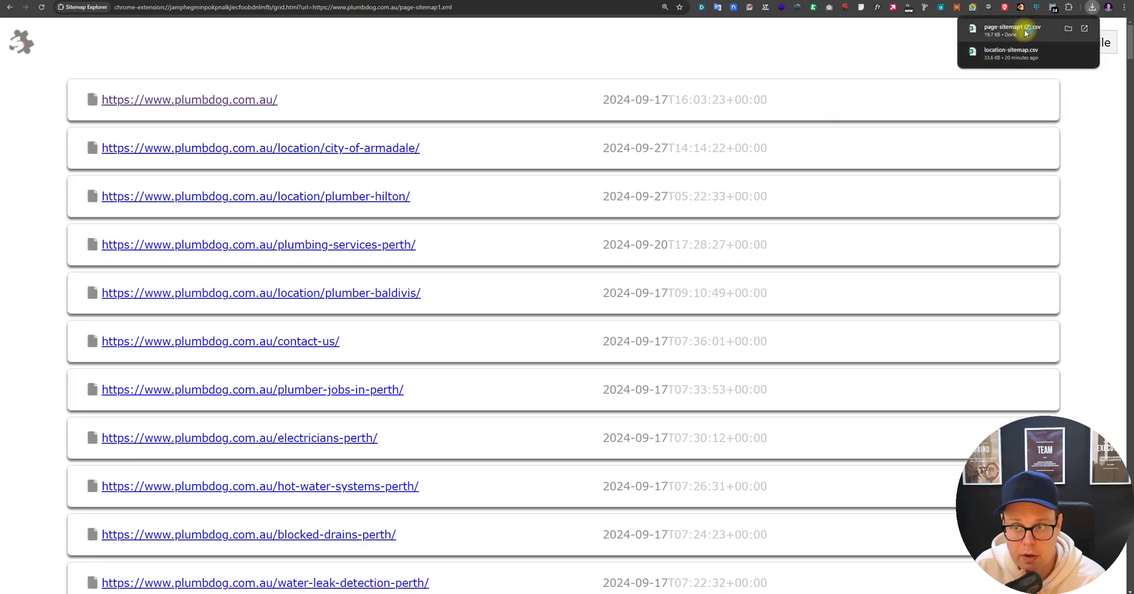
{"action": "left_click", "coordinate": [1024, 33]}
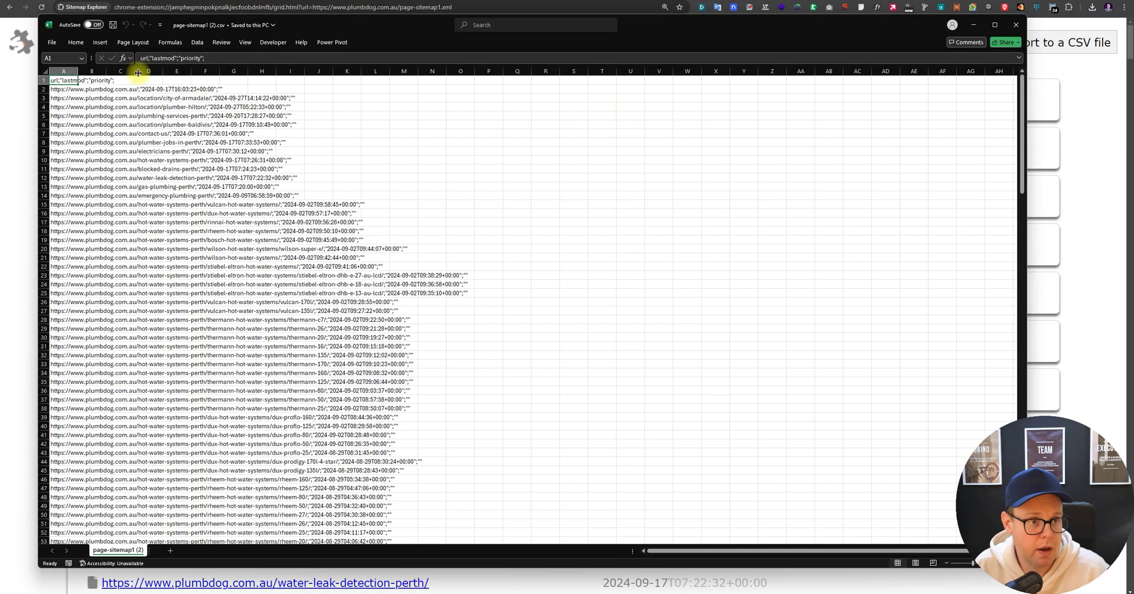
Step: Auto-fit column A and strip the domain from the URL in cell A2
{"action": "left_click", "coordinate": [64, 71]}
{"action": "left_click", "coordinate": [176, 89]}
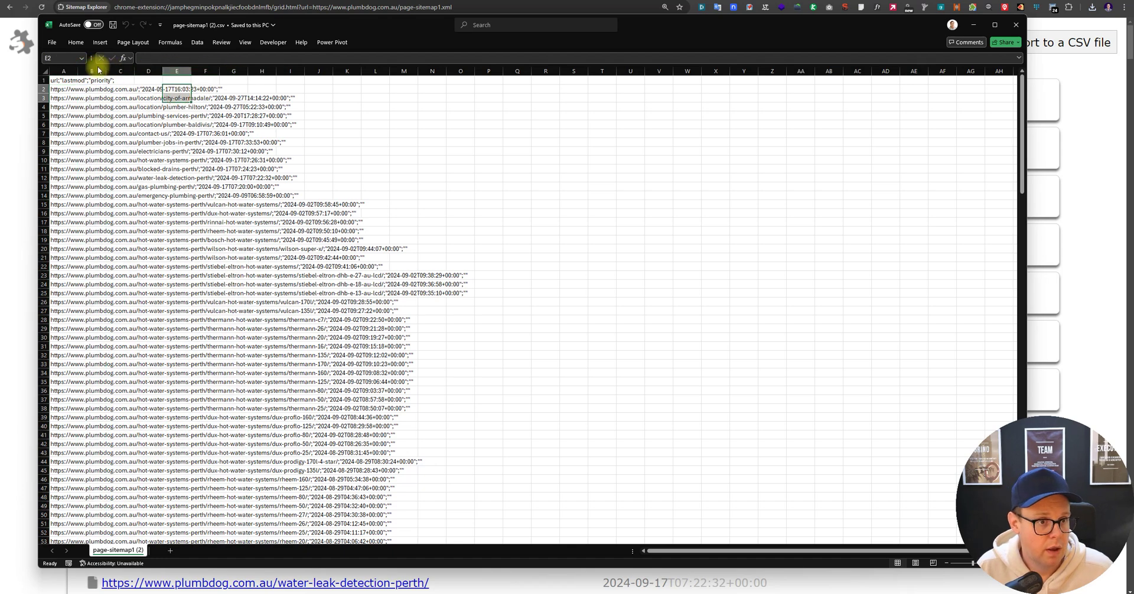
{"action": "double_click", "coordinate": [77, 70]}
{"action": "left_click", "coordinate": [132, 90]}
{"action": "double_click", "coordinate": [125, 89]}
{"action": "left_click_drag", "start_coordinate": [133, 89], "coordinate": [39, 88]}
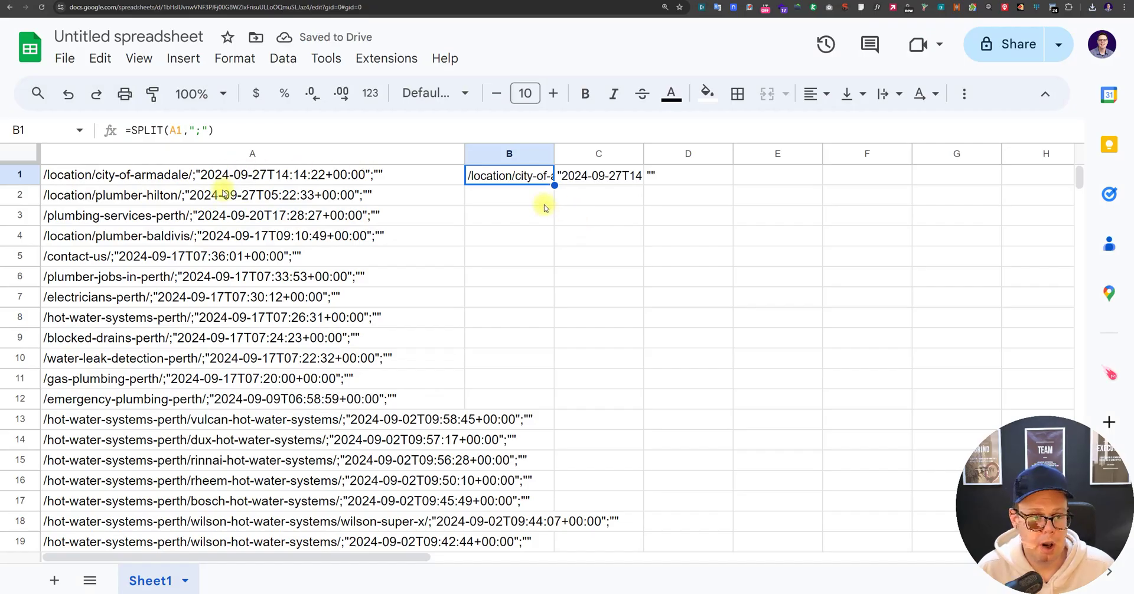
Step: Make the date portion of cell A1 bold
{"action": "double_click", "coordinate": [202, 173]}
{"action": "left_click_drag", "start_coordinate": [196, 174], "coordinate": [389, 189]}
{"action": "key", "text": "ctrl+b"}
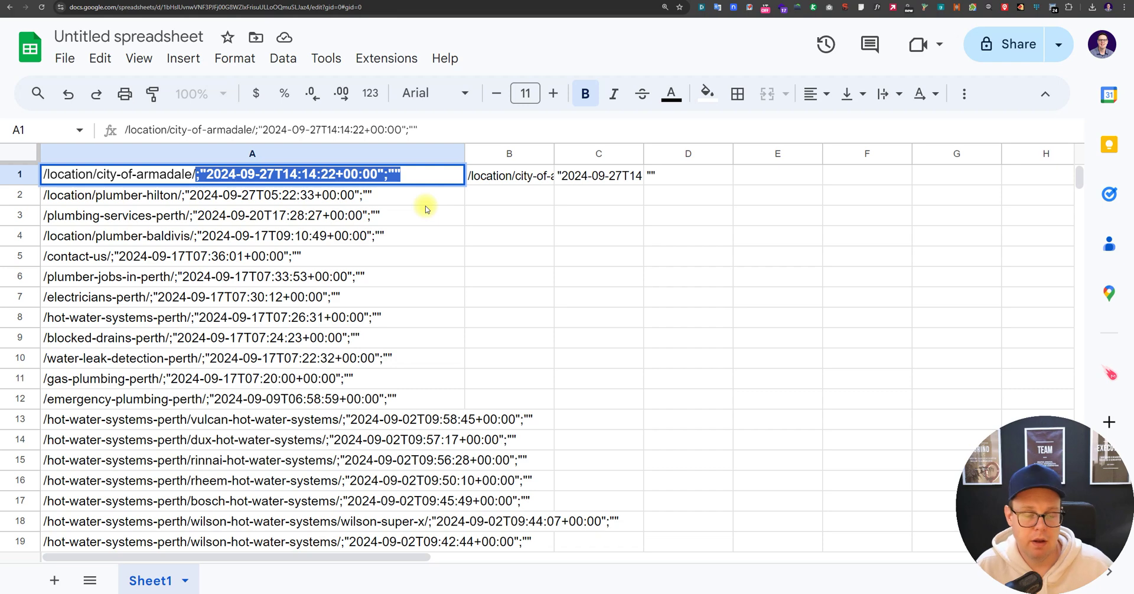
Step: Check the SPLIT formula in B1 that splits A1 on the semicolon delimiter
{"action": "left_click", "coordinate": [592, 192]}
{"action": "left_click", "coordinate": [534, 175]}
{"action": "left_click", "coordinate": [571, 175]}
{"action": "left_click", "coordinate": [521, 174]}
{"action": "double_click", "coordinate": [521, 174]}
{"action": "double_click", "coordinate": [520, 174]}
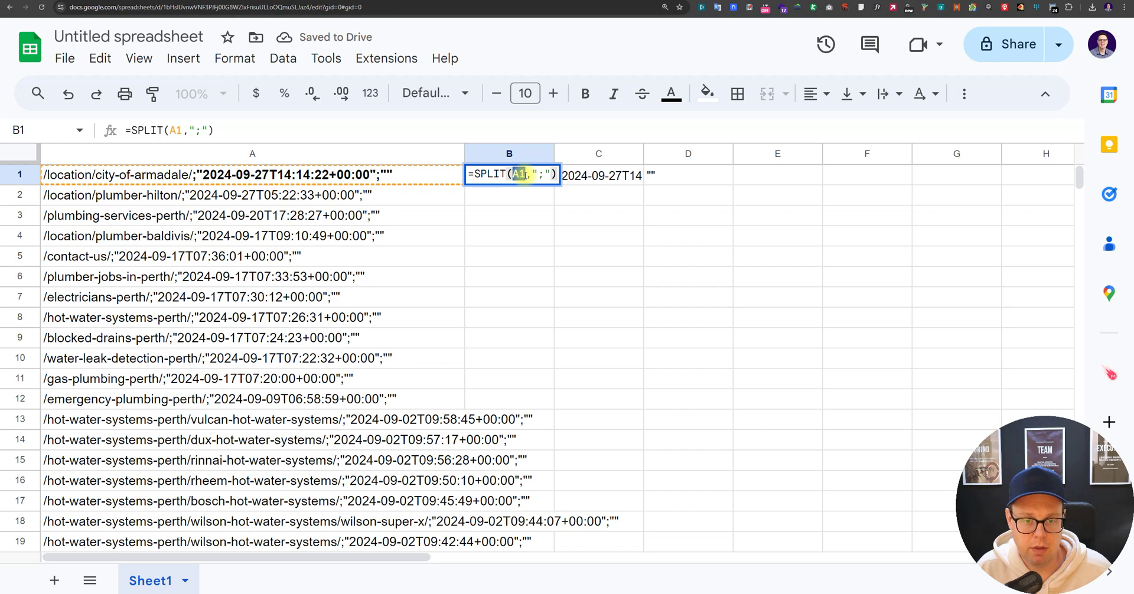
{"action": "double_click", "coordinate": [543, 174]}
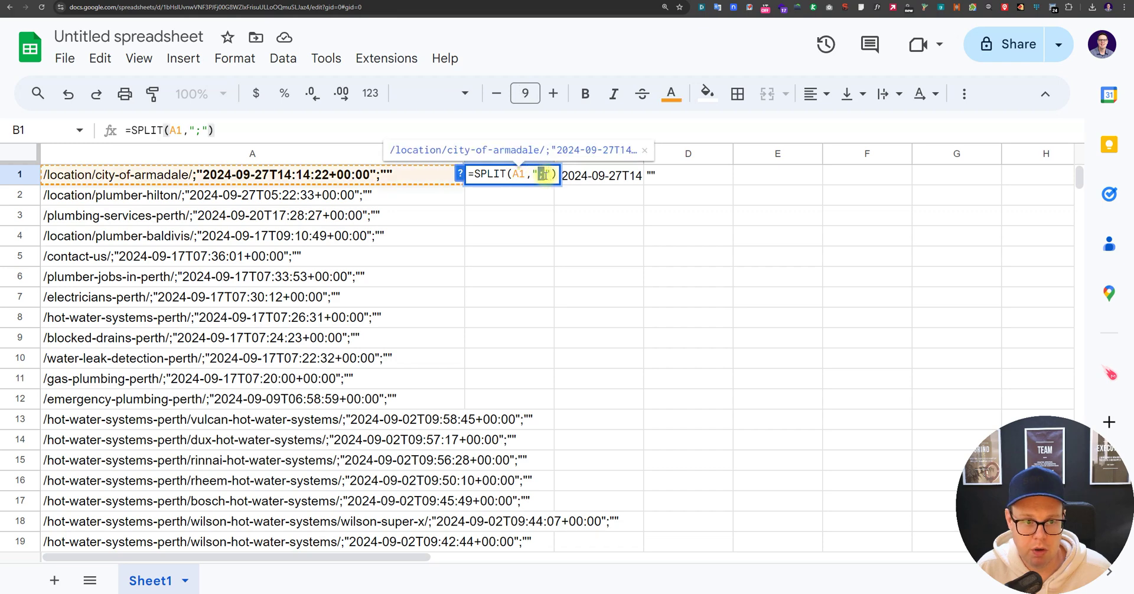
{"action": "left_click", "coordinate": [223, 175]}
{"action": "double_click", "coordinate": [197, 173]}
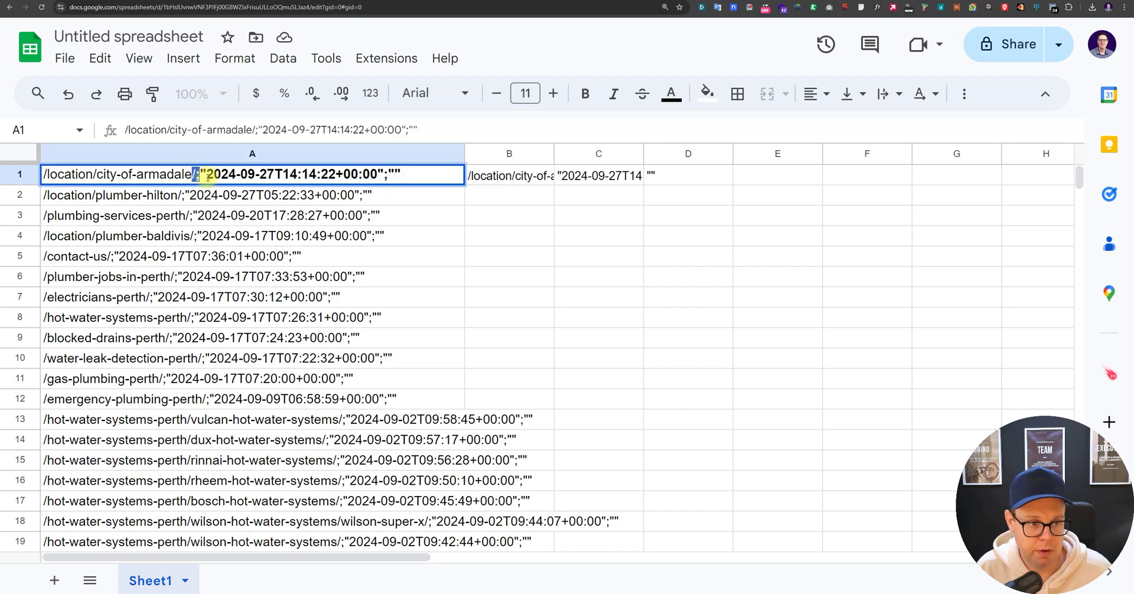
{"action": "left_click", "coordinate": [539, 219]}
Step: Fill the B1 SPLIT formula down column B to the sheet's last row
{"action": "left_click", "coordinate": [539, 181]}
{"action": "key", "text": "ctrl+c"}
{"action": "key", "text": "ctrl+shift+Down"}
{"action": "key", "text": "ctrl+v"}
{"action": "scroll", "coordinate": [1064, 377], "scroll_direction": "up", "scroll_amount": 5}
{"action": "scroll", "coordinate": [574, 285], "scroll_direction": "up", "scroll_amount": 10}
{"action": "left_click", "coordinate": [549, 271]}
{"action": "key", "text": "ctrl+shift+Up"}
{"action": "left_click", "coordinate": [509, 236]}
Step: Delete the empty rows 200 to 1000 so the sheet ends at row 199
{"action": "key", "text": "ctrl+minus"}
{"action": "key", "text": "ctrl+minus"}
{"action": "key", "text": "ctrl+minus"}
{"action": "key", "text": "ctrl+minus"}
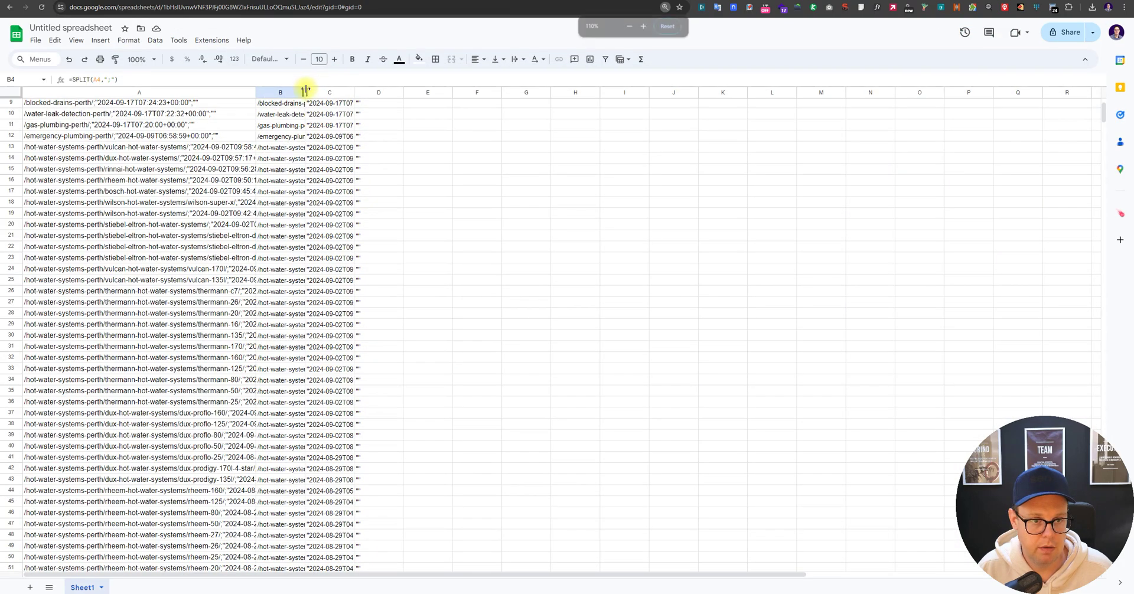
{"action": "left_click_drag", "start_coordinate": [307, 85], "coordinate": [476, 86]}
{"action": "scroll", "coordinate": [435, 313], "scroll_direction": "down", "scroll_amount": 20}
{"action": "scroll", "coordinate": [435, 319], "scroll_direction": "up", "scroll_amount": 10}
{"action": "left_click", "coordinate": [5, 401]}
{"action": "key", "text": "ctrl+shift+Down"}
{"action": "right_click", "coordinate": [258, 339]}
{"action": "left_click", "coordinate": [289, 443]}
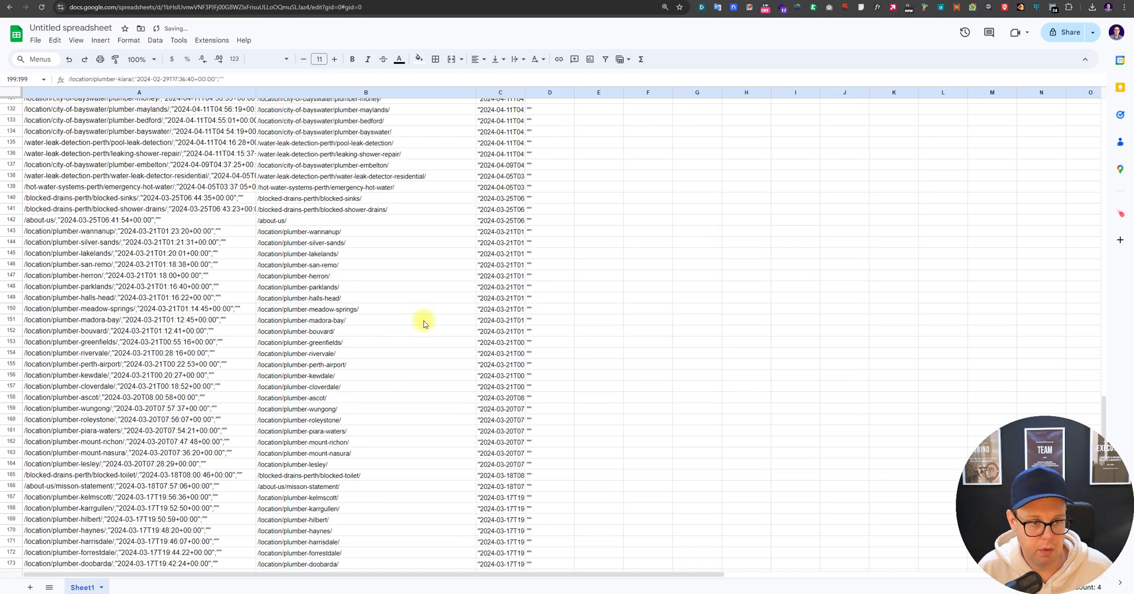
Step: Copy the split relative URLs in B1:B199
{"action": "left_click", "coordinate": [362, 540]}
{"action": "key", "text": "ctrl+shift+Up"}
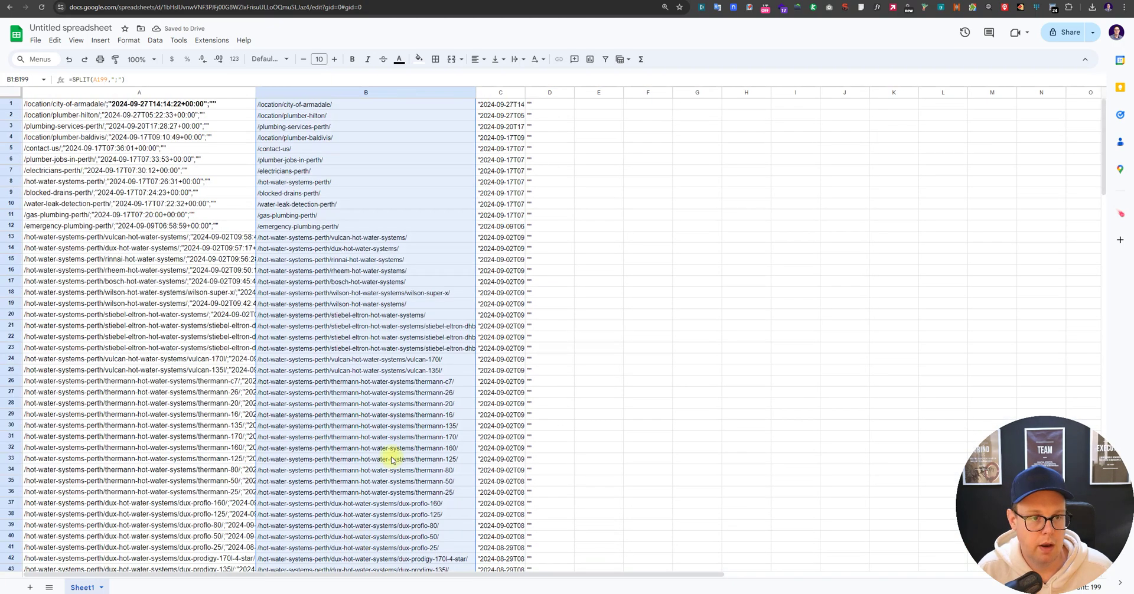
{"action": "key", "text": "ctrl+c"}
{"action": "scroll", "coordinate": [375, 266], "scroll_direction": "down", "scroll_amount": 20}
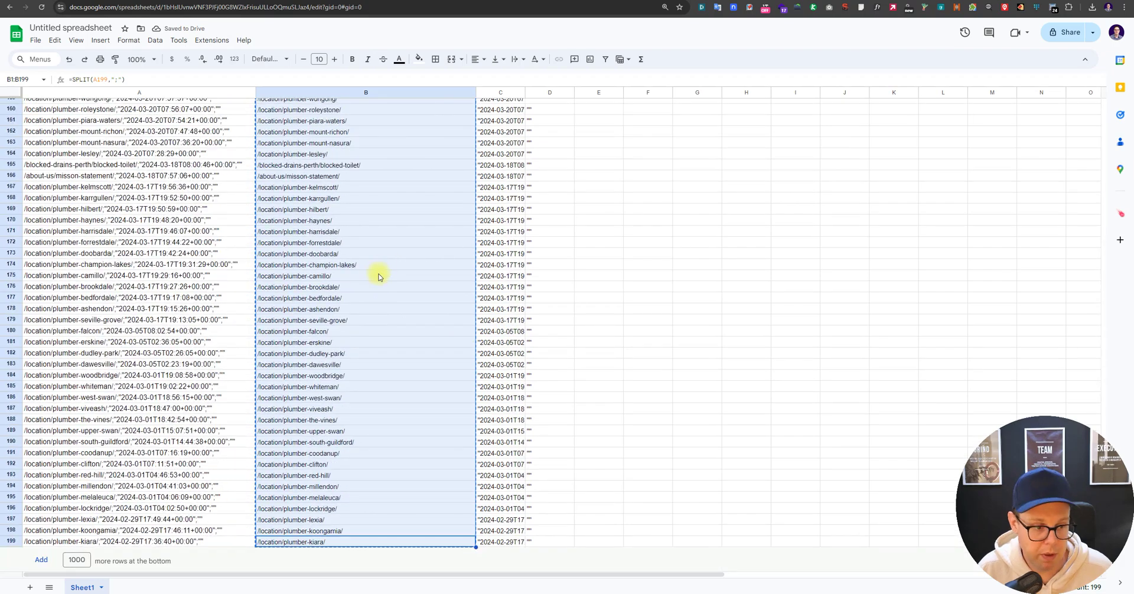
{"action": "scroll", "coordinate": [589, 166], "scroll_direction": "up", "scroll_amount": 20}
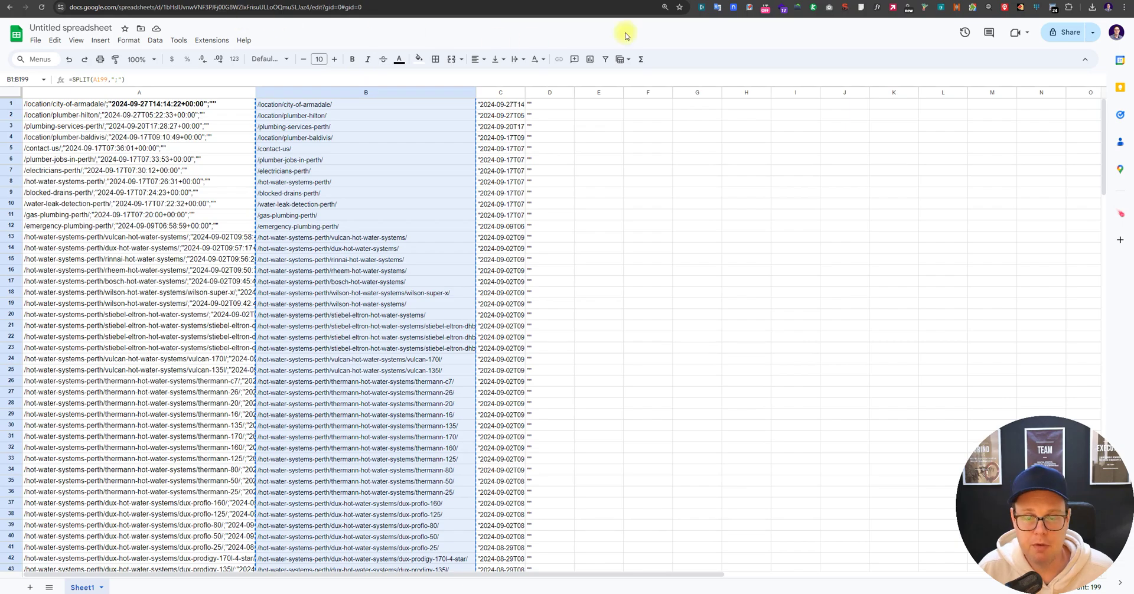
Step: Return to ChatGPT and review the Plumbdog and Hilton Plumbing additions tables
{"action": "key", "text": "ctrl+Tab"}
{"action": "scroll", "coordinate": [517, 275], "scroll_direction": "down", "scroll_amount": 10}
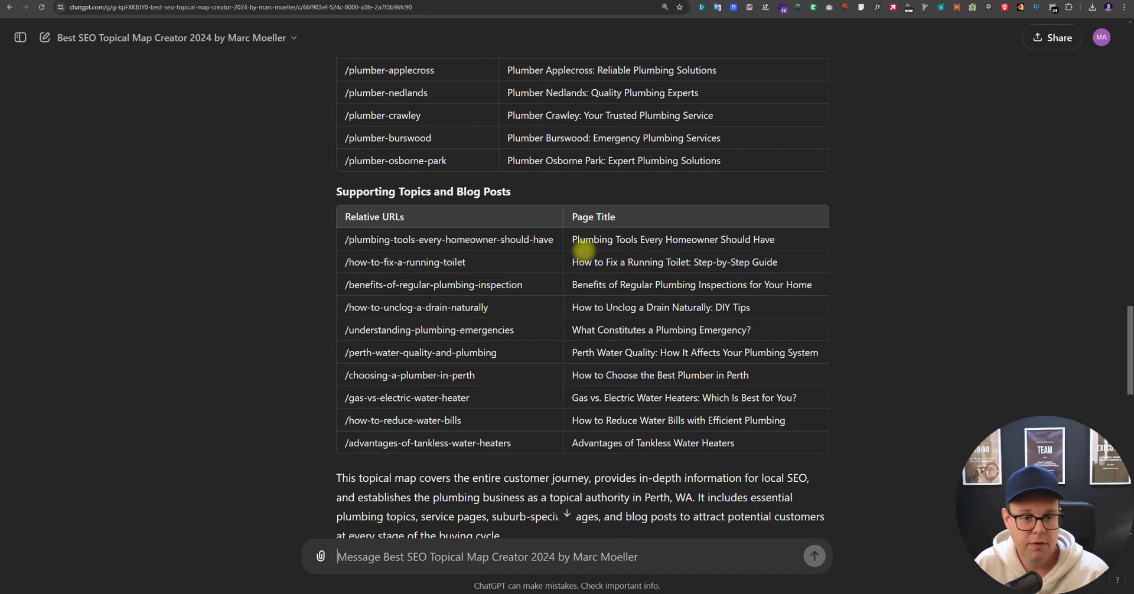
{"action": "scroll", "coordinate": [579, 249], "scroll_direction": "down", "scroll_amount": 9}
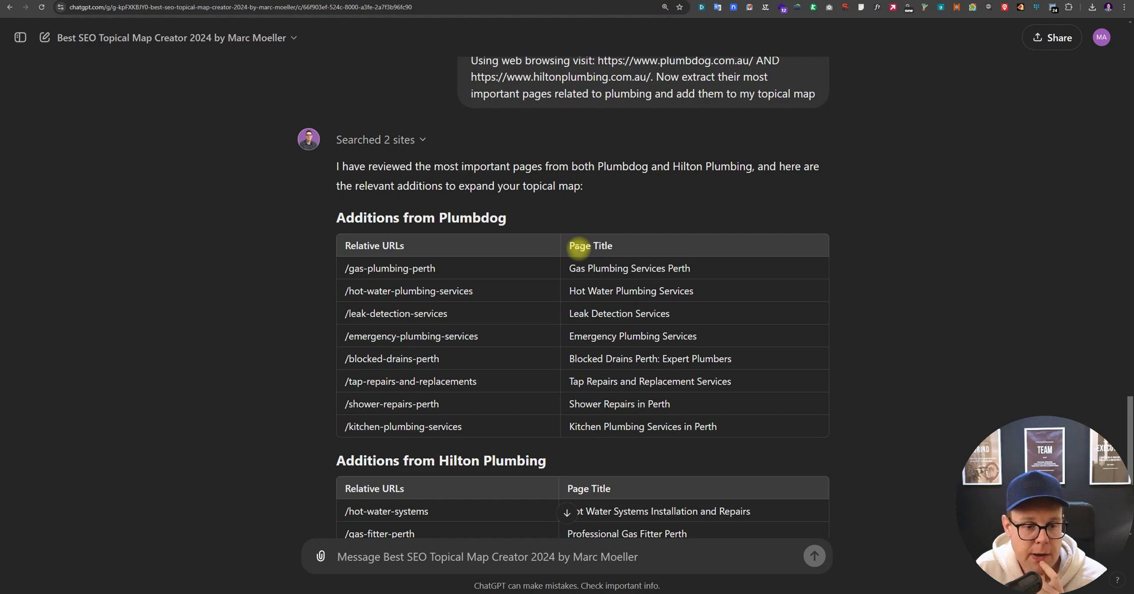
{"action": "left_click_drag", "start_coordinate": [334, 217], "coordinate": [527, 224]}
{"action": "left_click_drag", "start_coordinate": [431, 220], "coordinate": [522, 220]}
{"action": "left_click", "coordinate": [521, 220]}
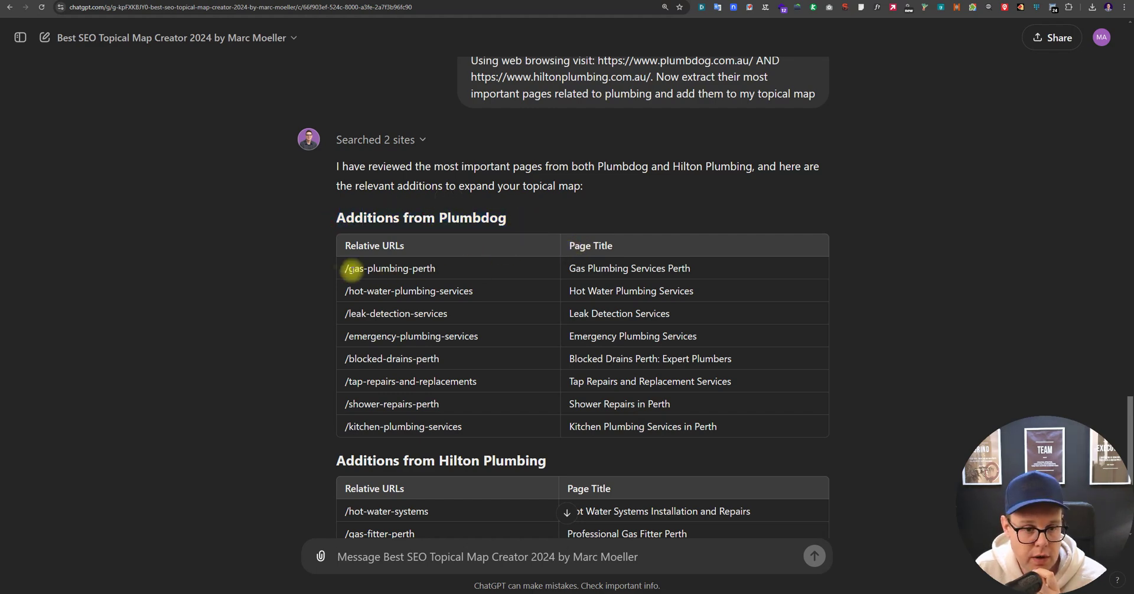
{"action": "scroll", "coordinate": [452, 289], "scroll_direction": "down", "scroll_amount": 3}
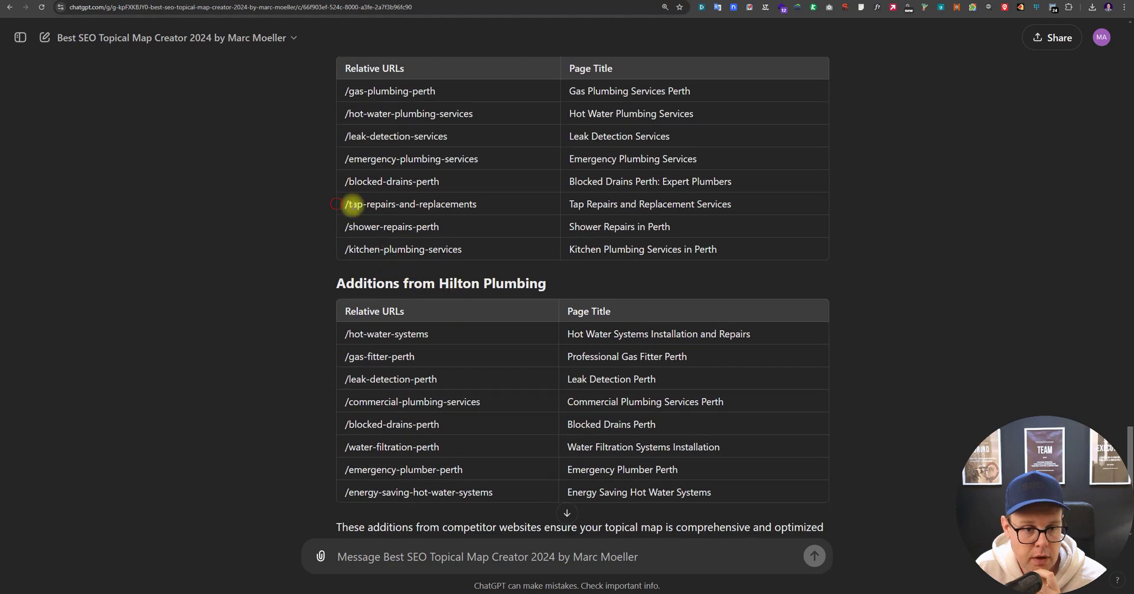
{"action": "scroll", "coordinate": [392, 254], "scroll_direction": "down", "scroll_amount": 2}
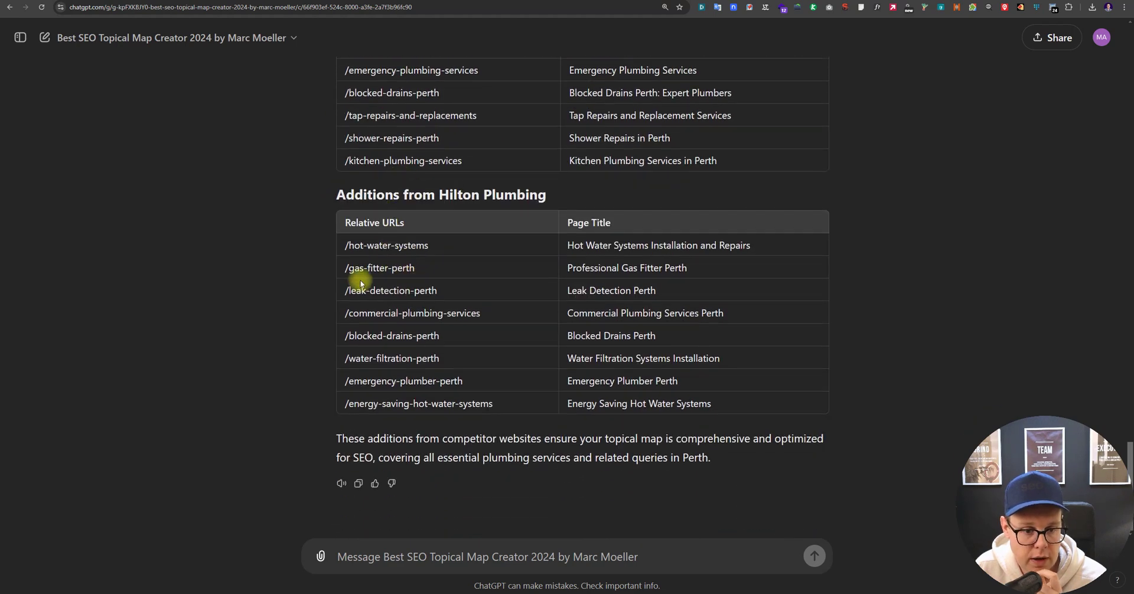
{"action": "scroll", "coordinate": [468, 398], "scroll_direction": "up", "scroll_amount": 3}
{"action": "scroll", "coordinate": [468, 399], "scroll_direction": "down", "scroll_amount": 3}
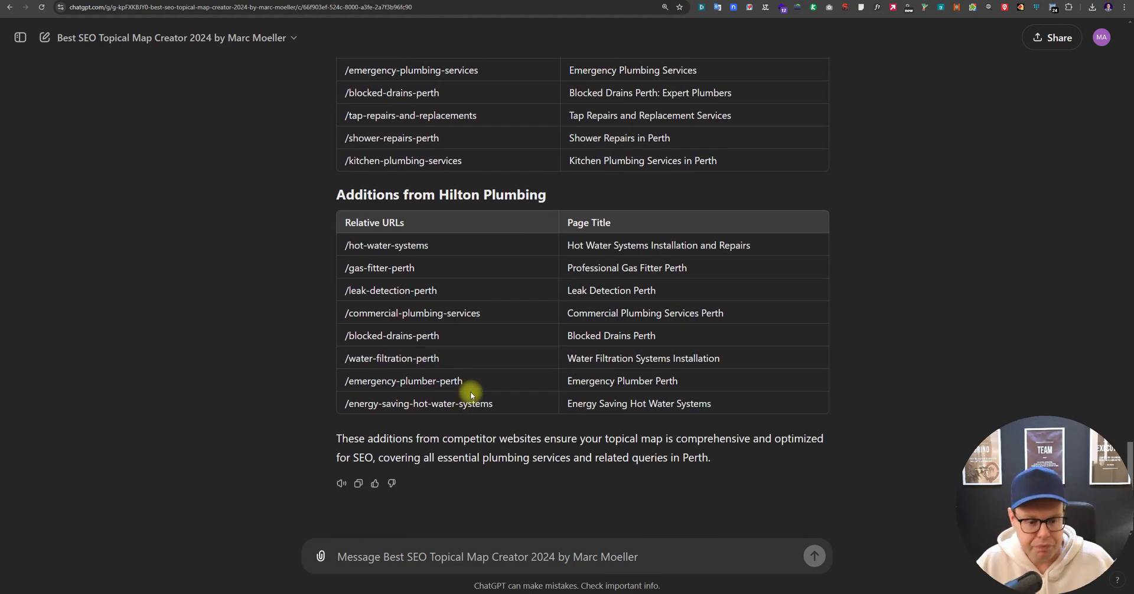
{"action": "scroll", "coordinate": [522, 260], "scroll_direction": "up", "scroll_amount": 5}
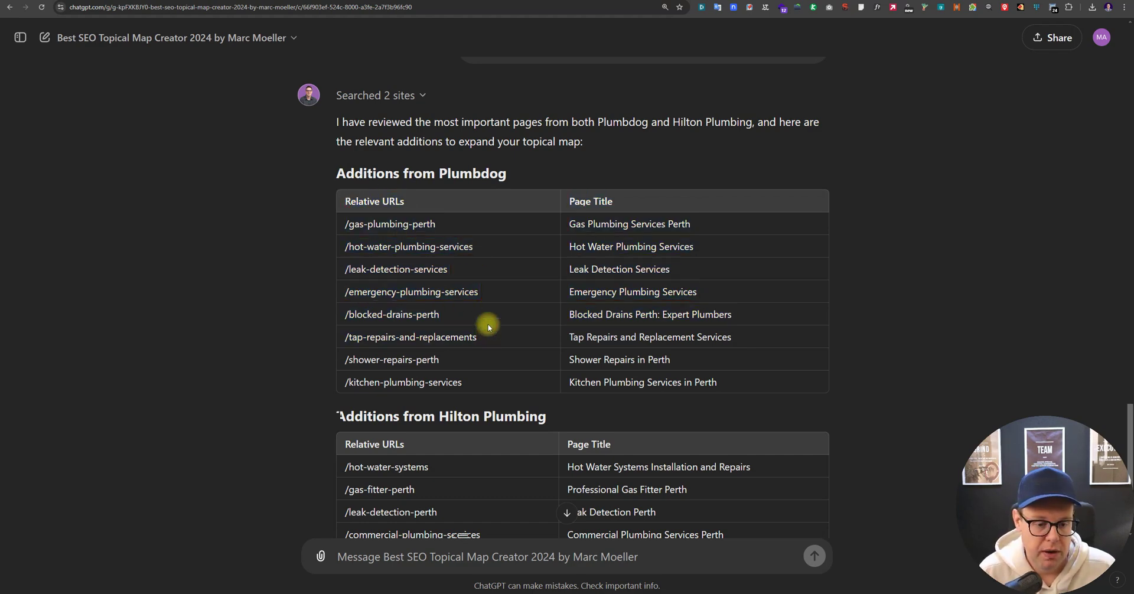
{"action": "scroll", "coordinate": [487, 327], "scroll_direction": "down", "scroll_amount": 3}
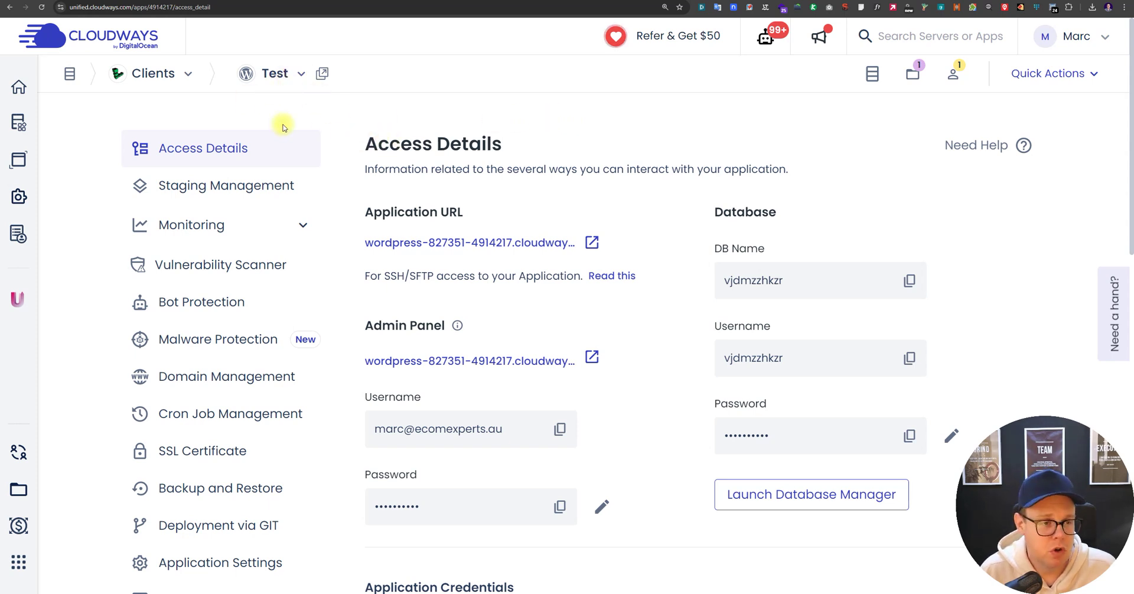
Step: Open Domain Management and view the primary cloudwaysapps.com WordPress site in a new tab
{"action": "left_click", "coordinate": [167, 49]}
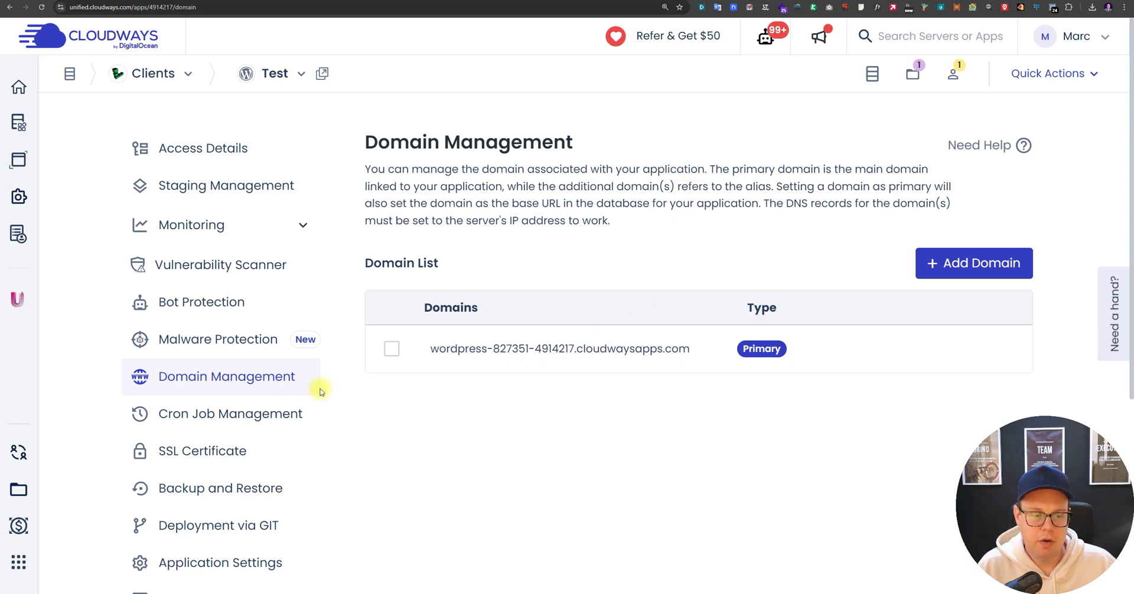
{"action": "left_click_drag", "start_coordinate": [432, 348], "coordinate": [677, 350]}
{"action": "right_click", "coordinate": [653, 350]}
{"action": "left_click", "coordinate": [673, 372]}
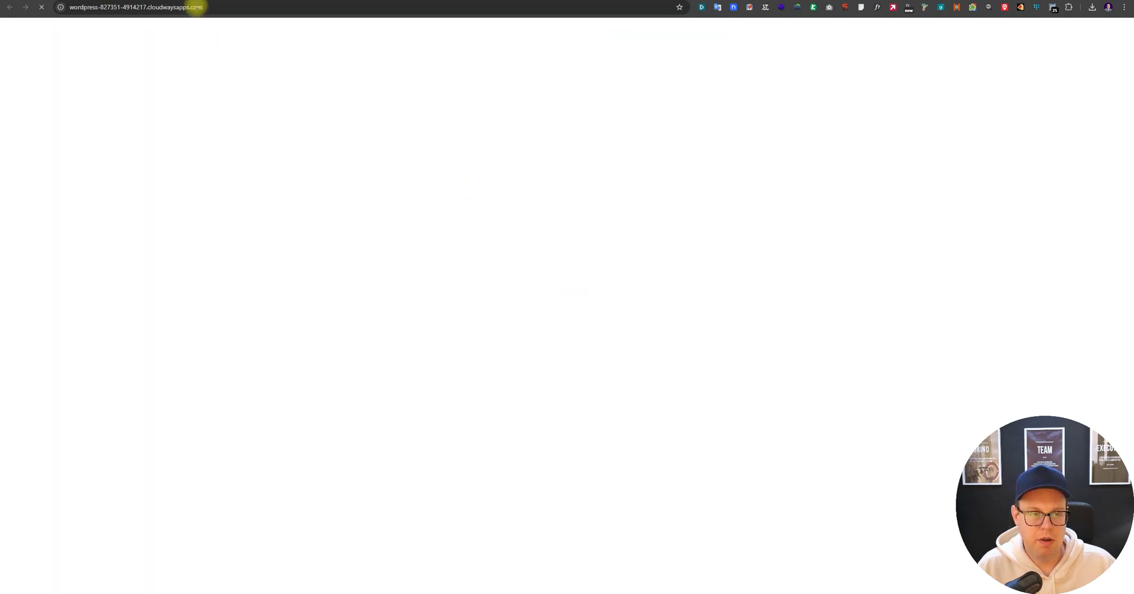
{"action": "left_click_drag", "start_coordinate": [500, 121], "coordinate": [469, 124]}
{"action": "left_click", "coordinate": [469, 124]}
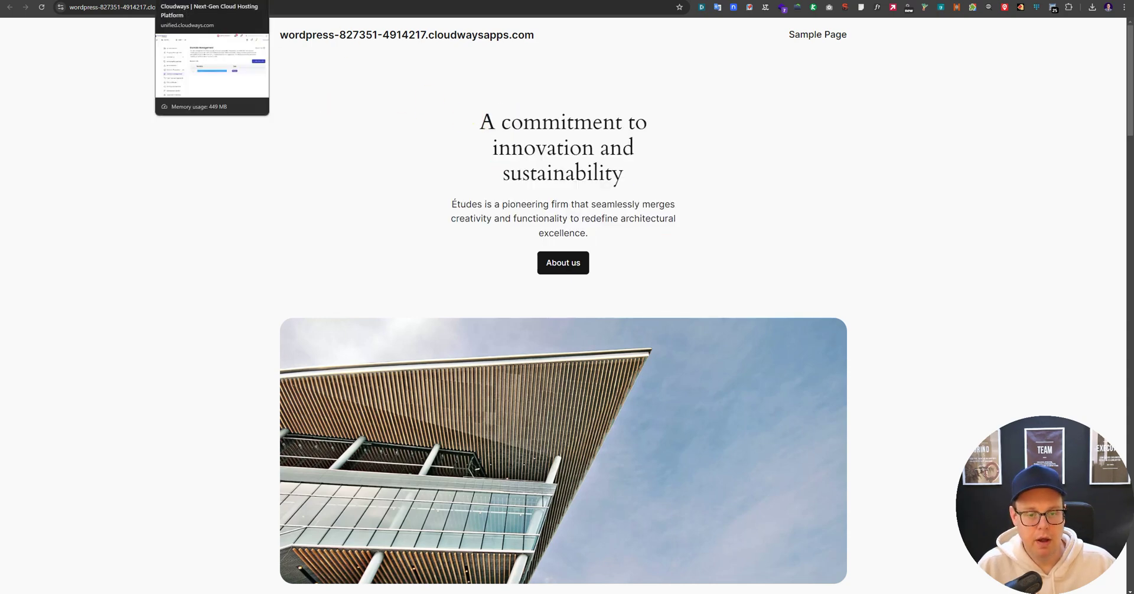
Step: Return to Cloudways and examine the primary cloudwaysapps.com domain name
{"action": "left_click", "coordinate": [194, 2]}
{"action": "left_click", "coordinate": [619, 239]}
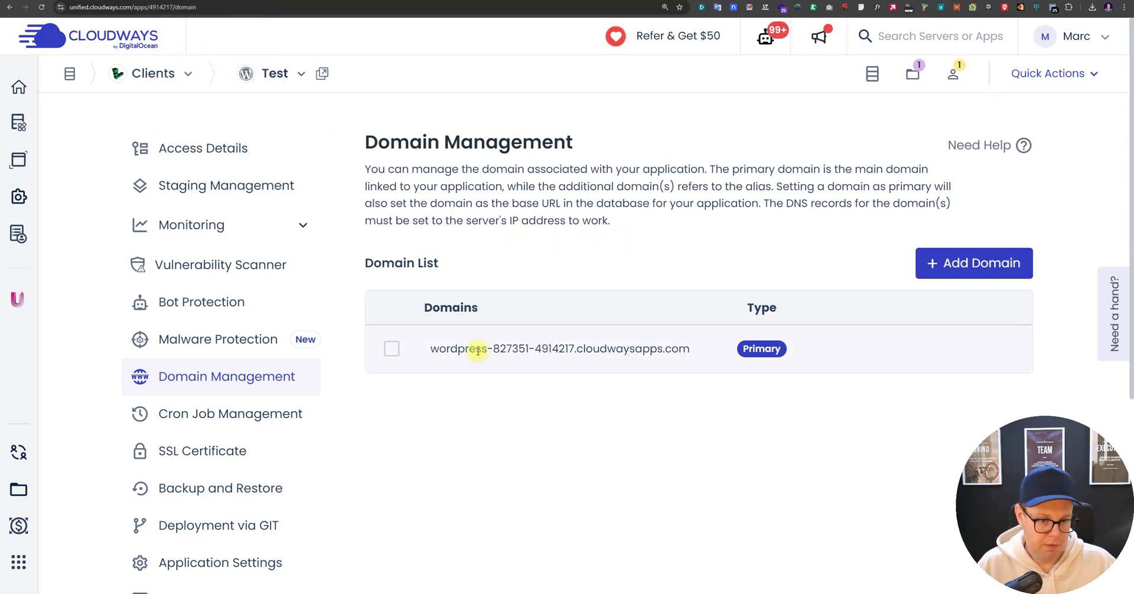
{"action": "left_click_drag", "start_coordinate": [426, 349], "coordinate": [688, 349]}
{"action": "left_click_drag", "start_coordinate": [689, 349], "coordinate": [581, 349]}
{"action": "left_click", "coordinate": [581, 349]}
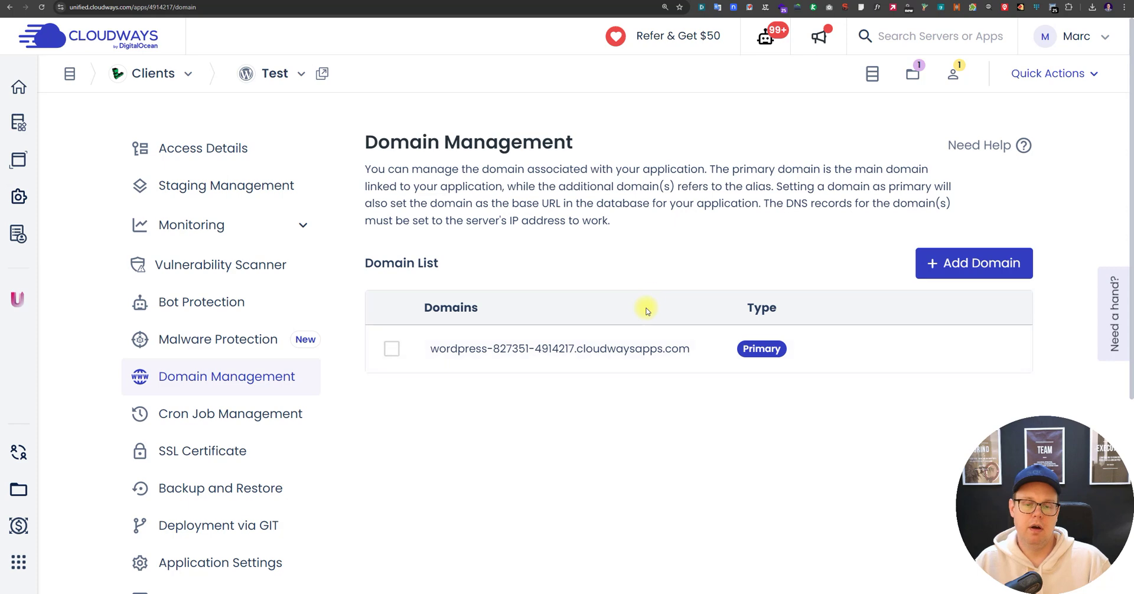
Step: Add plumberperth.com as Domain 1 and save the changes
{"action": "left_click", "coordinate": [926, 262]}
{"action": "left_click", "coordinate": [498, 260]}
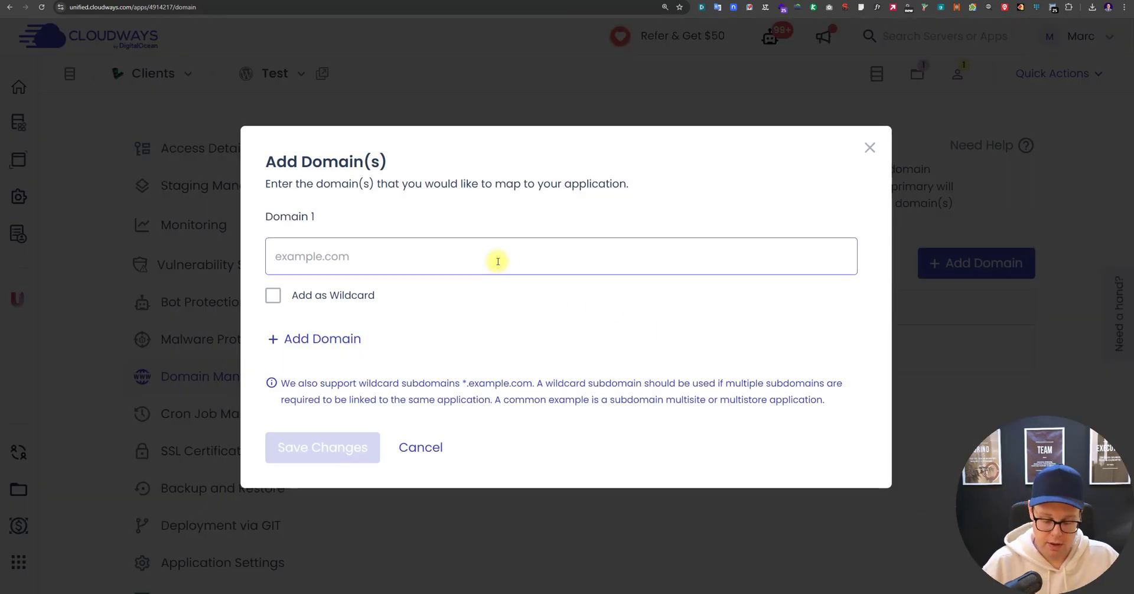
{"action": "type", "text": "pl"}
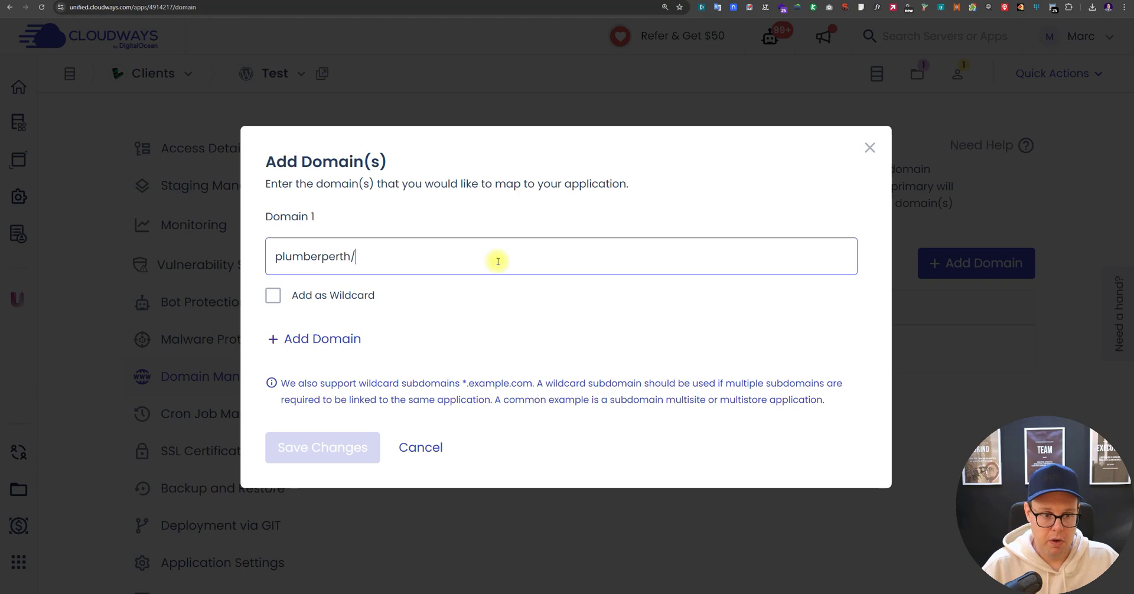
{"action": "type", "text": "umberperth.com"}
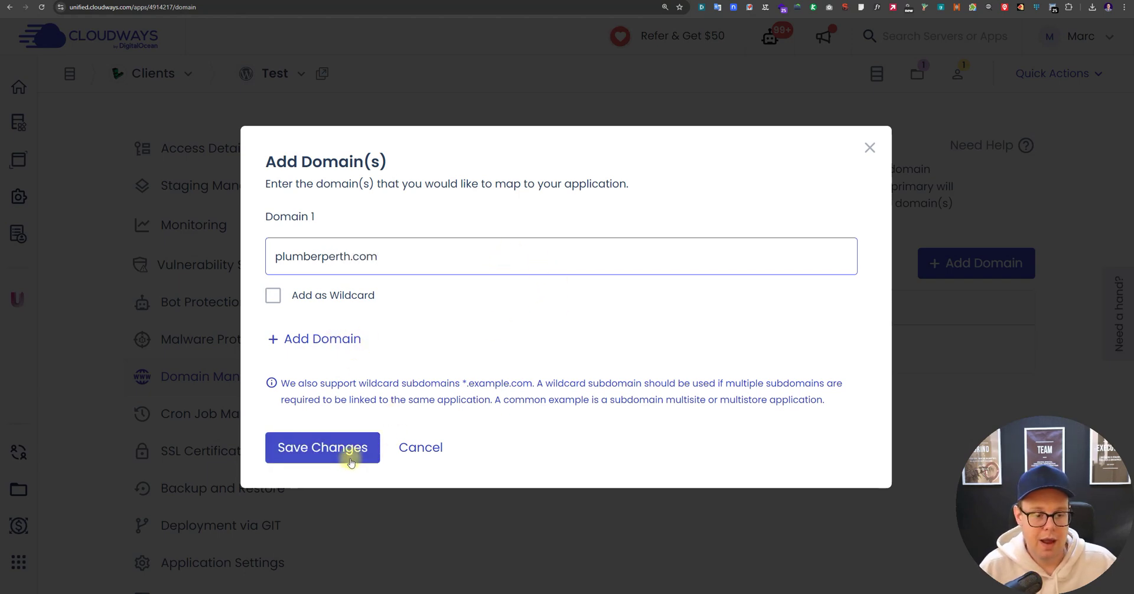
{"action": "left_click", "coordinate": [345, 453]}
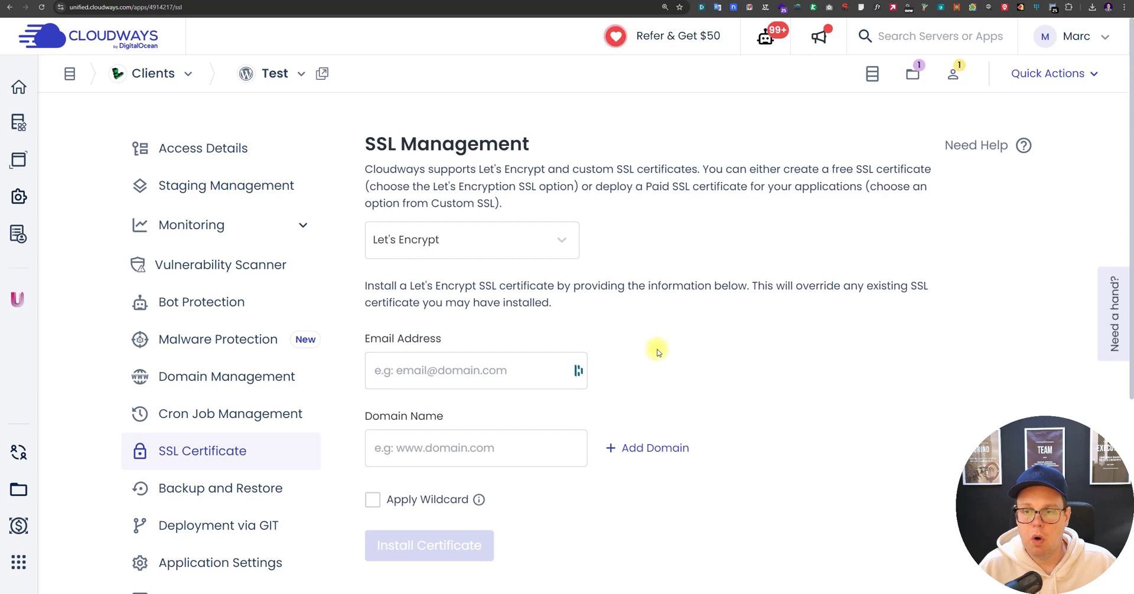
Step: Inspect the Let's Encrypt form, leaving the Email Address and Domain Name fields empty
{"action": "left_click", "coordinate": [435, 354]}
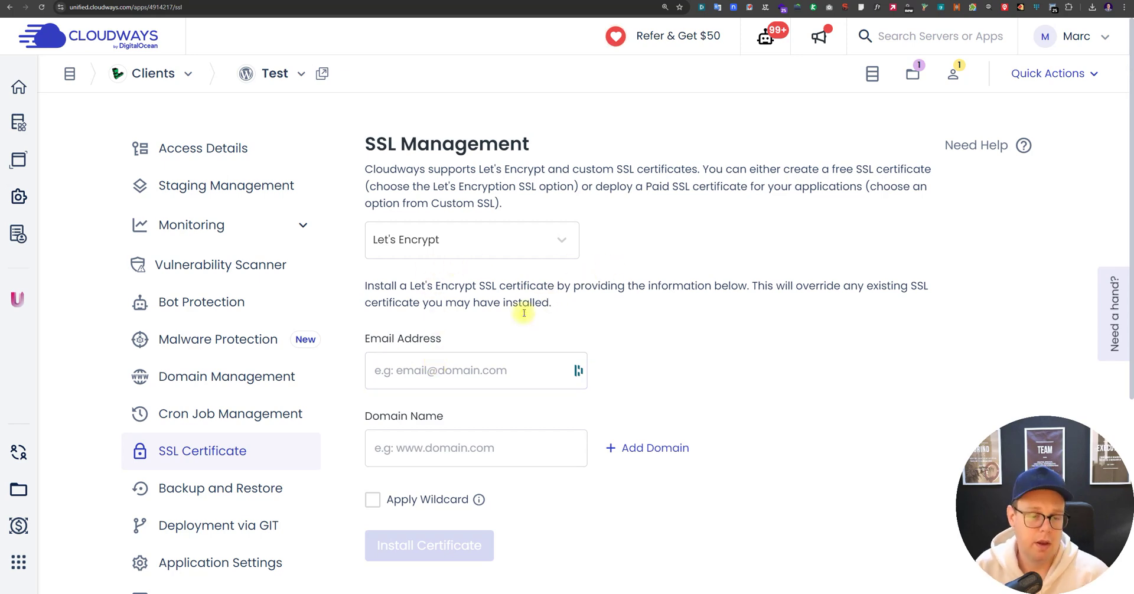
{"action": "left_click", "coordinate": [495, 370]}
{"action": "key", "text": "Tab"}
{"action": "left_click", "coordinate": [633, 274]}
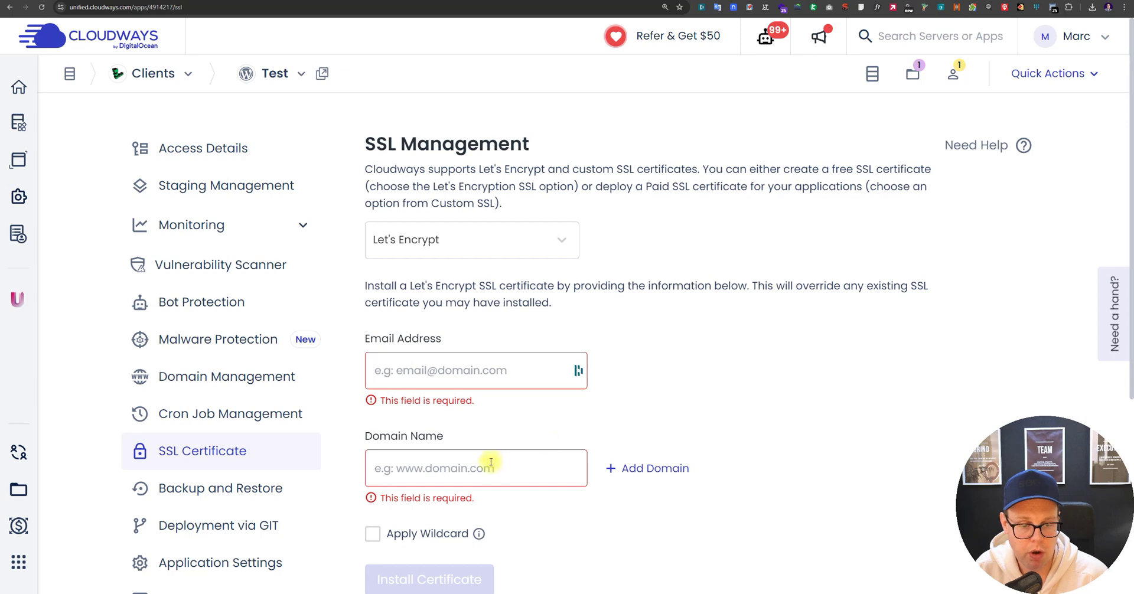
{"action": "left_click_drag", "start_coordinate": [368, 436], "coordinate": [469, 435]}
{"action": "left_click", "coordinate": [657, 417]}
{"action": "scroll", "coordinate": [657, 413], "scroll_direction": "down", "scroll_amount": 2}
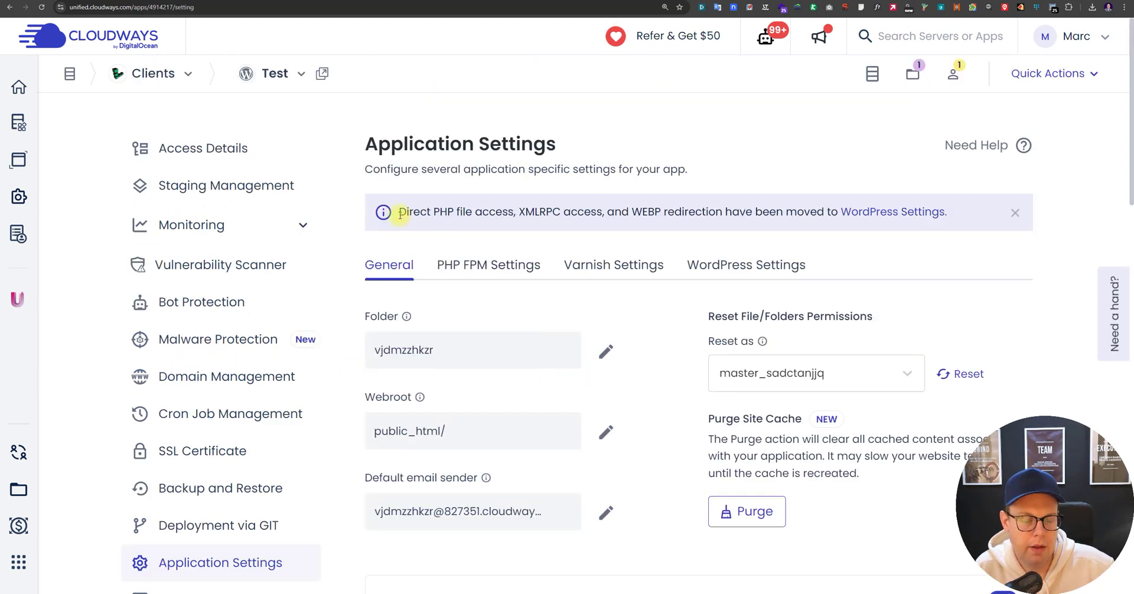
Step: Review the General settings down to the CORS Header card, then return to the top
{"action": "scroll", "coordinate": [253, 463], "scroll_direction": "down", "scroll_amount": 2}
{"action": "scroll", "coordinate": [526, 289], "scroll_direction": "up", "scroll_amount": 2}
{"action": "scroll", "coordinate": [544, 352], "scroll_direction": "down", "scroll_amount": 6}
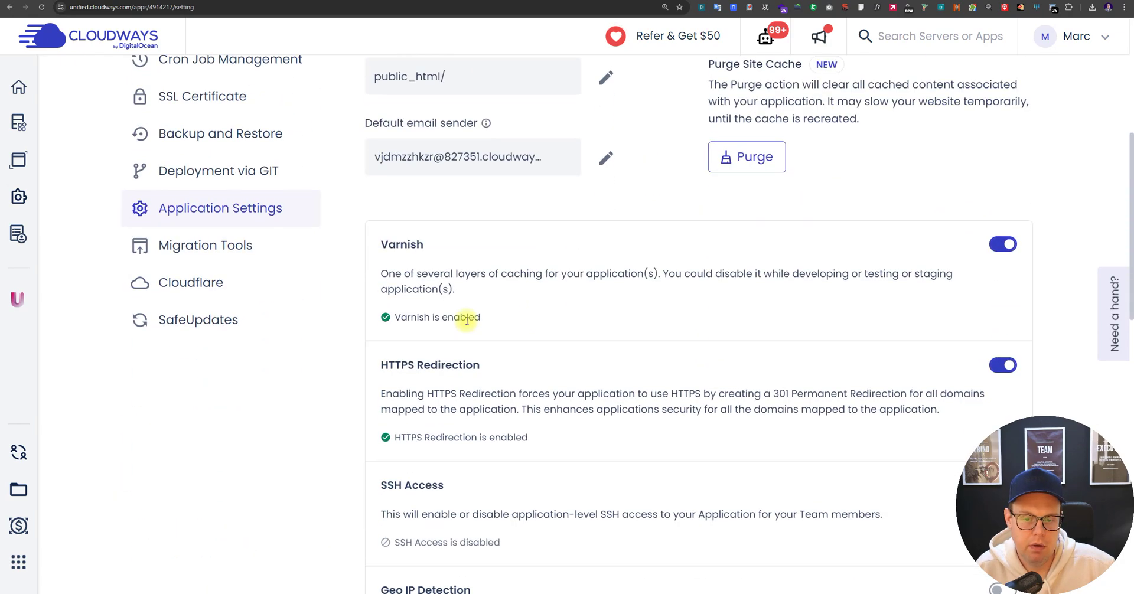
{"action": "left_click_drag", "start_coordinate": [381, 257], "coordinate": [539, 409]}
{"action": "left_click", "coordinate": [539, 411]}
{"action": "scroll", "coordinate": [537, 407], "scroll_direction": "down", "scroll_amount": 8}
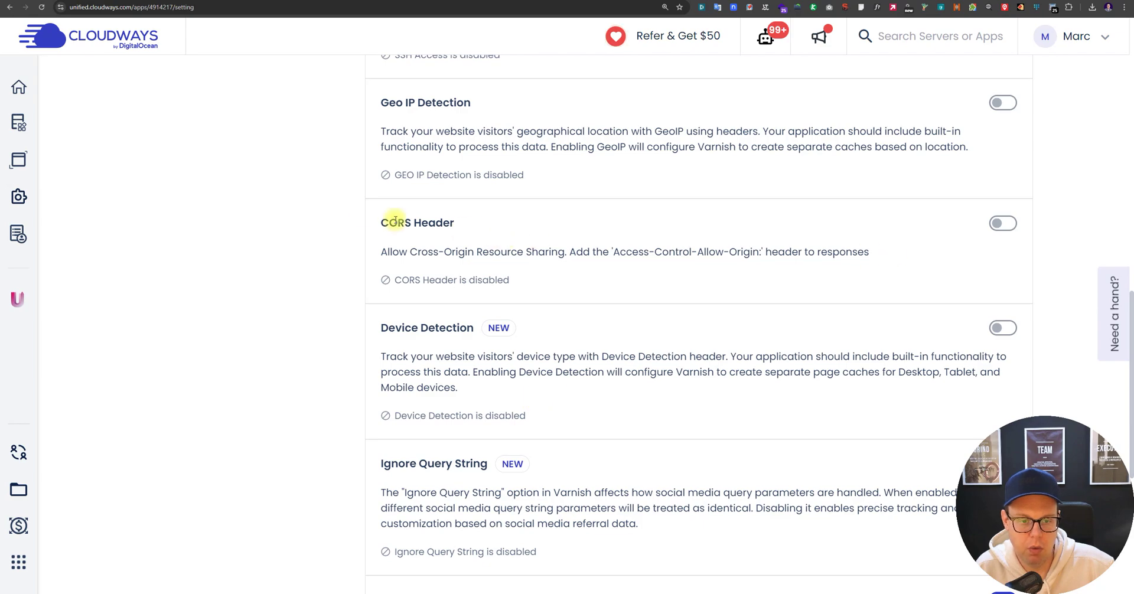
{"action": "left_click_drag", "start_coordinate": [344, 210], "coordinate": [366, 222]}
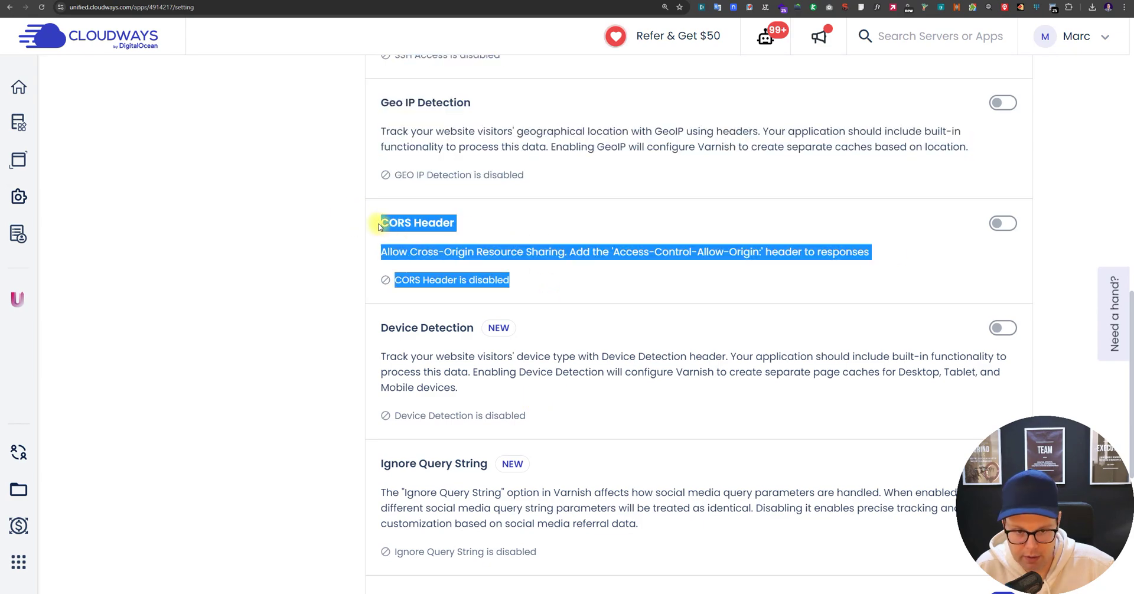
{"action": "left_click", "coordinate": [496, 334]}
{"action": "scroll", "coordinate": [451, 383], "scroll_direction": "down", "scroll_amount": 6}
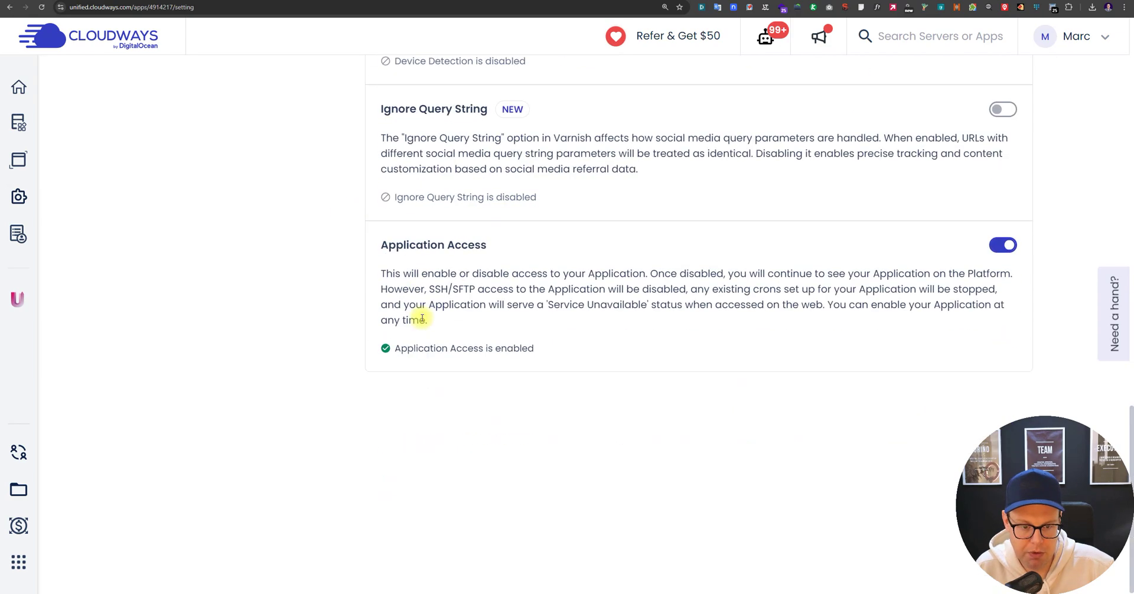
{"action": "scroll", "coordinate": [450, 258], "scroll_direction": "up", "scroll_amount": 11}
{"action": "scroll", "coordinate": [456, 323], "scroll_direction": "up", "scroll_amount": 10}
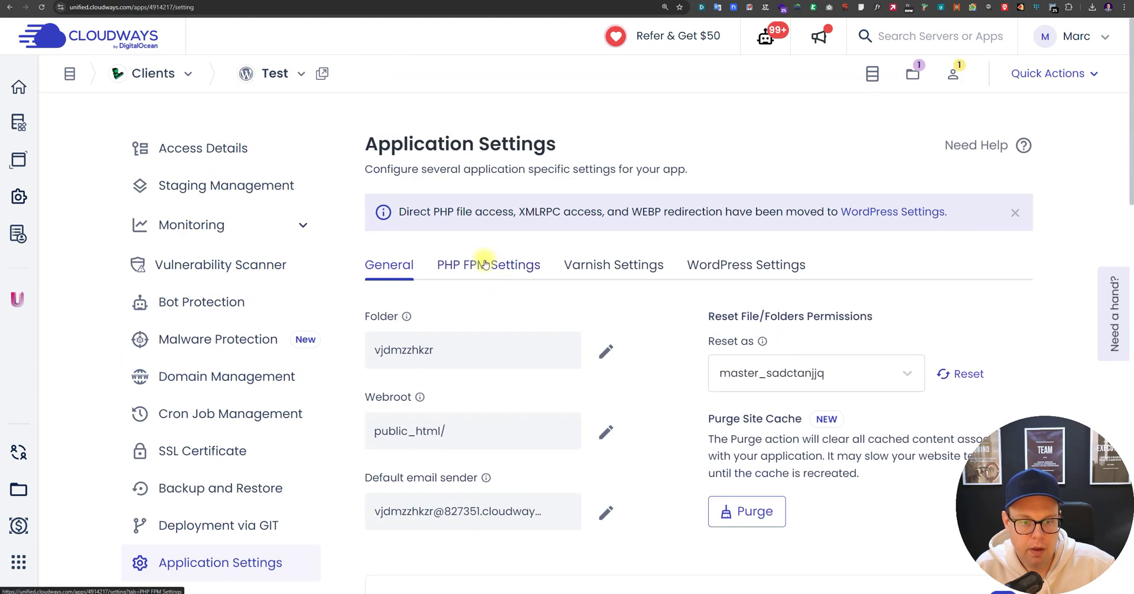
Step: In PHP FPM Settings, change memory_limit from 32M to 500M
{"action": "left_click", "coordinate": [484, 265]}
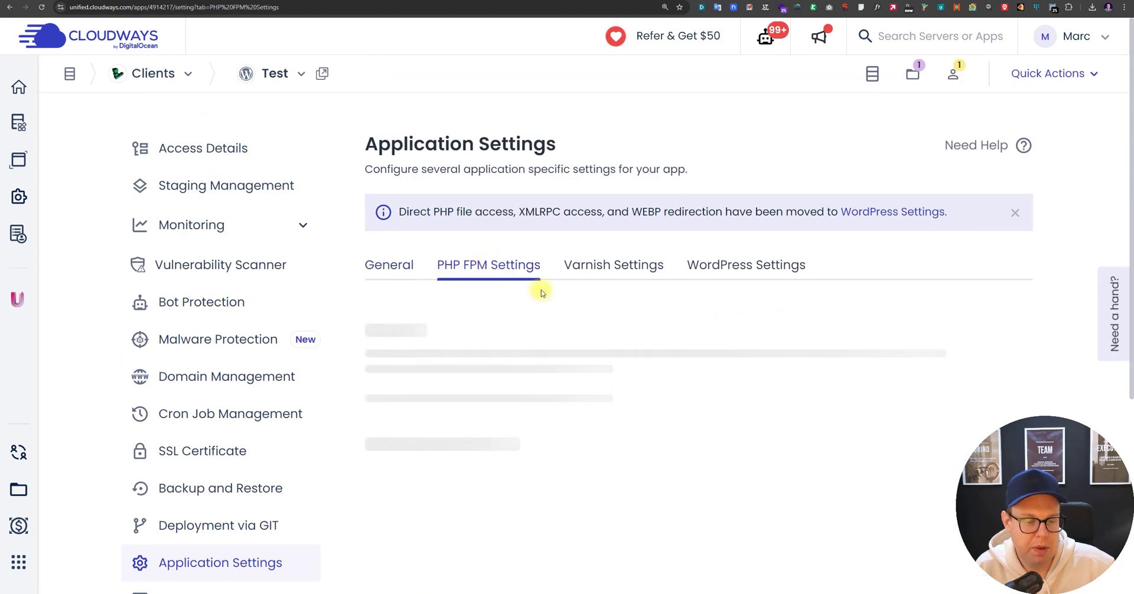
{"action": "scroll", "coordinate": [537, 290], "scroll_direction": "down", "scroll_amount": 3}
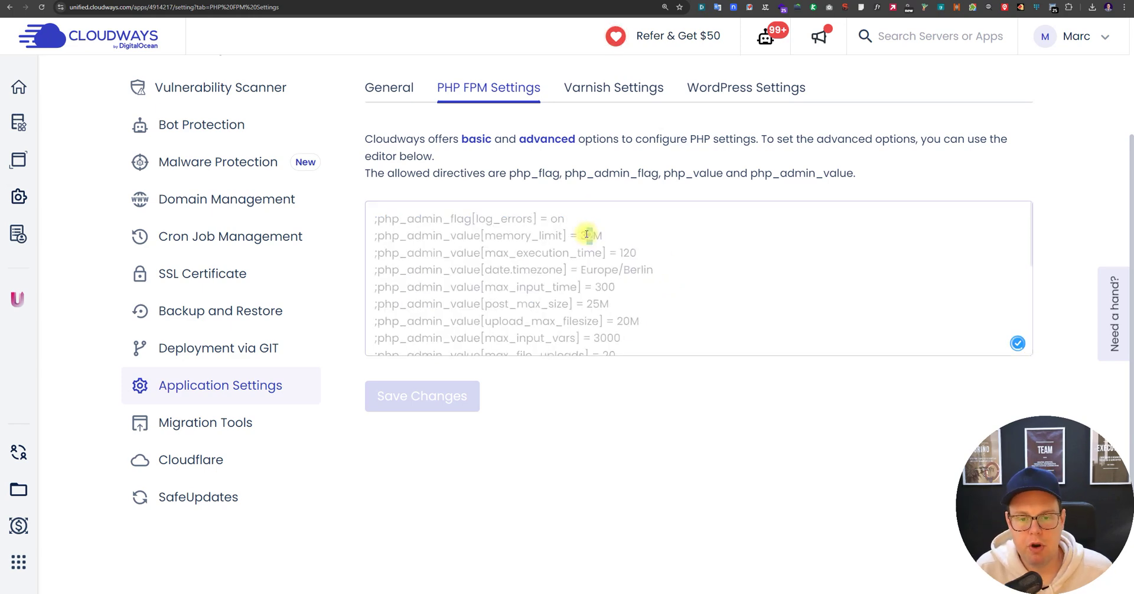
{"action": "left_click_drag", "start_coordinate": [591, 235], "coordinate": [581, 235]}
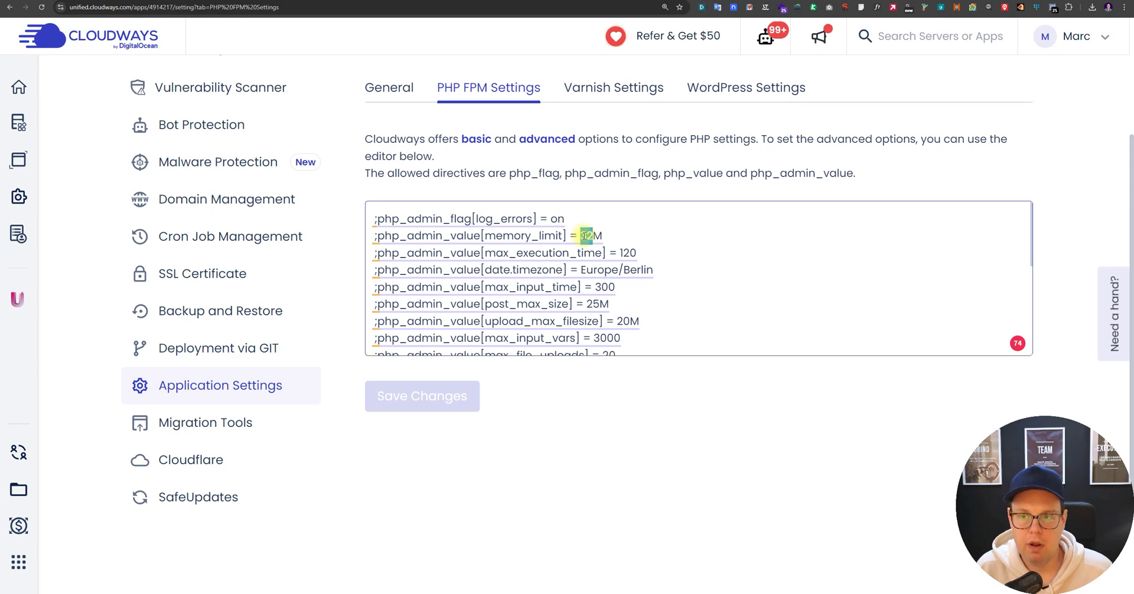
{"action": "left_click", "coordinate": [590, 235]}
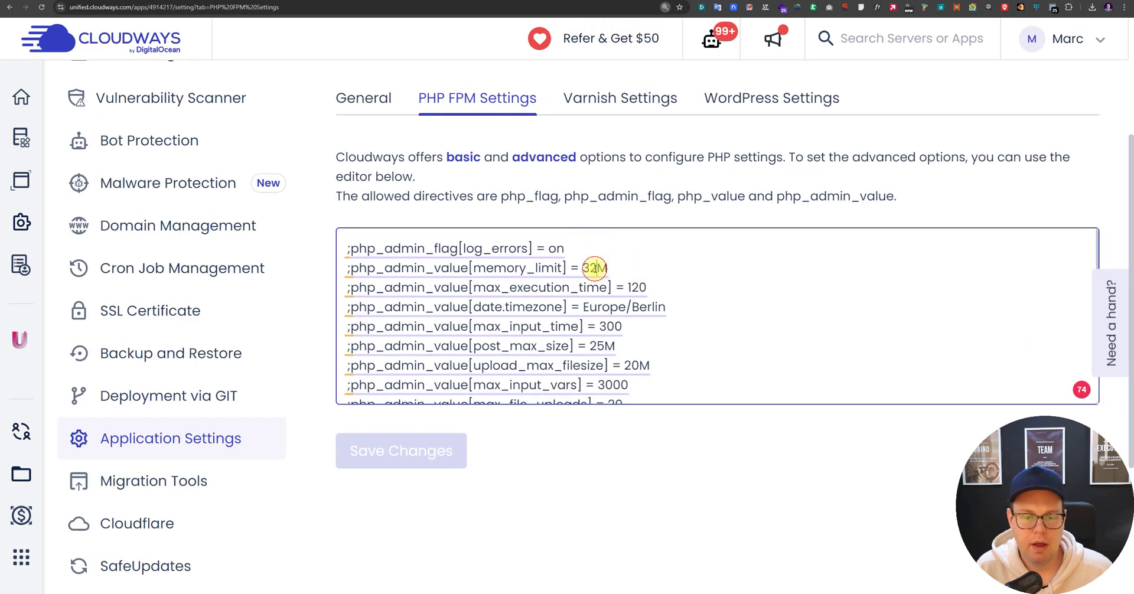
{"action": "left_click_drag", "start_coordinate": [595, 268], "coordinate": [586, 268]}
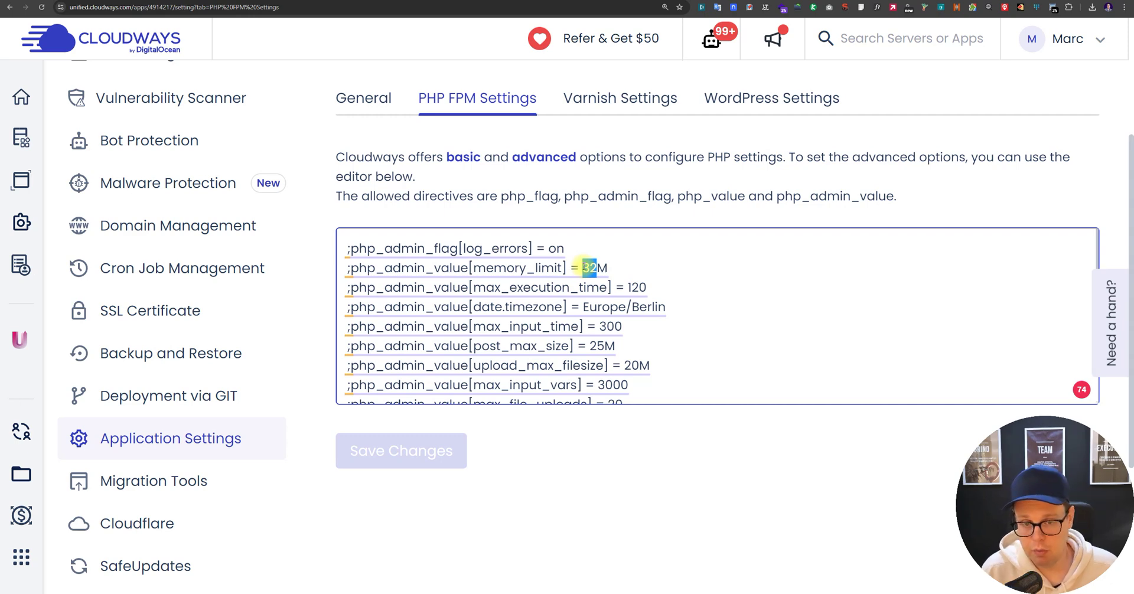
{"action": "type", "text": "2000"}
{"action": "left_click_drag", "start_coordinate": [611, 268], "coordinate": [592, 269]}
{"action": "left_click", "coordinate": [590, 268]}
{"action": "key", "text": "BackSpace"}
{"action": "type", "text": "5"}
{"action": "key", "text": "Delete"}
Step: Check that memory_limit now reads 500M in the editor
{"action": "left_click_drag", "start_coordinate": [626, 271], "coordinate": [590, 269]}
{"action": "left_click", "coordinate": [637, 268]}
{"action": "left_click", "coordinate": [583, 269]}
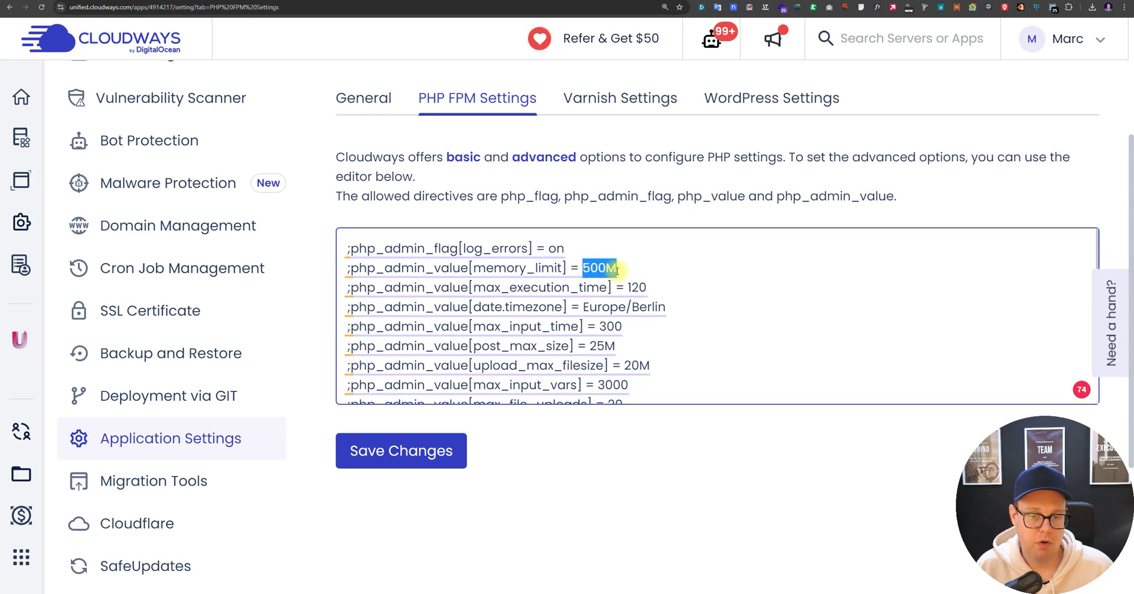
{"action": "left_click", "coordinate": [617, 270]}
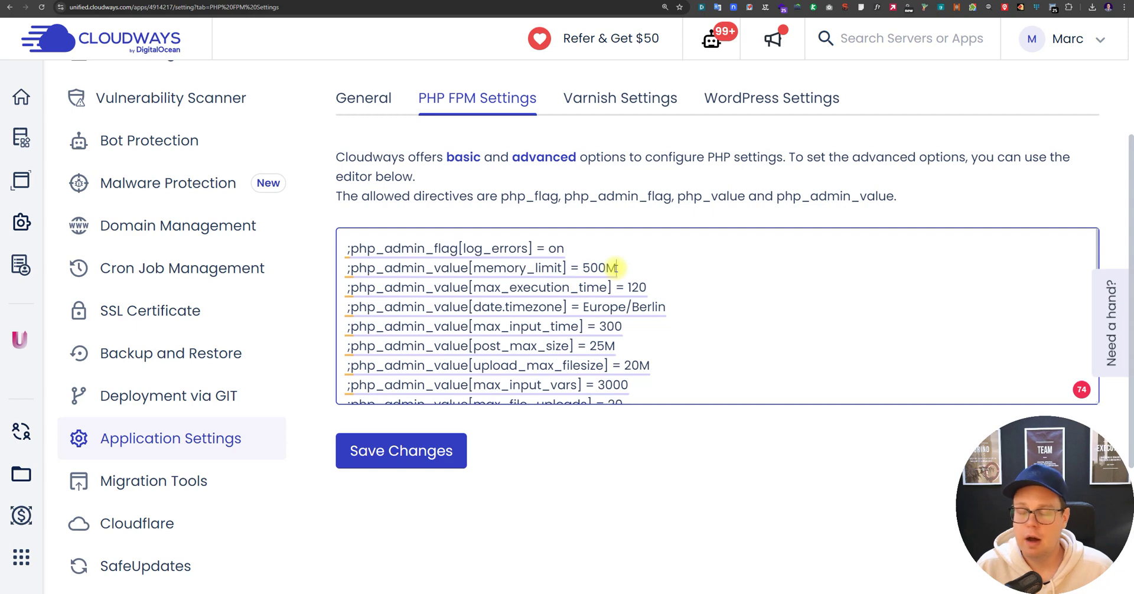
{"action": "left_click_drag", "start_coordinate": [617, 268], "coordinate": [585, 269]}
{"action": "left_click", "coordinate": [639, 271]}
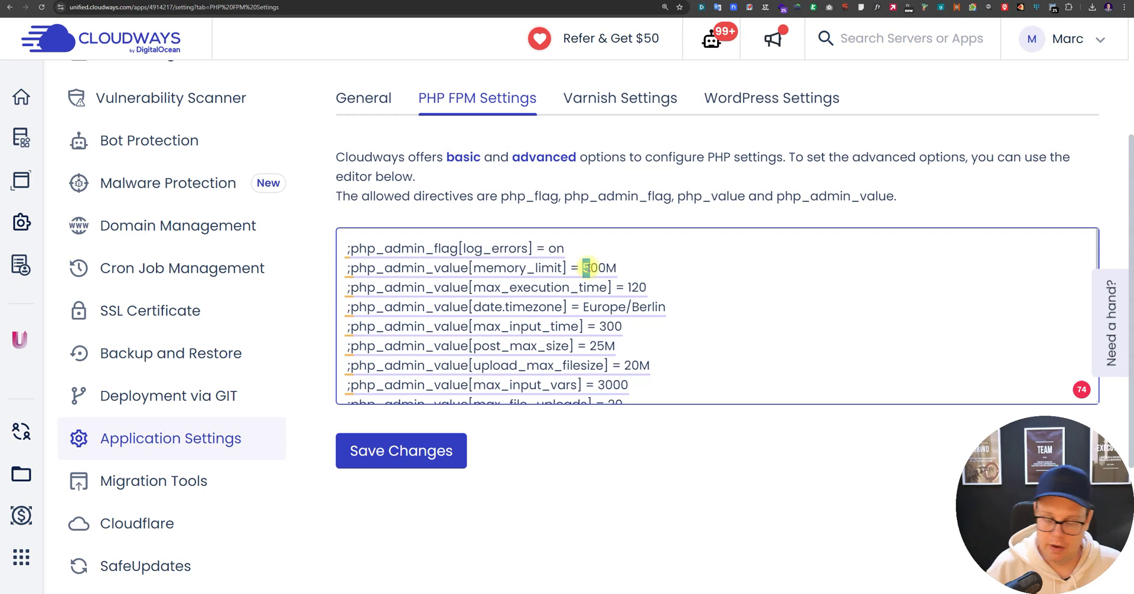
{"action": "left_click_drag", "start_coordinate": [586, 266], "coordinate": [617, 267]}
{"action": "left_click", "coordinate": [620, 266]}
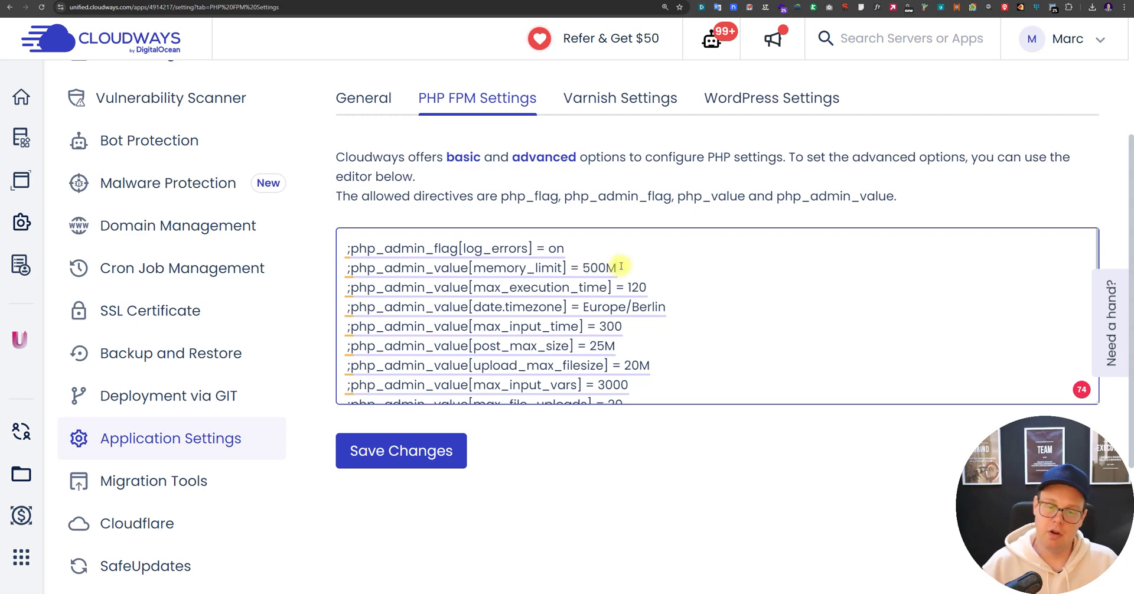
{"action": "left_click_drag", "start_coordinate": [583, 267], "coordinate": [614, 268]}
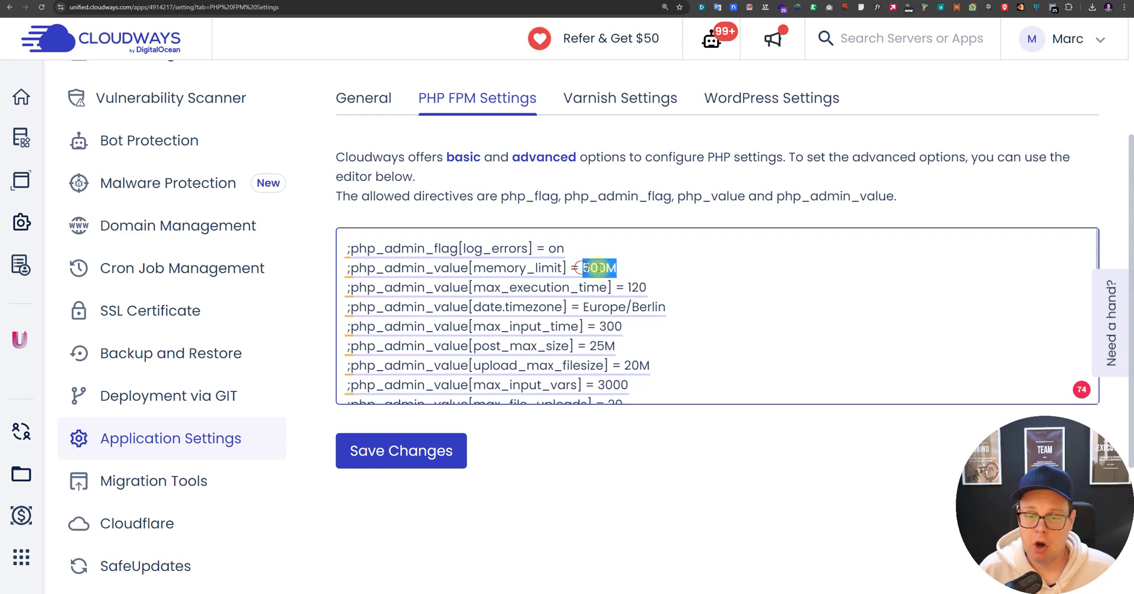
{"action": "left_click", "coordinate": [617, 269]}
Step: Change upload_max_filesize from 20M to 500M
{"action": "scroll", "coordinate": [638, 276], "scroll_direction": "down", "scroll_amount": 1}
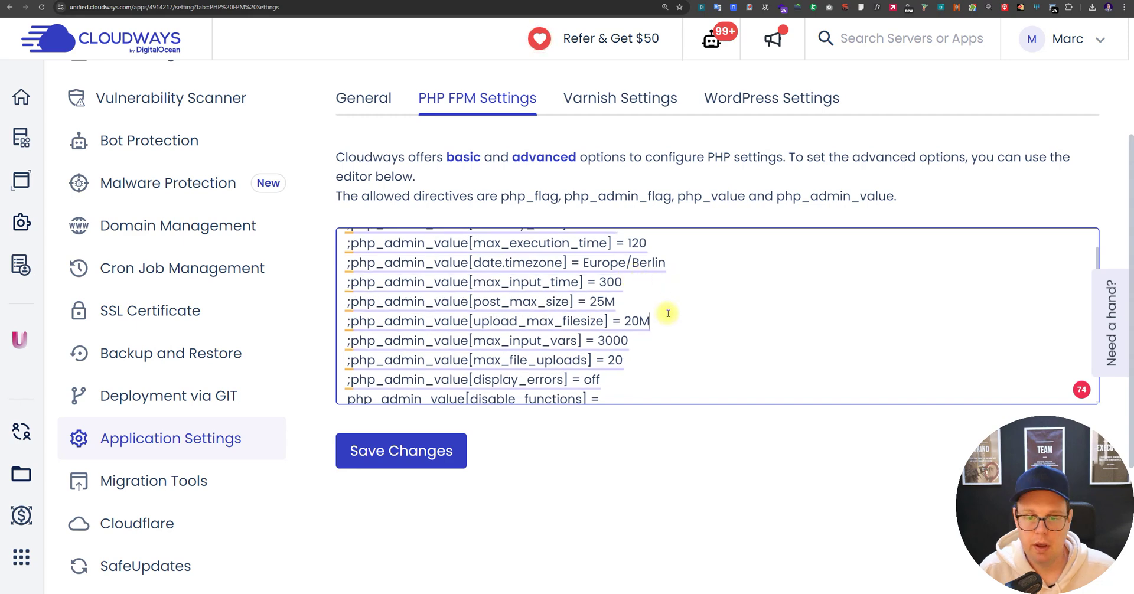
{"action": "left_click", "coordinate": [630, 321]}
{"action": "mouse_move", "coordinate": [614, 321]}
{"action": "left_mouse_down"}
{"action": "mouse_move", "coordinate": [664, 325]}
{"action": "mouse_move", "coordinate": [627, 323]}
{"action": "left_mouse_up"}
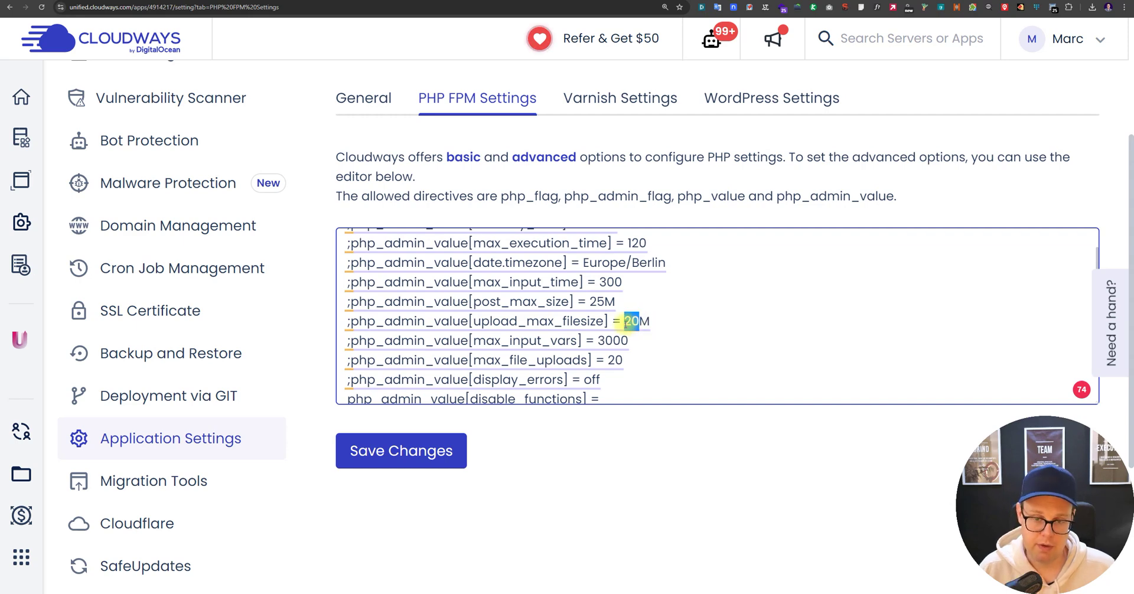
{"action": "left_click", "coordinate": [628, 321]}
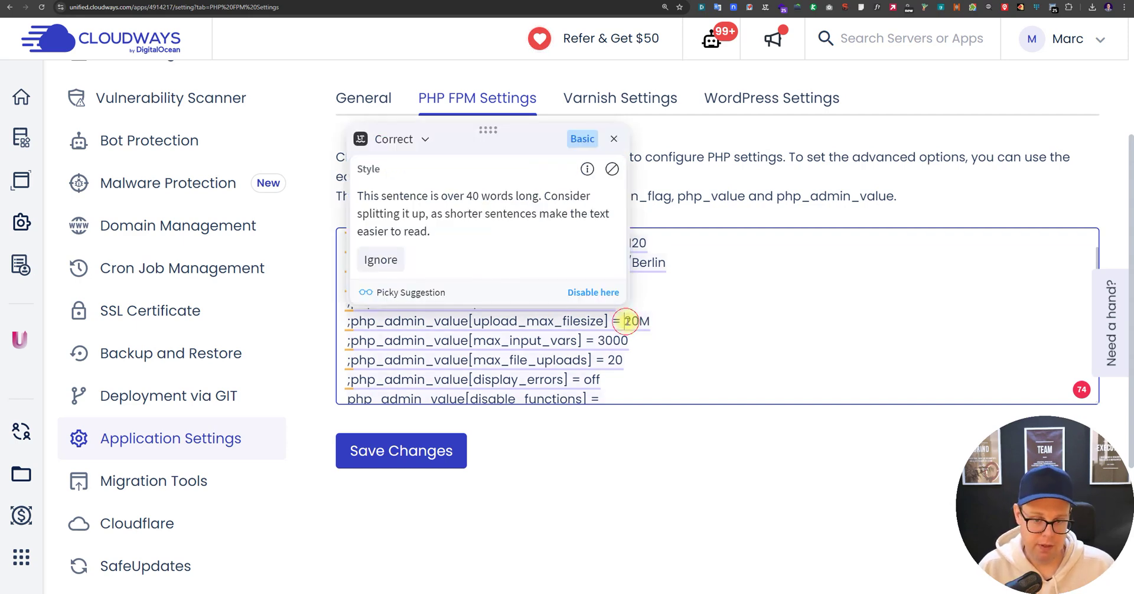
{"action": "left_click_drag", "start_coordinate": [628, 322], "coordinate": [638, 321]}
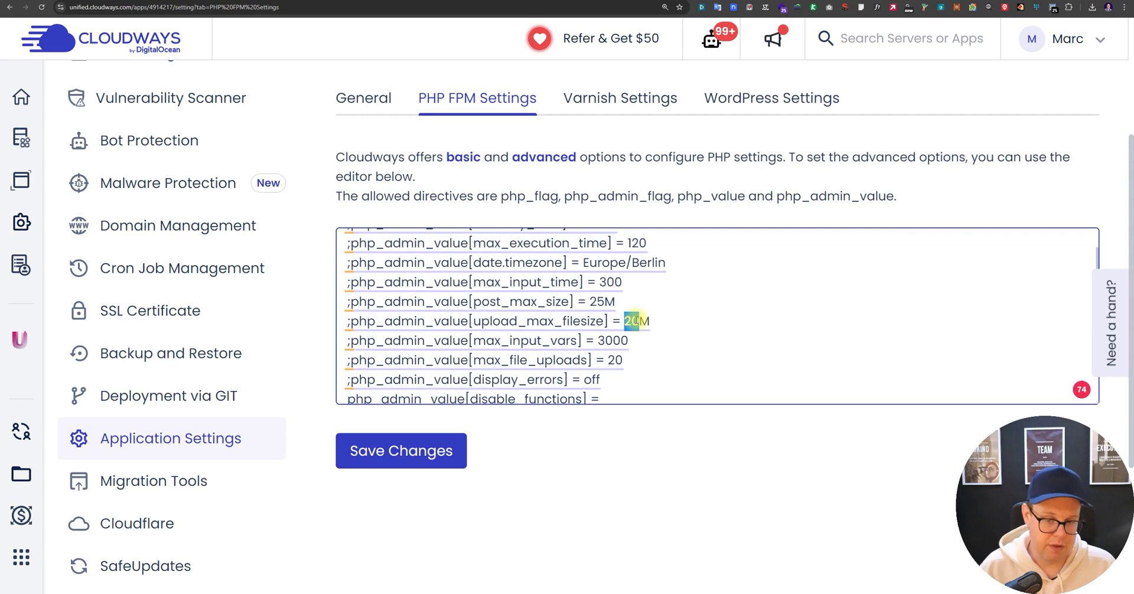
{"action": "left_click", "coordinate": [636, 321]}
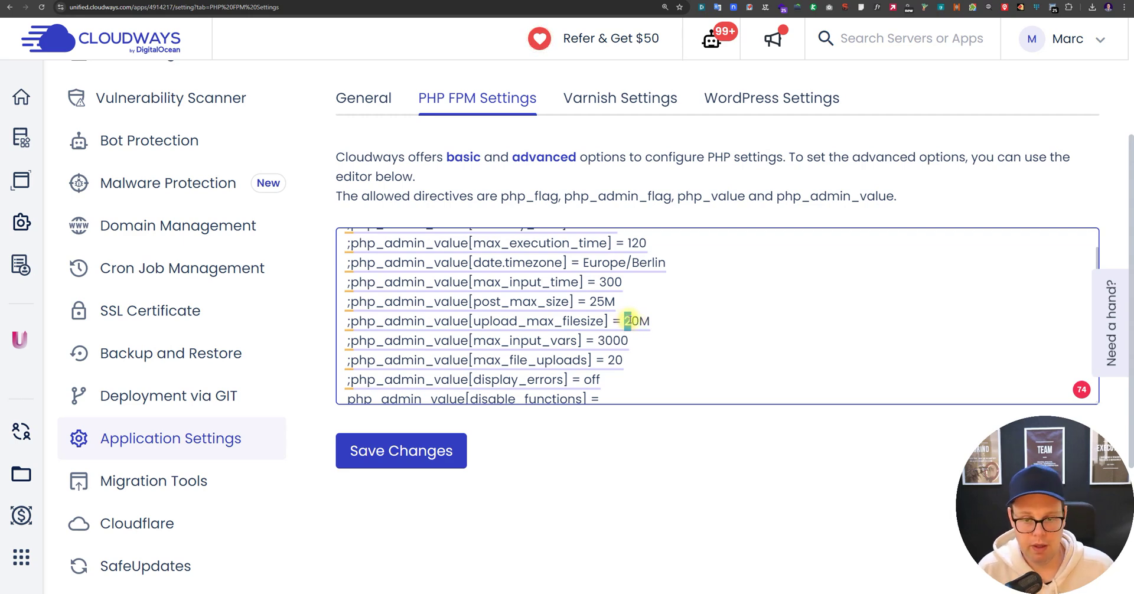
{"action": "type", "text": "1"}
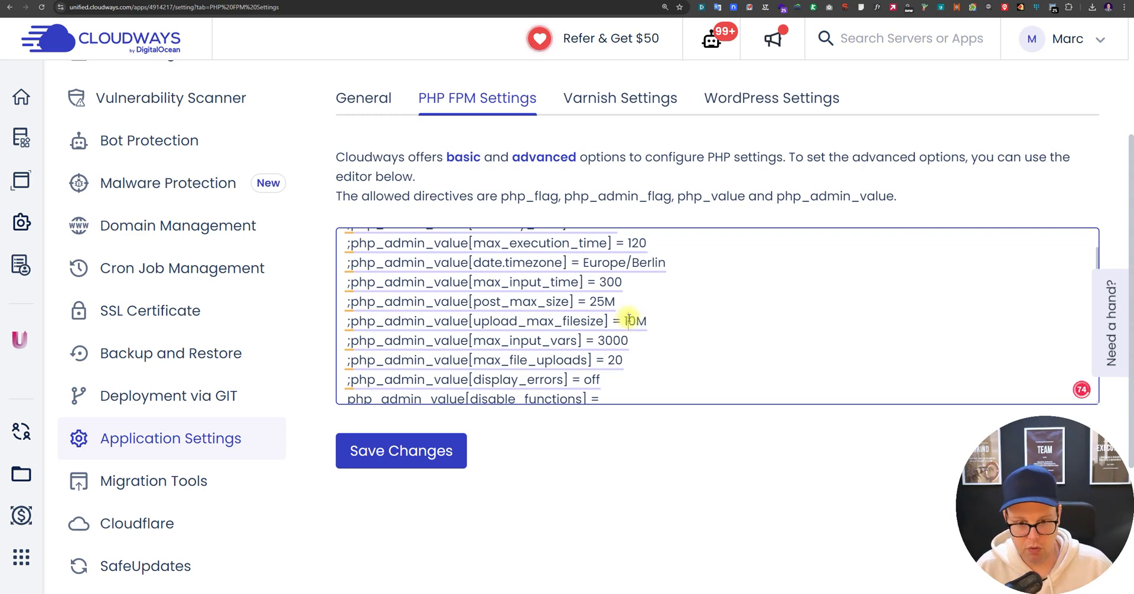
{"action": "key", "text": "shift+Left"}
{"action": "type", "text": "50"}
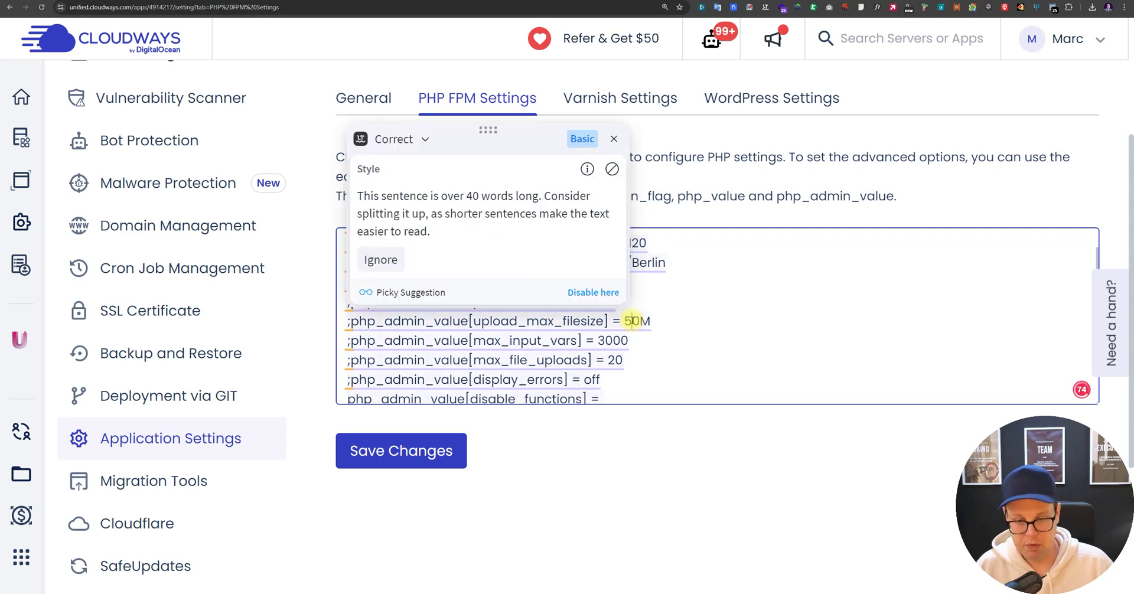
{"action": "double_click", "coordinate": [642, 321]}
{"action": "left_click", "coordinate": [721, 323]}
{"action": "scroll", "coordinate": [719, 322], "scroll_direction": "down", "scroll_amount": 2}
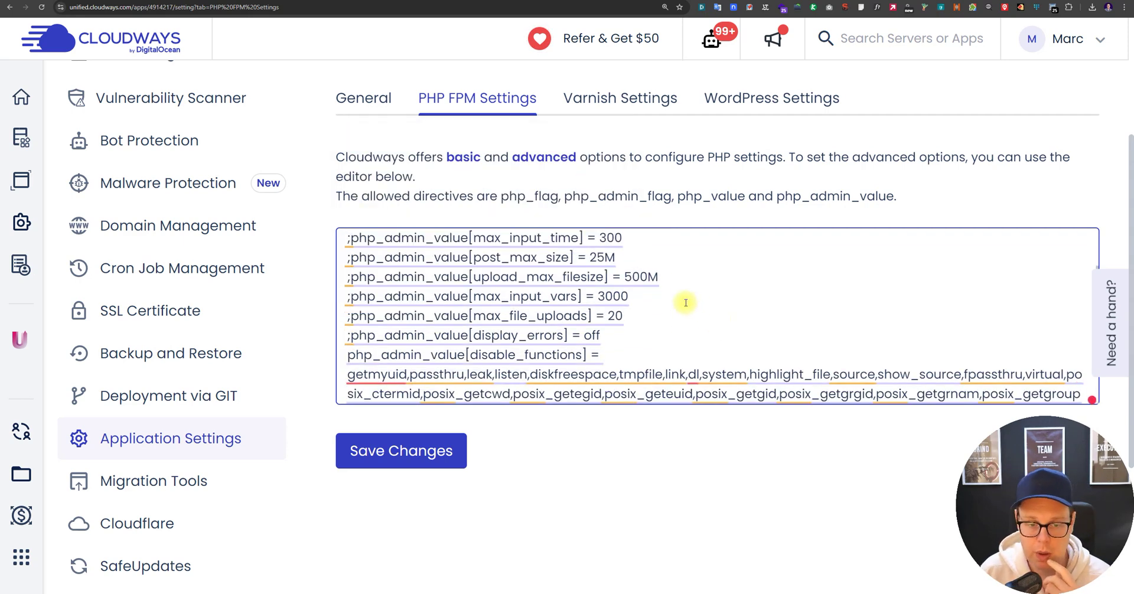
Step: Go through Varnish to the WordPress settings and scroll past XMLRPC Access to Cron Optimizer
{"action": "left_click", "coordinate": [661, 99]}
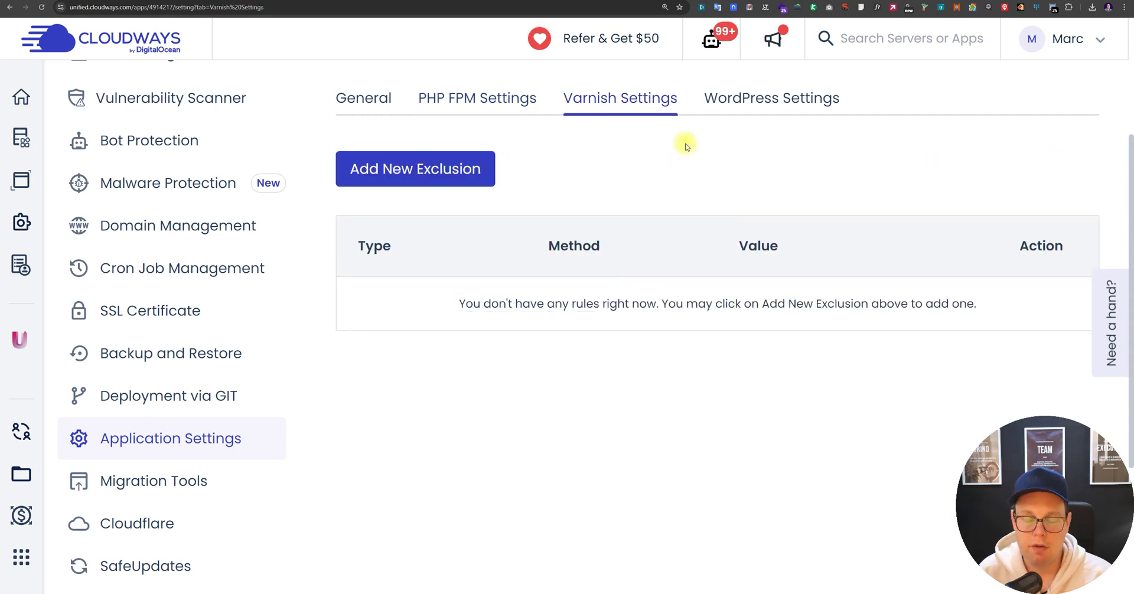
{"action": "left_click", "coordinate": [744, 98]}
{"action": "scroll", "coordinate": [716, 169], "scroll_direction": "down", "scroll_amount": 1}
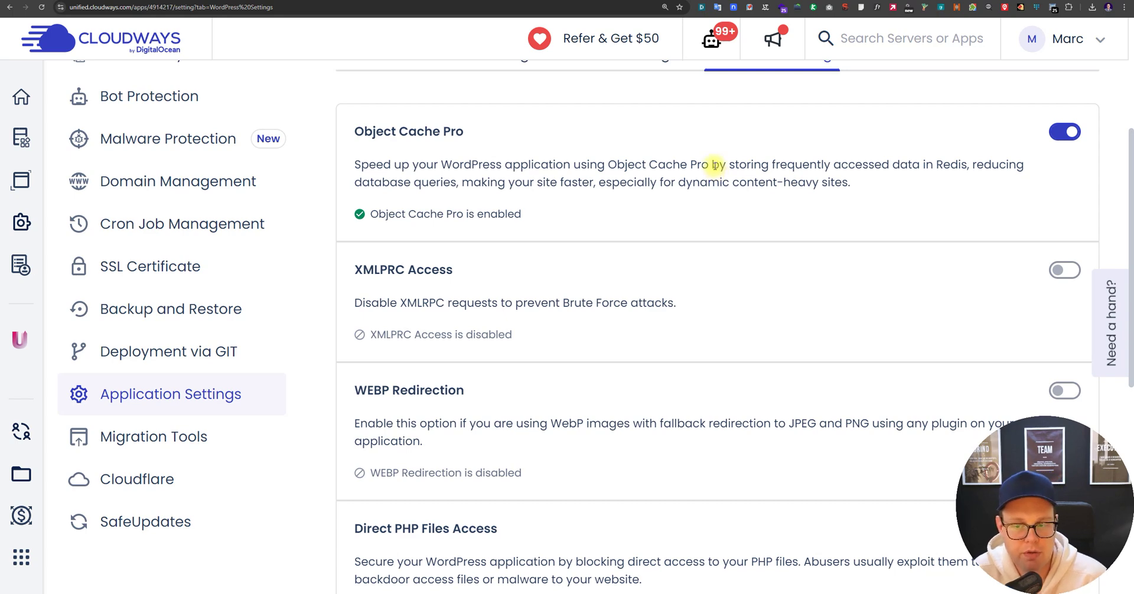
{"action": "left_click_drag", "start_coordinate": [344, 261], "coordinate": [694, 304]}
{"action": "left_click", "coordinate": [700, 296]}
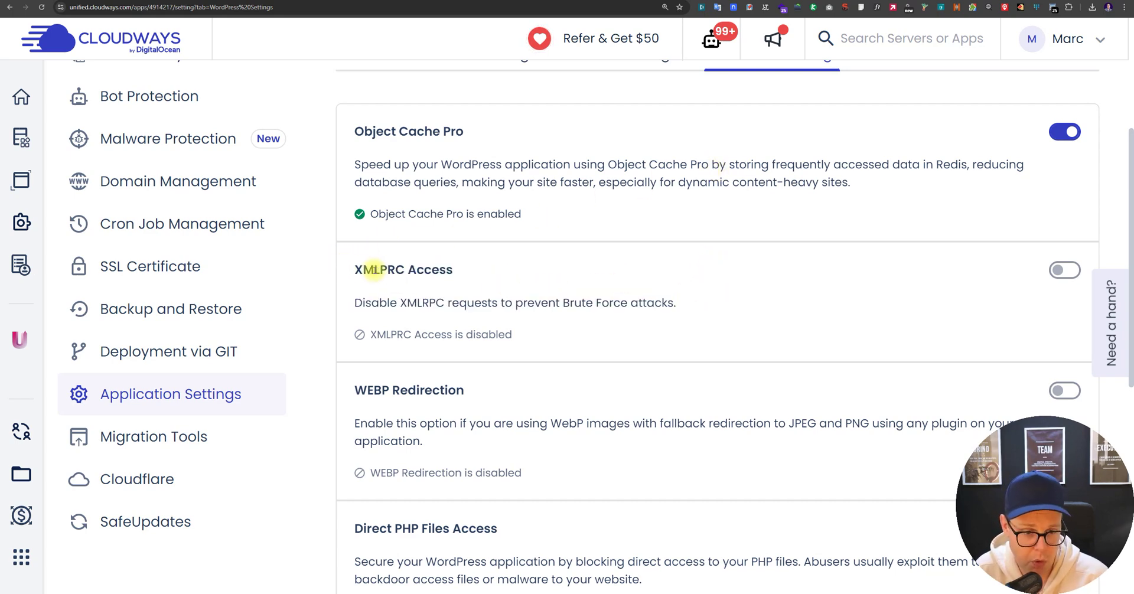
{"action": "left_click_drag", "start_coordinate": [352, 265], "coordinate": [463, 285]}
{"action": "left_click", "coordinate": [538, 287]}
{"action": "scroll", "coordinate": [538, 288], "scroll_direction": "down", "scroll_amount": 1}
{"action": "scroll", "coordinate": [539, 287], "scroll_direction": "down", "scroll_amount": 2}
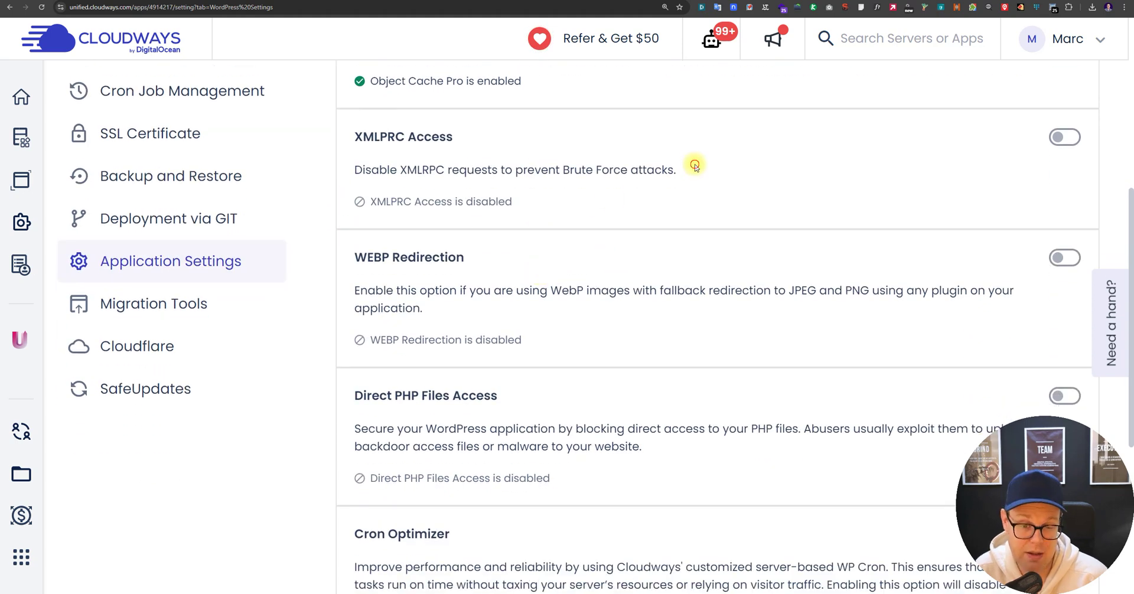
{"action": "left_click_drag", "start_coordinate": [679, 165], "coordinate": [342, 147]}
{"action": "left_click", "coordinate": [512, 213]}
{"action": "scroll", "coordinate": [587, 185], "scroll_direction": "down", "scroll_amount": 5}
{"action": "left_click_drag", "start_coordinate": [336, 266], "coordinate": [612, 349]}
Step: Switch on Cron Optimizer, confirm it, and read its description
{"action": "left_click", "coordinate": [1064, 268]}
{"action": "left_click", "coordinate": [241, 340]}
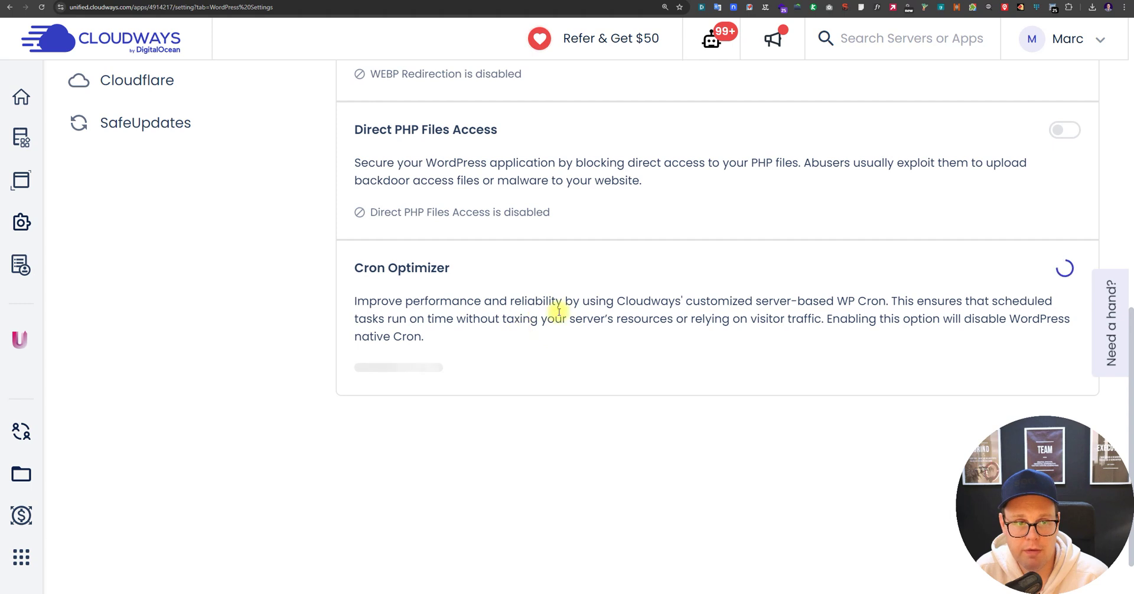
{"action": "left_click_drag", "start_coordinate": [356, 267], "coordinate": [470, 332]}
{"action": "left_click", "coordinate": [479, 335]}
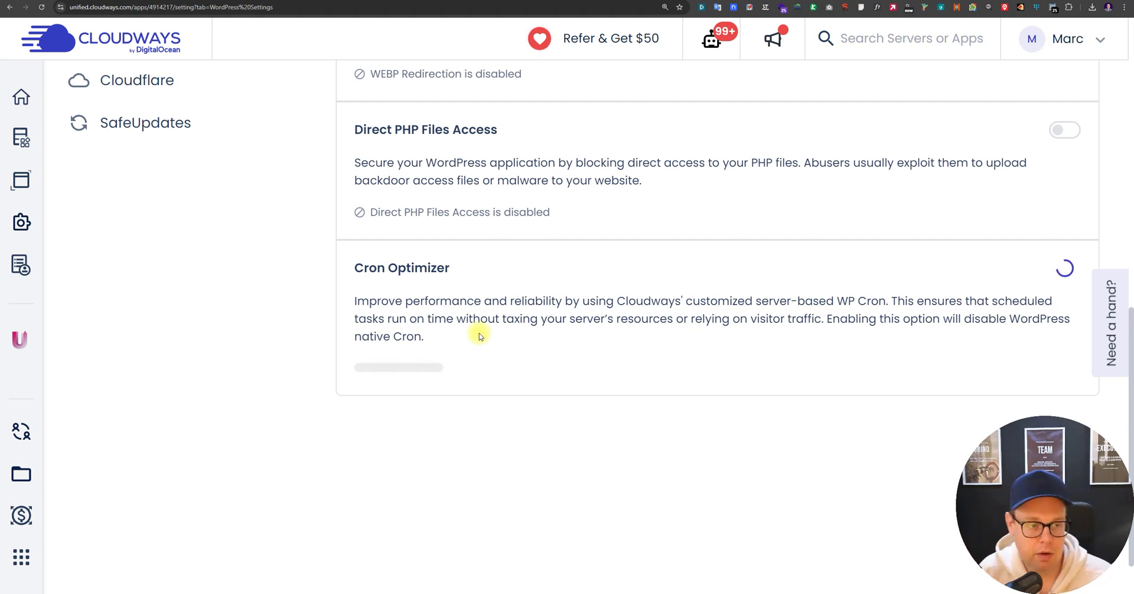
{"action": "left_click_drag", "start_coordinate": [347, 295], "coordinate": [470, 340]}
{"action": "left_click", "coordinate": [469, 340]}
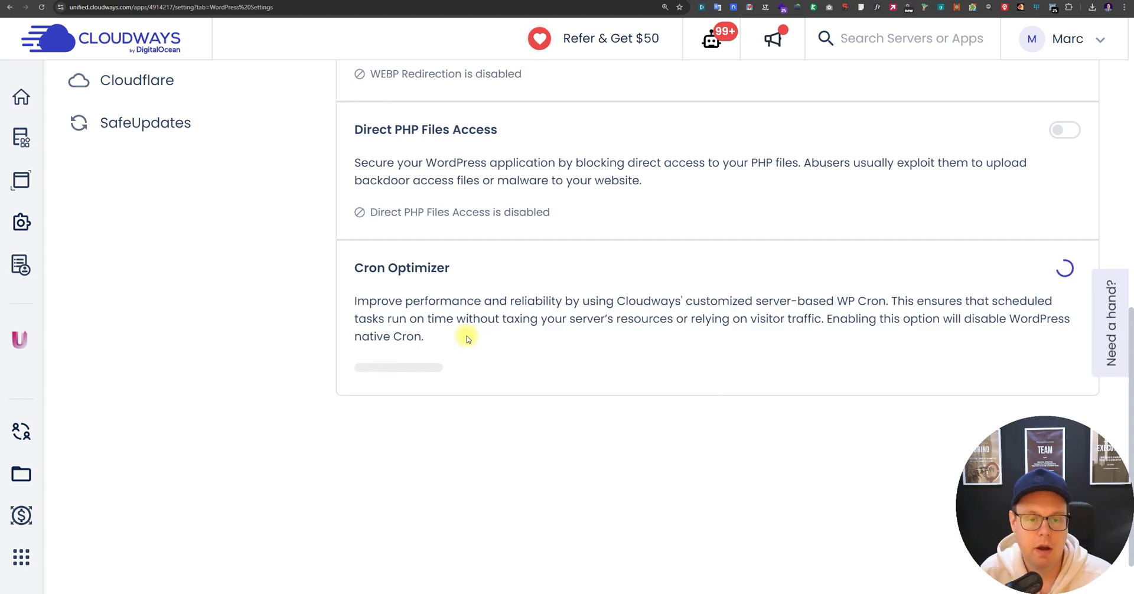
{"action": "scroll", "coordinate": [466, 338], "scroll_direction": "up", "scroll_amount": 5}
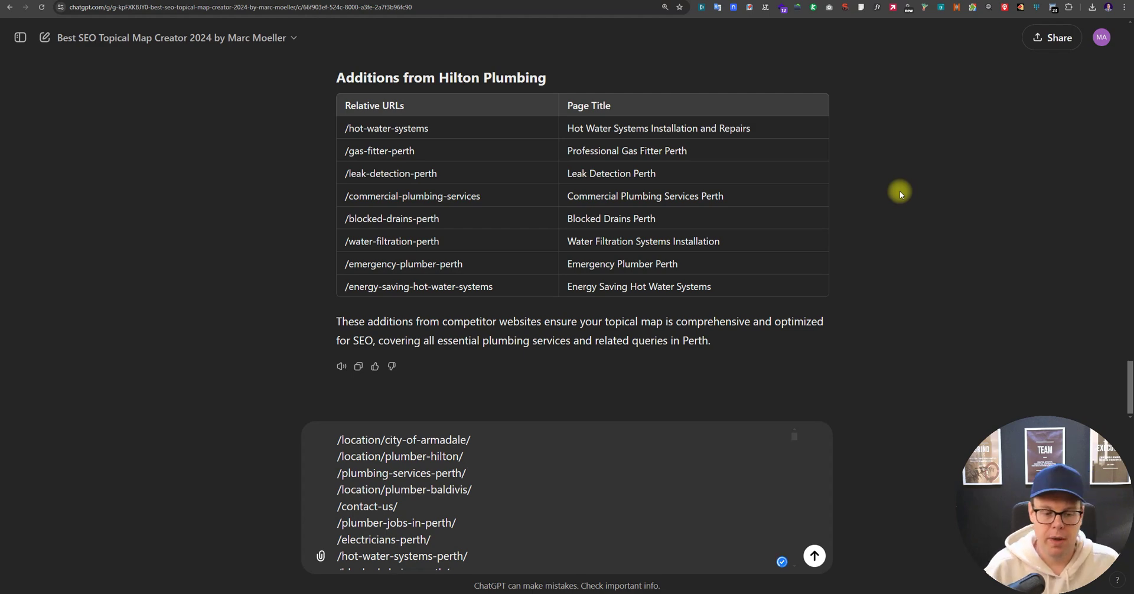
{"action": "scroll", "coordinate": [792, 511], "scroll_direction": "down", "scroll_amount": 5}
{"action": "scroll", "coordinate": [796, 448], "scroll_direction": "up", "scroll_amount": 5}
{"action": "left_click", "coordinate": [426, 456]}
{"action": "left_click_drag", "start_coordinate": [457, 456], "coordinate": [396, 452]}
{"action": "key", "text": "ctrl+a"}
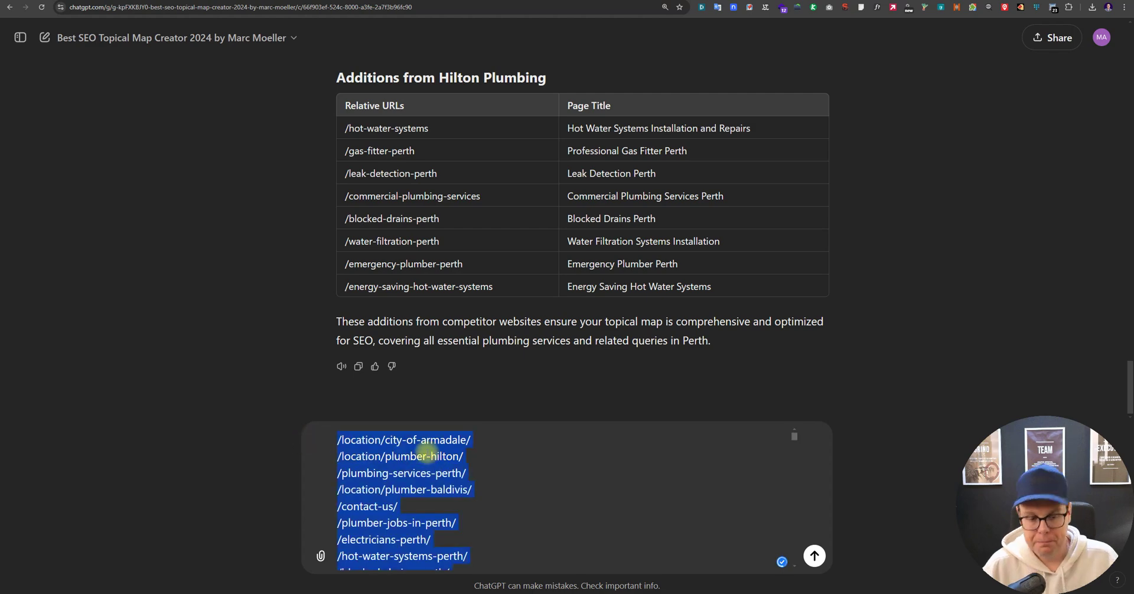
{"action": "key", "text": "BackSpace"}
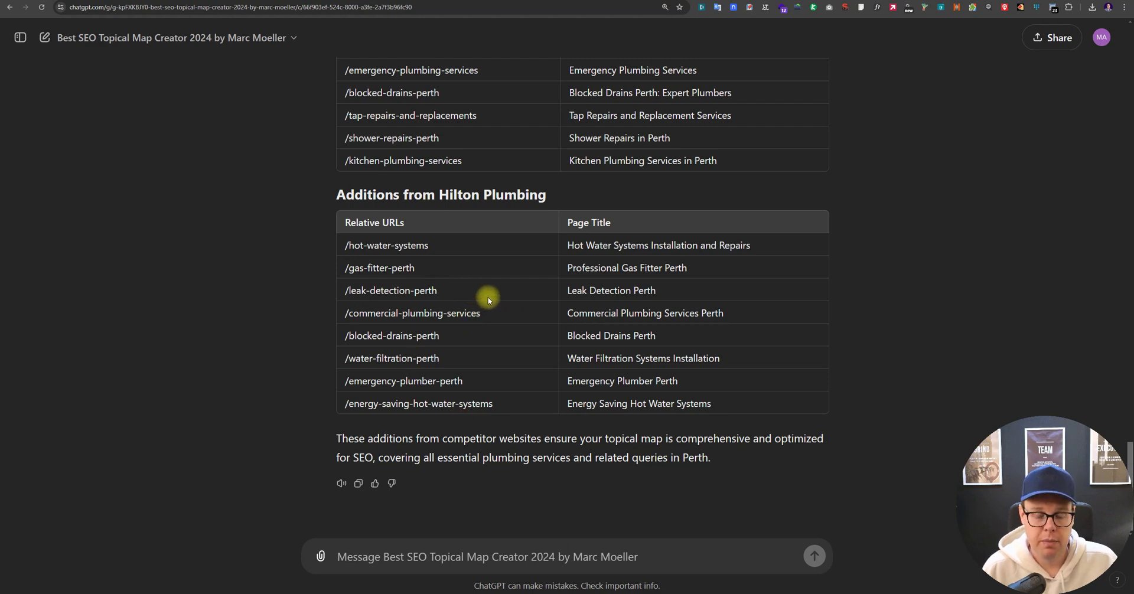
{"action": "scroll", "coordinate": [474, 306], "scroll_direction": "up", "scroll_amount": 15}
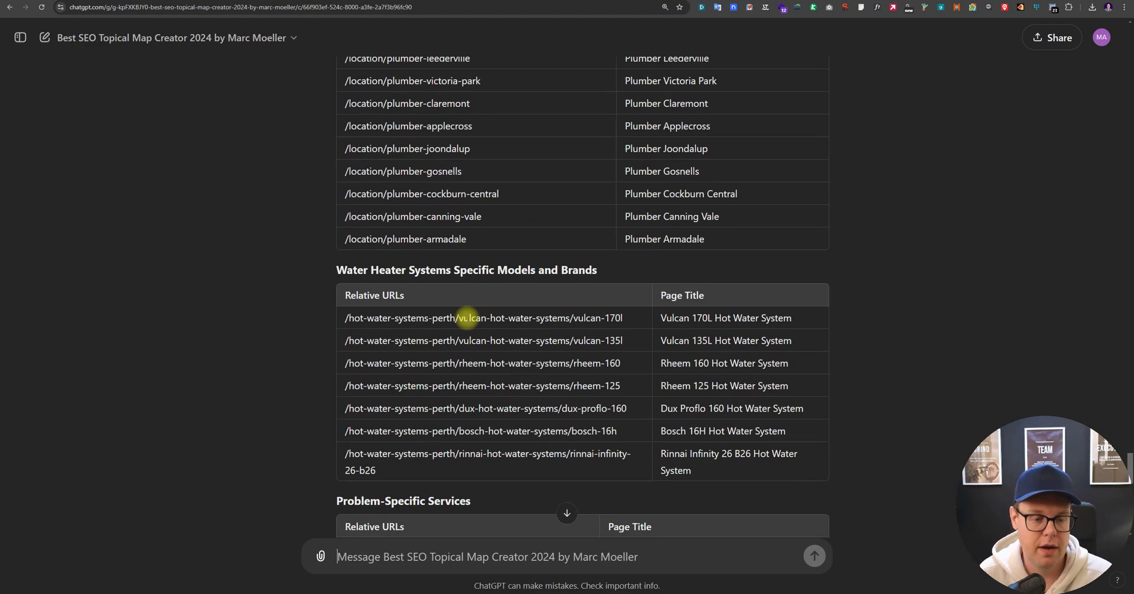
{"action": "scroll", "coordinate": [467, 320], "scroll_direction": "down", "scroll_amount": 10}
{"action": "scroll", "coordinate": [513, 354], "scroll_direction": "down", "scroll_amount": 8}
{"action": "scroll", "coordinate": [584, 349], "scroll_direction": "up", "scroll_amount": 15}
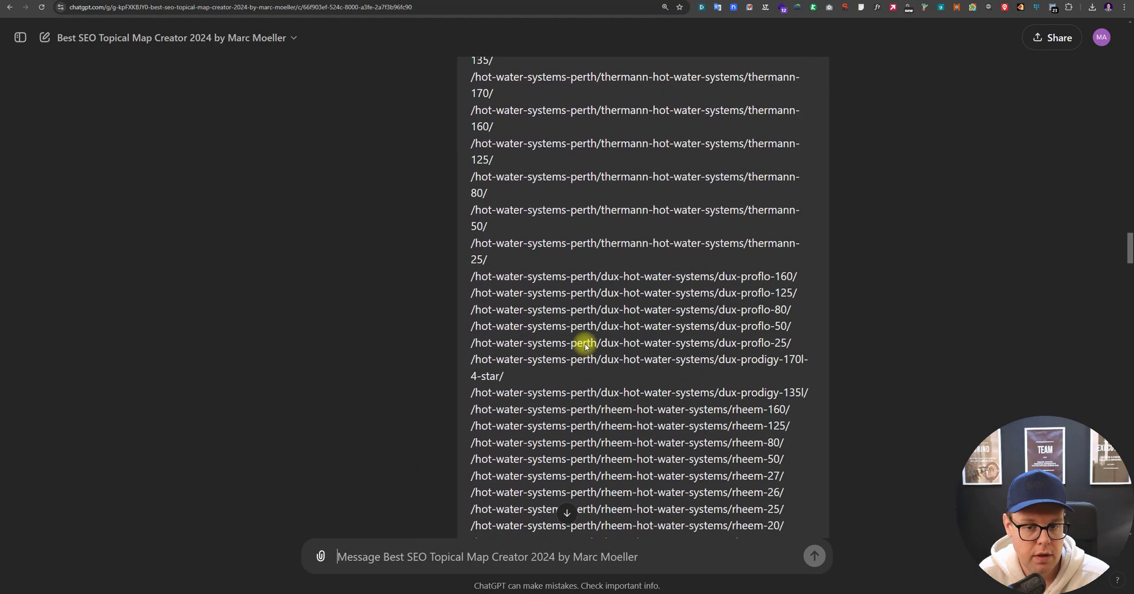
{"action": "scroll", "coordinate": [583, 346], "scroll_direction": "up", "scroll_amount": 1}
{"action": "scroll", "coordinate": [519, 222], "scroll_direction": "down", "scroll_amount": 3}
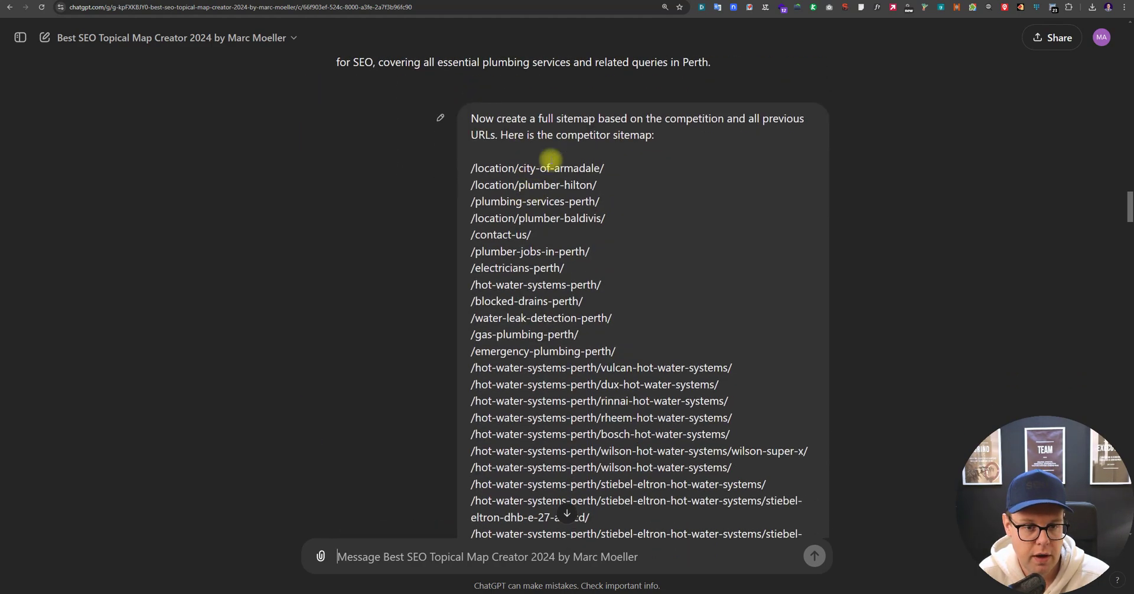
{"action": "left_click_drag", "start_coordinate": [459, 124], "coordinate": [574, 134]}
{"action": "left_click", "coordinate": [587, 134]}
{"action": "triple_click", "coordinate": [701, 134]}
{"action": "left_click", "coordinate": [738, 125]}
{"action": "left_click_drag", "start_coordinate": [748, 118], "coordinate": [769, 130]}
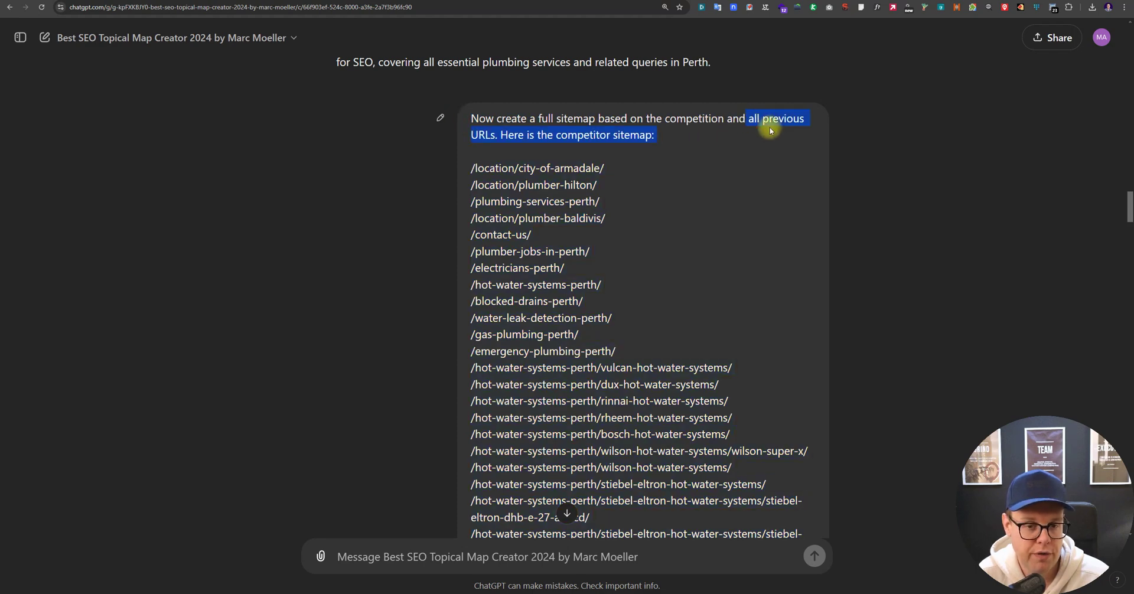
{"action": "left_click", "coordinate": [769, 130]}
{"action": "left_click_drag", "start_coordinate": [1129, 201], "coordinate": [1125, 420]}
{"action": "scroll", "coordinate": [549, 258], "scroll_direction": "down", "scroll_amount": 2}
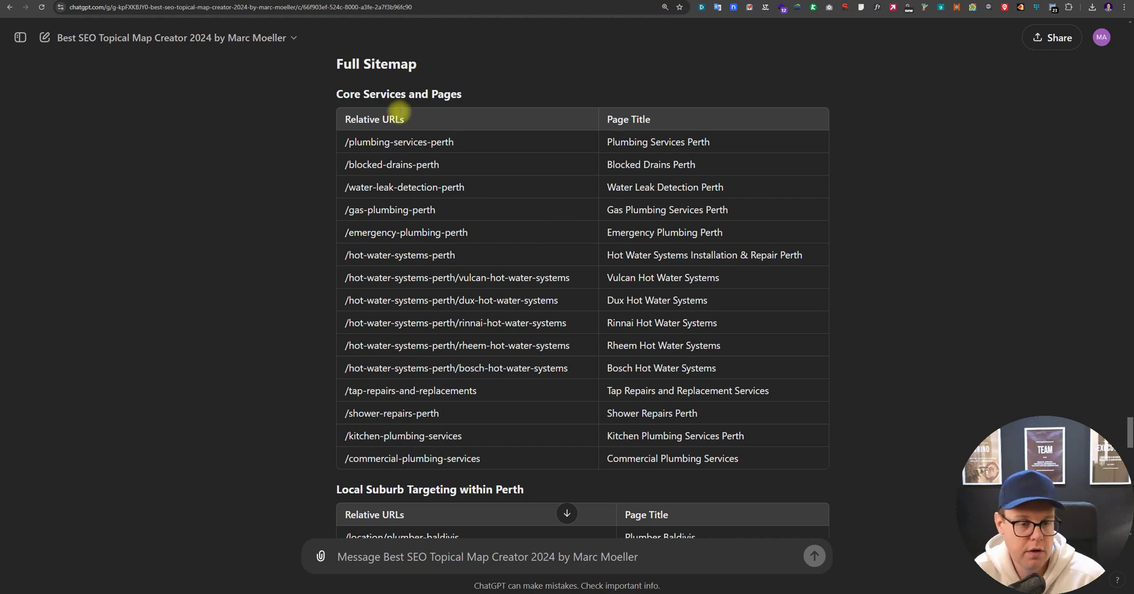
{"action": "left_click_drag", "start_coordinate": [333, 91], "coordinate": [476, 92]}
{"action": "left_click", "coordinate": [481, 95]}
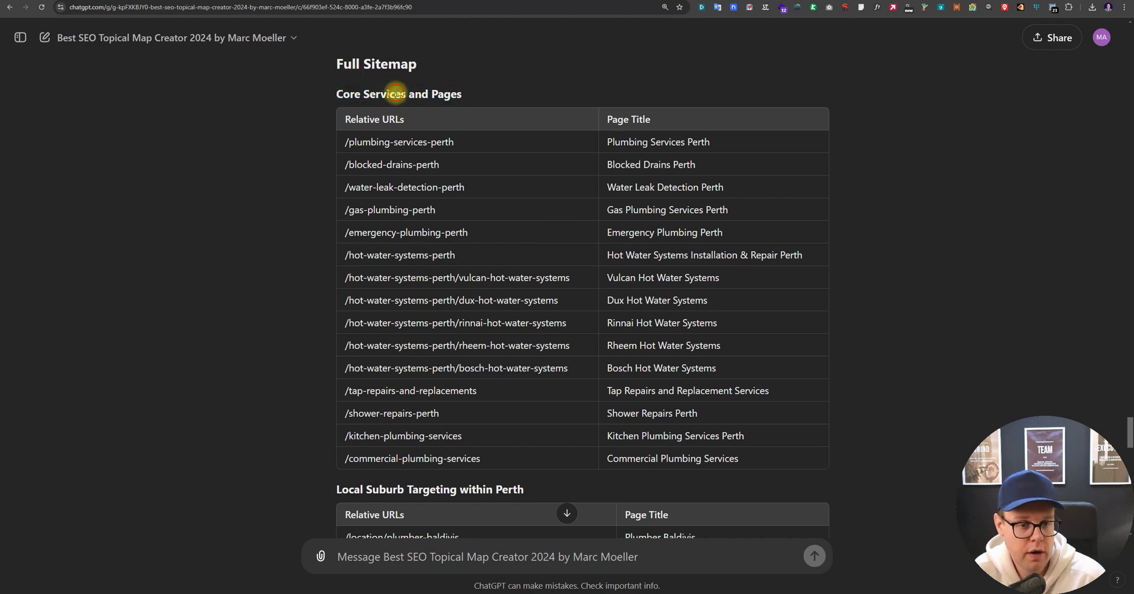
{"action": "triple_click", "coordinate": [392, 94]}
{"action": "left_click", "coordinate": [392, 94]}
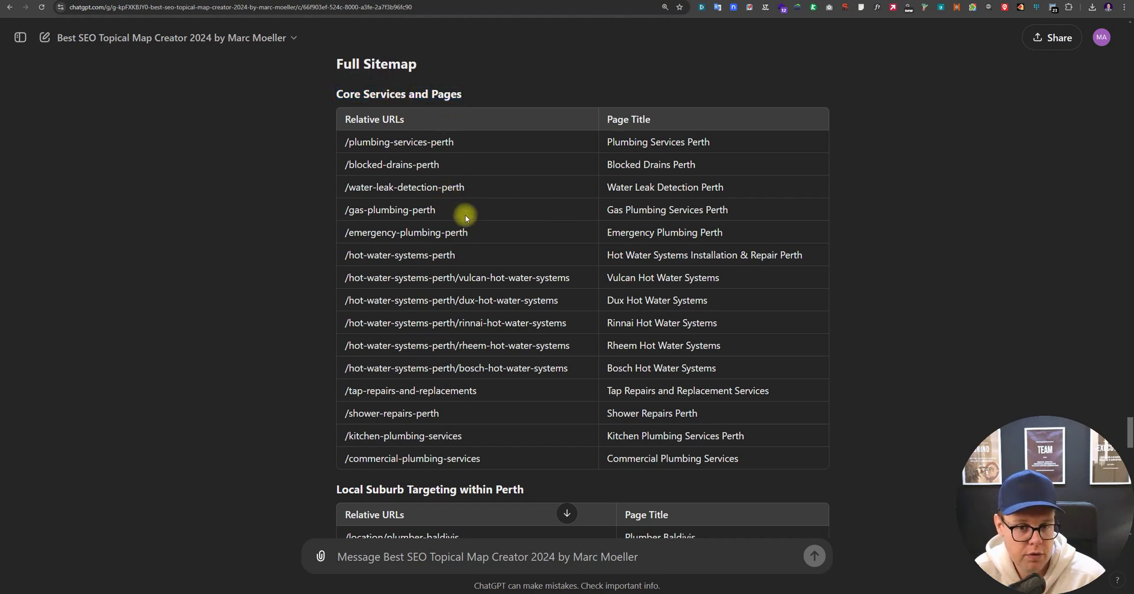
{"action": "left_click_drag", "start_coordinate": [608, 188], "coordinate": [724, 188]}
{"action": "scroll", "coordinate": [563, 296], "scroll_direction": "down", "scroll_amount": 1}
{"action": "scroll", "coordinate": [564, 296], "scroll_direction": "down", "scroll_amount": 2}
{"action": "scroll", "coordinate": [548, 245], "scroll_direction": "down", "scroll_amount": 3}
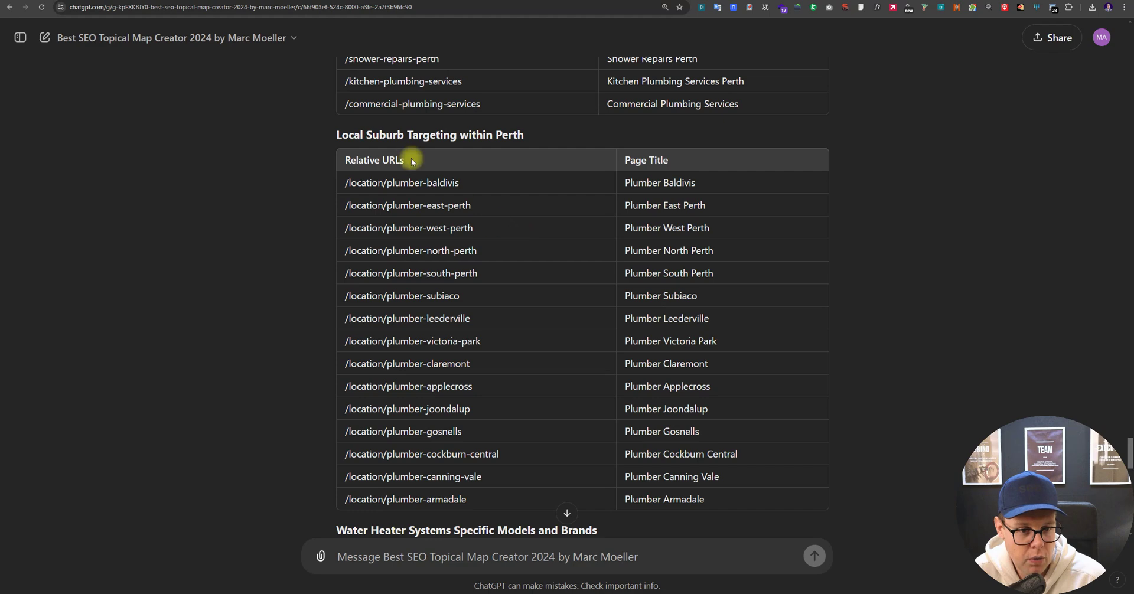
{"action": "left_click_drag", "start_coordinate": [340, 133], "coordinate": [529, 132]}
{"action": "left_click", "coordinate": [561, 140]}
{"action": "scroll", "coordinate": [653, 201], "scroll_direction": "down", "scroll_amount": 2}
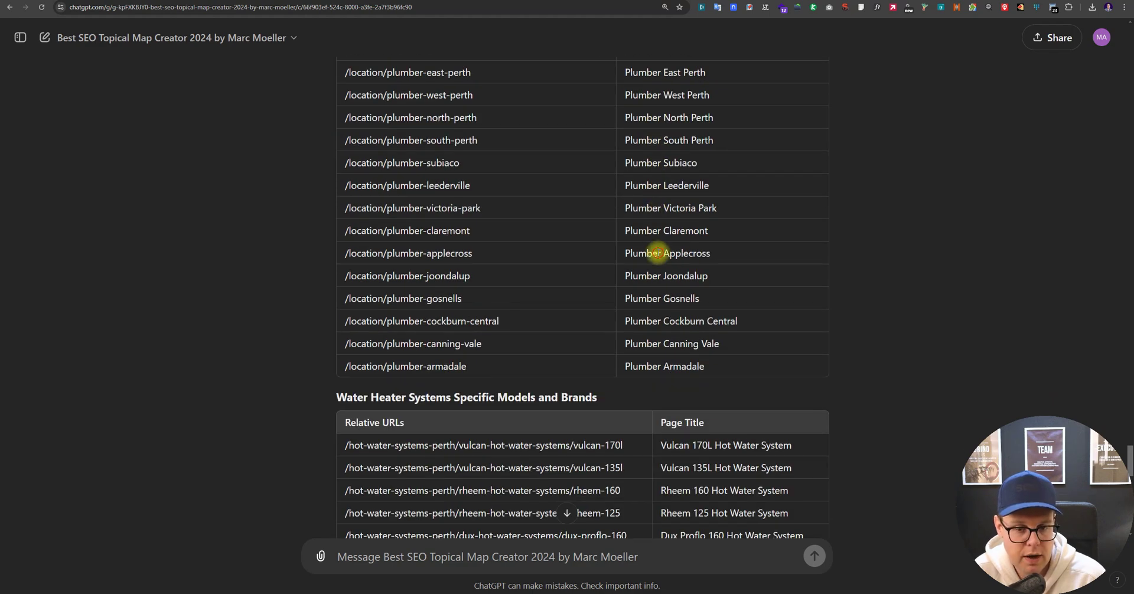
{"action": "triple_click", "coordinate": [658, 253]}
{"action": "left_click", "coordinate": [699, 282]}
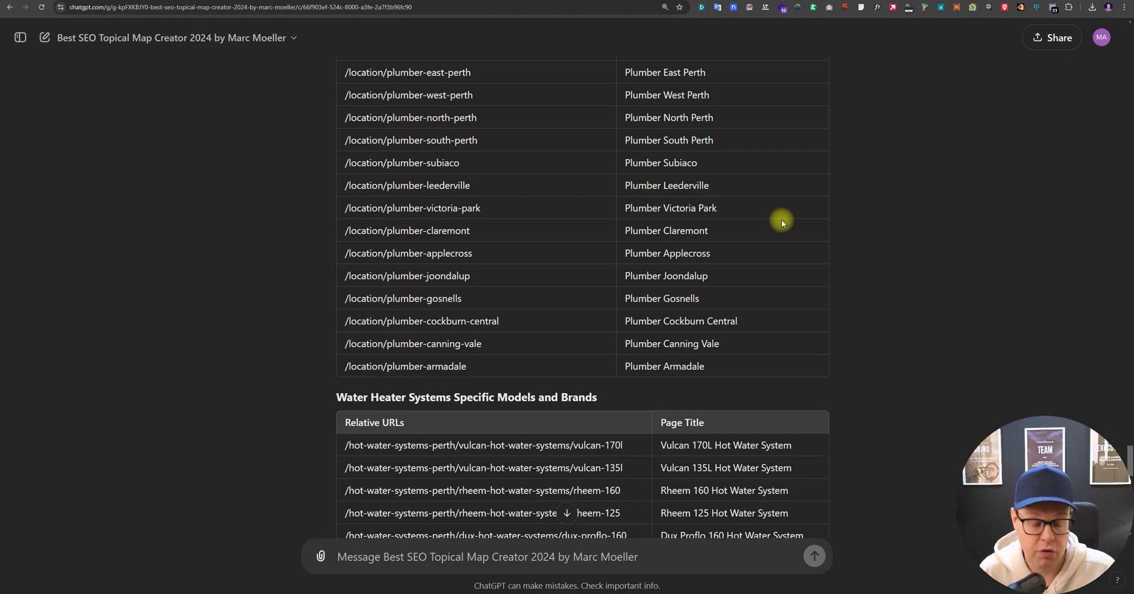
{"action": "scroll", "coordinate": [781, 221], "scroll_direction": "up", "scroll_amount": 3}
{"action": "scroll", "coordinate": [778, 256], "scroll_direction": "down", "scroll_amount": 3}
{"action": "scroll", "coordinate": [778, 257], "scroll_direction": "up", "scroll_amount": 1}
{"action": "left_click_drag", "start_coordinate": [337, 90], "coordinate": [726, 443]}
{"action": "left_click", "coordinate": [727, 447]}
{"action": "scroll", "coordinate": [728, 447], "scroll_direction": "down", "scroll_amount": 5}
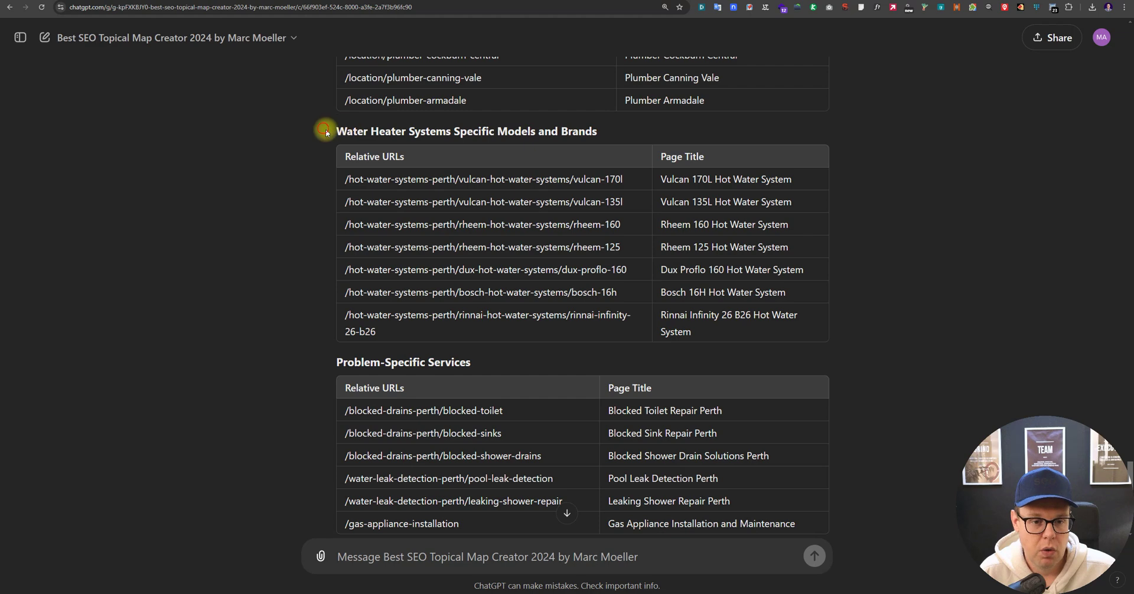
{"action": "left_click_drag", "start_coordinate": [339, 144], "coordinate": [585, 290]}
{"action": "left_click", "coordinate": [585, 290]}
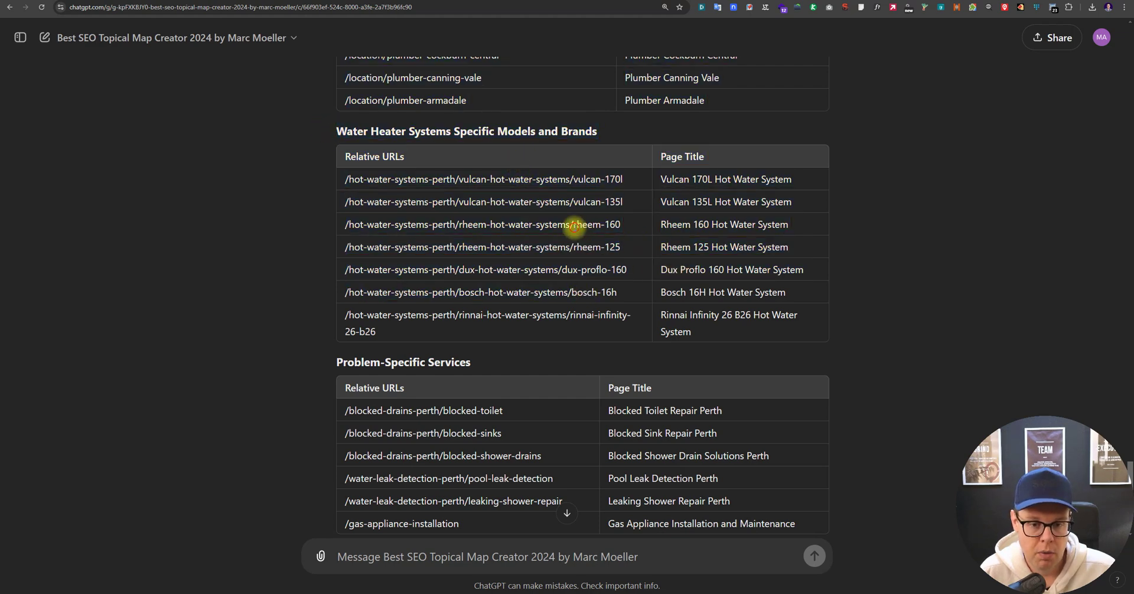
{"action": "left_click_drag", "start_coordinate": [570, 247], "coordinate": [620, 247]}
{"action": "left_click", "coordinate": [603, 247]}
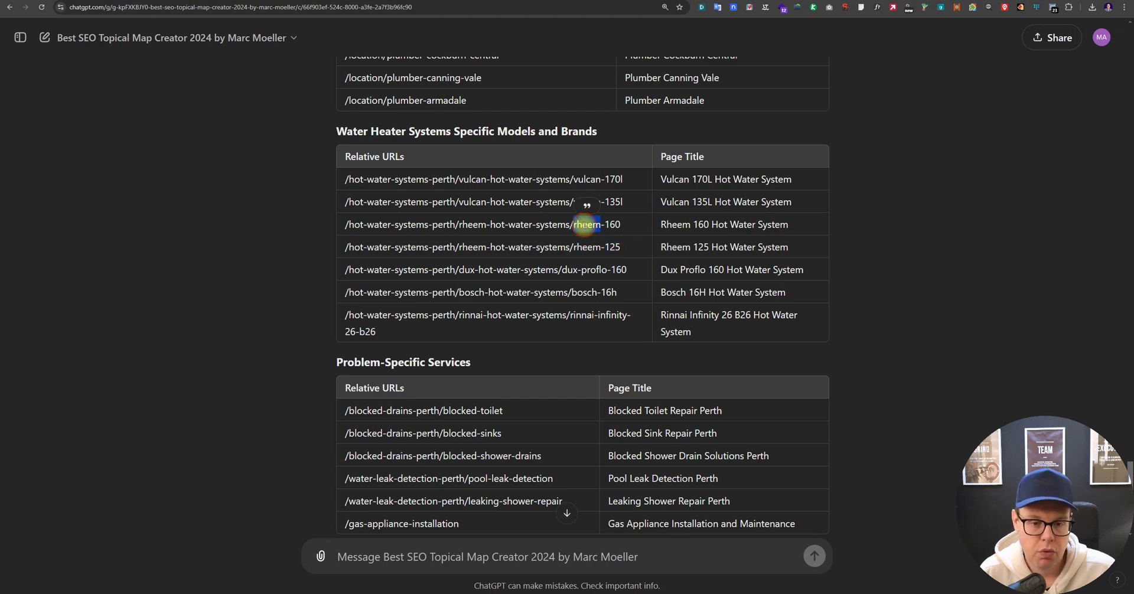
{"action": "left_click_drag", "start_coordinate": [656, 224], "coordinate": [709, 234]}
{"action": "left_click", "coordinate": [663, 265]}
{"action": "left_click_drag", "start_coordinate": [668, 269], "coordinate": [706, 270]}
{"action": "left_click", "coordinate": [705, 270]}
{"action": "left_click_drag", "start_coordinate": [659, 315], "coordinate": [691, 322]}
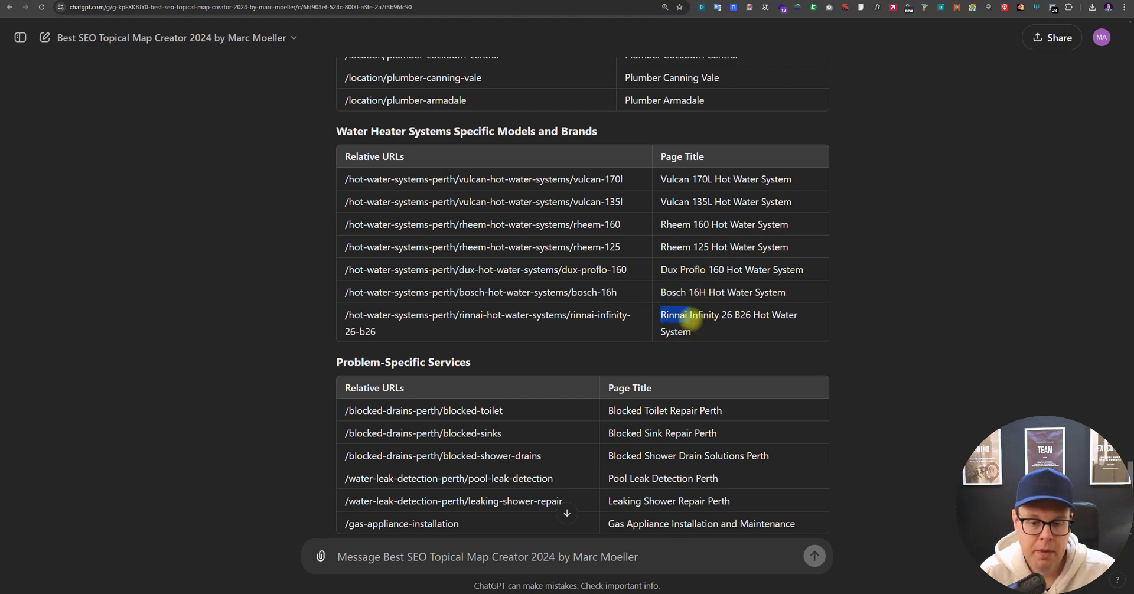
{"action": "left_click", "coordinate": [666, 313]}
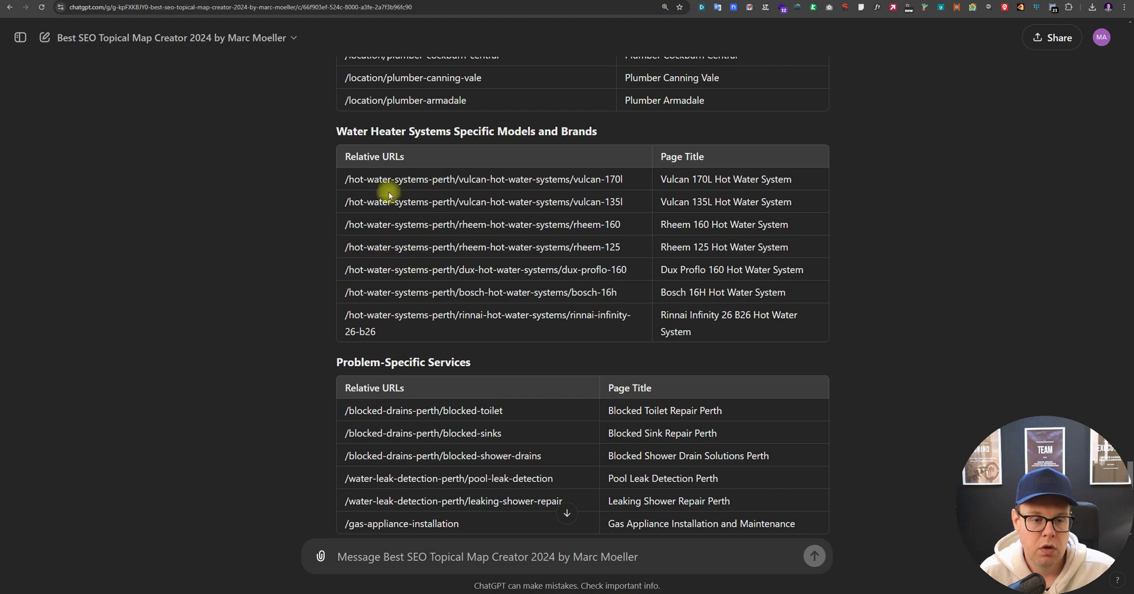
{"action": "left_click_drag", "start_coordinate": [663, 293], "coordinate": [779, 295]}
{"action": "left_click", "coordinate": [791, 298]}
{"action": "triple_click", "coordinate": [727, 314]}
{"action": "left_click", "coordinate": [792, 325]}
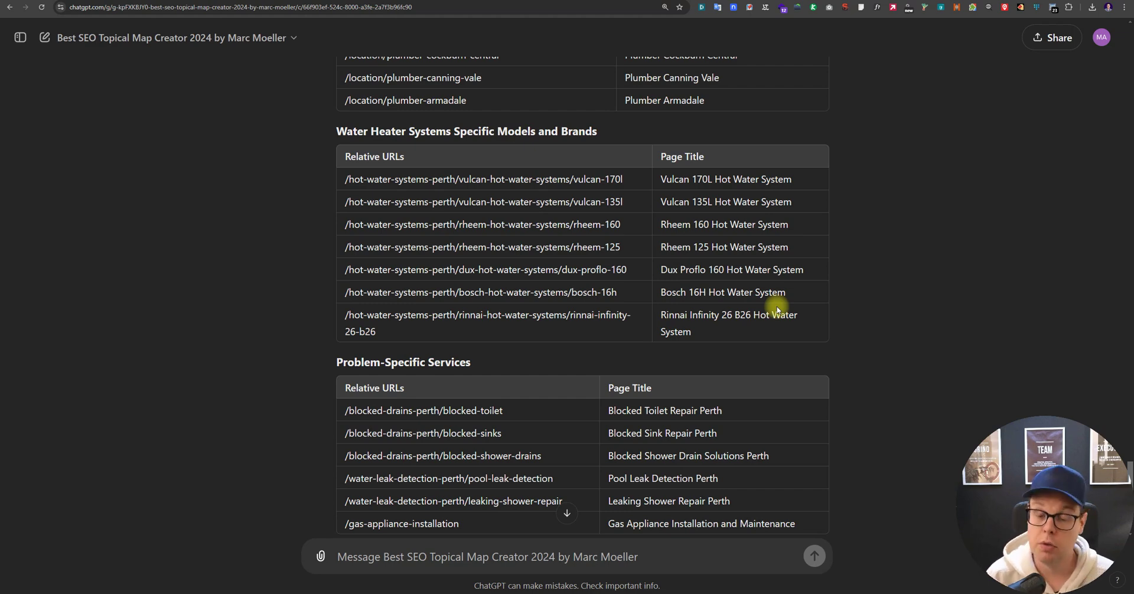
{"action": "scroll", "coordinate": [777, 310], "scroll_direction": "down", "scroll_amount": 4}
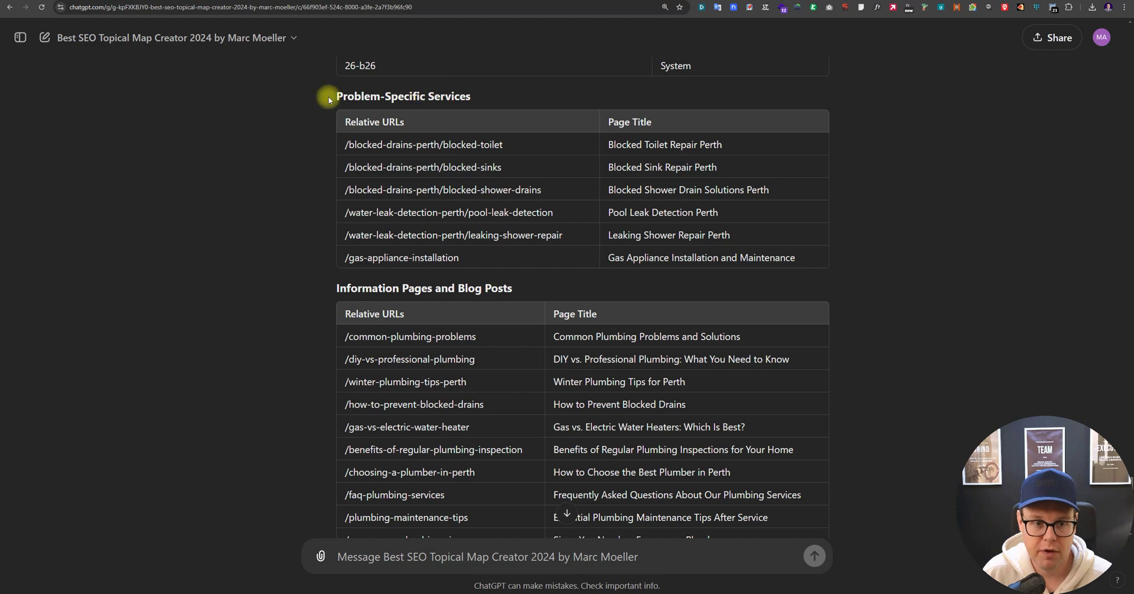
{"action": "left_click_drag", "start_coordinate": [331, 96], "coordinate": [493, 98]}
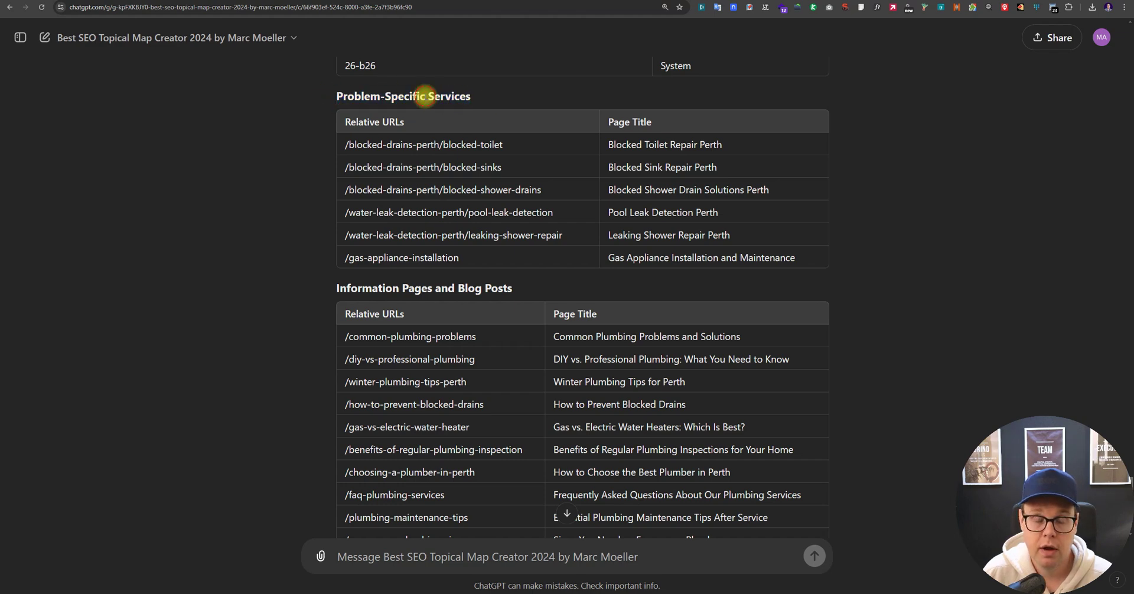
{"action": "left_click", "coordinate": [424, 96]}
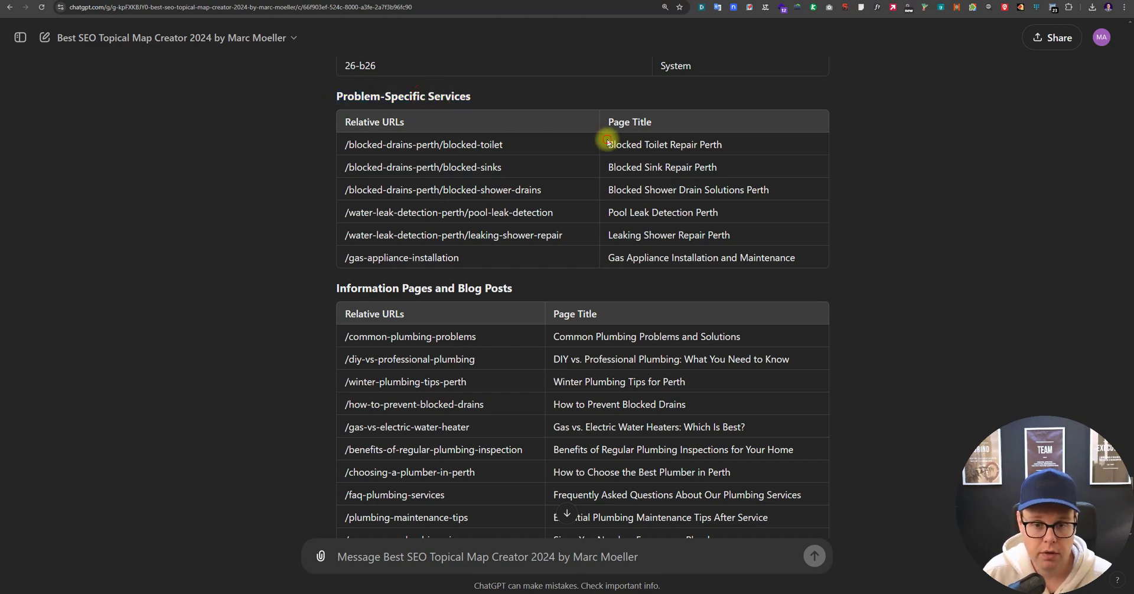
{"action": "left_click_drag", "start_coordinate": [608, 144], "coordinate": [688, 145]}
{"action": "left_click", "coordinate": [734, 147]}
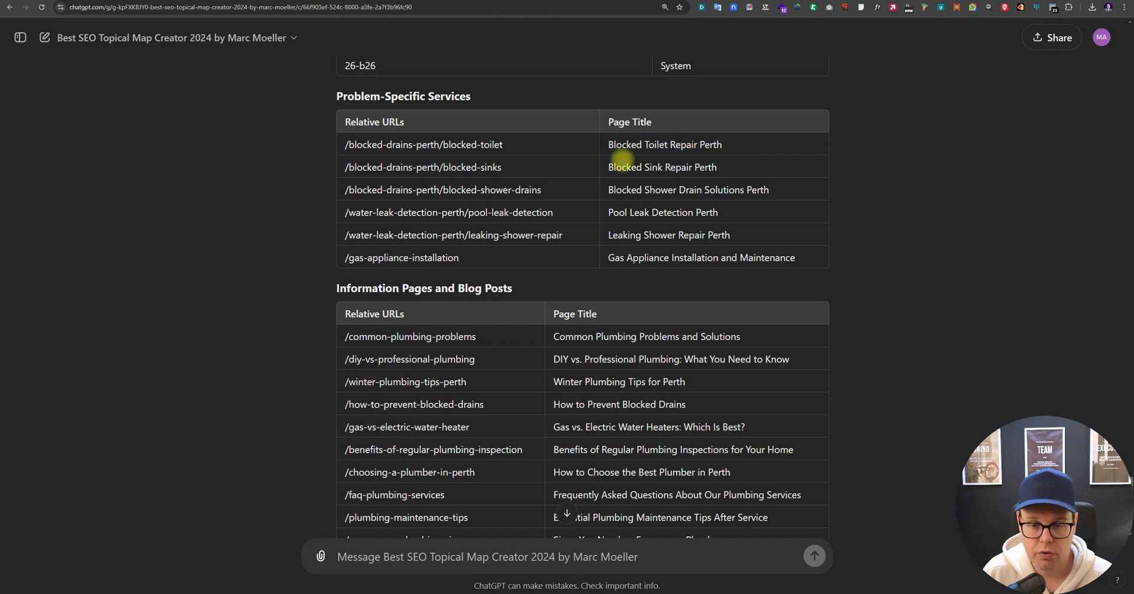
{"action": "left_click_drag", "start_coordinate": [608, 168], "coordinate": [719, 173]}
{"action": "left_click", "coordinate": [719, 174]}
{"action": "triple_click", "coordinate": [649, 211]}
{"action": "scroll", "coordinate": [688, 258], "scroll_direction": "down", "scroll_amount": 1}
{"action": "scroll", "coordinate": [688, 258], "scroll_direction": "down", "scroll_amount": 4}
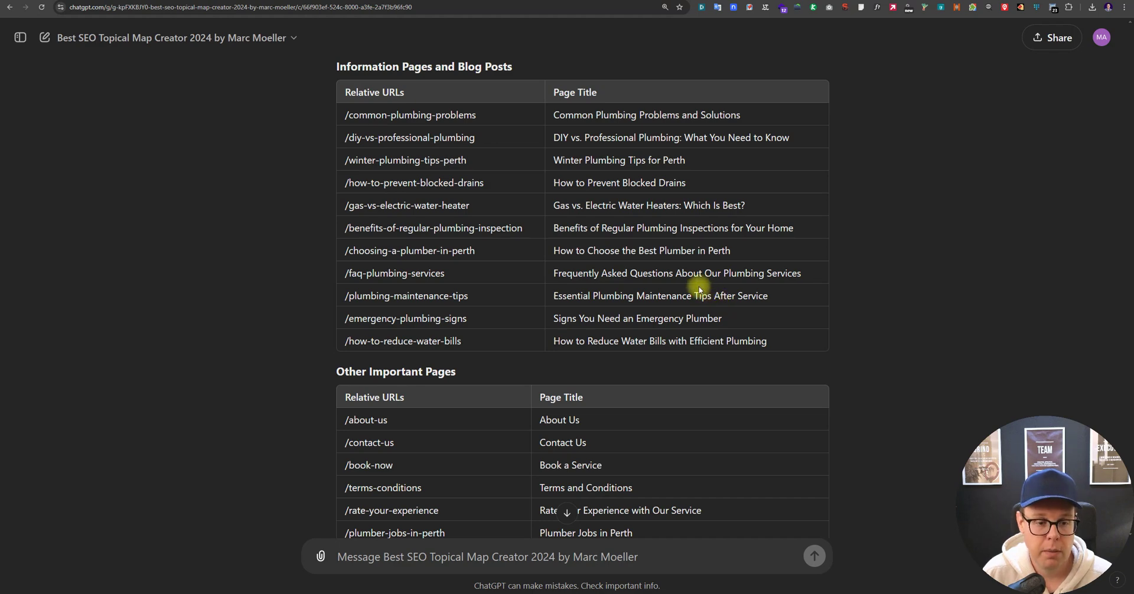
{"action": "scroll", "coordinate": [698, 288], "scroll_direction": "down", "scroll_amount": 3}
{"action": "left_click_drag", "start_coordinate": [335, 201], "coordinate": [688, 387]}
{"action": "left_click", "coordinate": [692, 384]}
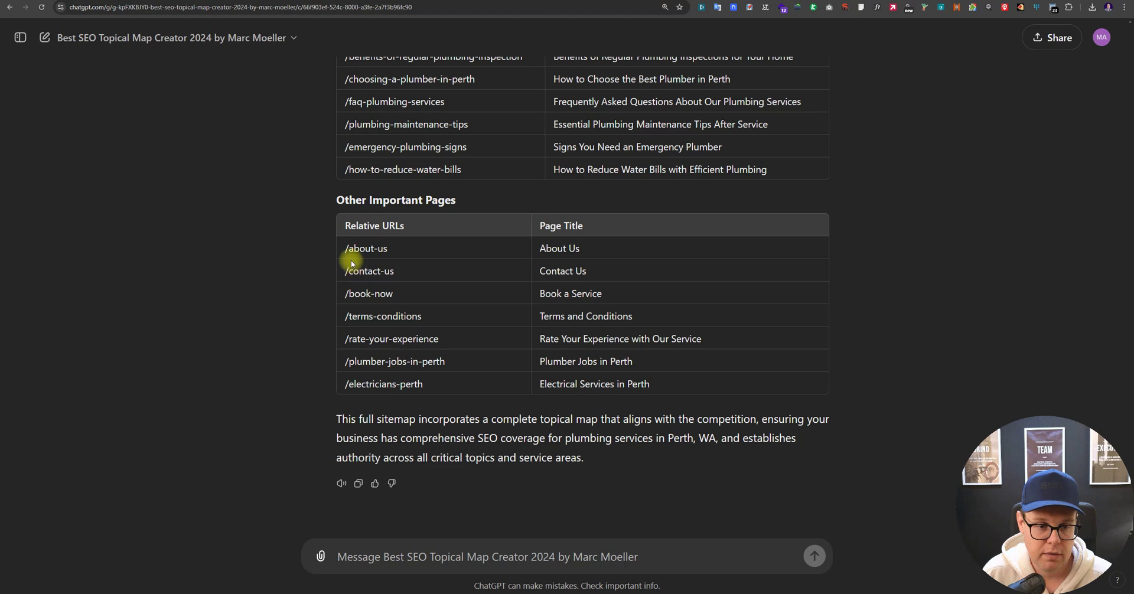
{"action": "left_click_drag", "start_coordinate": [344, 248], "coordinate": [394, 256]}
{"action": "left_click", "coordinate": [394, 255]}
{"action": "left_click_drag", "start_coordinate": [342, 291], "coordinate": [582, 367]}
{"action": "left_click", "coordinate": [583, 367]}
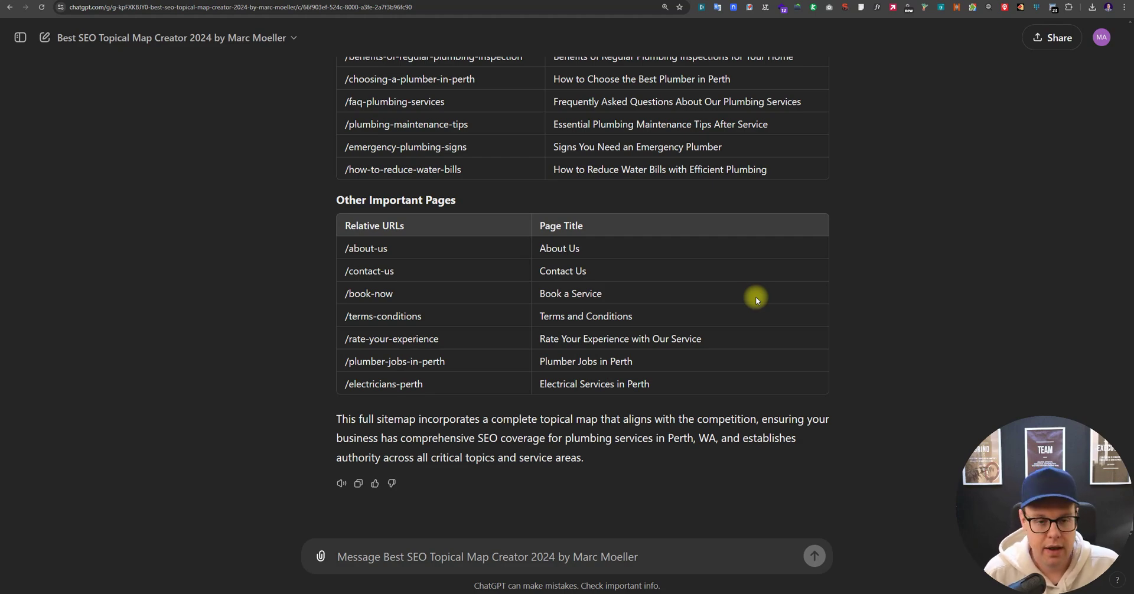
{"action": "scroll", "coordinate": [756, 296], "scroll_direction": "up", "scroll_amount": 10}
{"action": "scroll", "coordinate": [601, 223], "scroll_direction": "up", "scroll_amount": 10}
{"action": "left_click_drag", "start_coordinate": [371, 151], "coordinate": [541, 212]}
{"action": "left_click", "coordinate": [541, 213]}
{"action": "scroll", "coordinate": [537, 201], "scroll_direction": "up", "scroll_amount": 6}
{"action": "scroll", "coordinate": [389, 236], "scroll_direction": "down", "scroll_amount": 6}
{"action": "scroll", "coordinate": [404, 258], "scroll_direction": "down", "scroll_amount": 20}
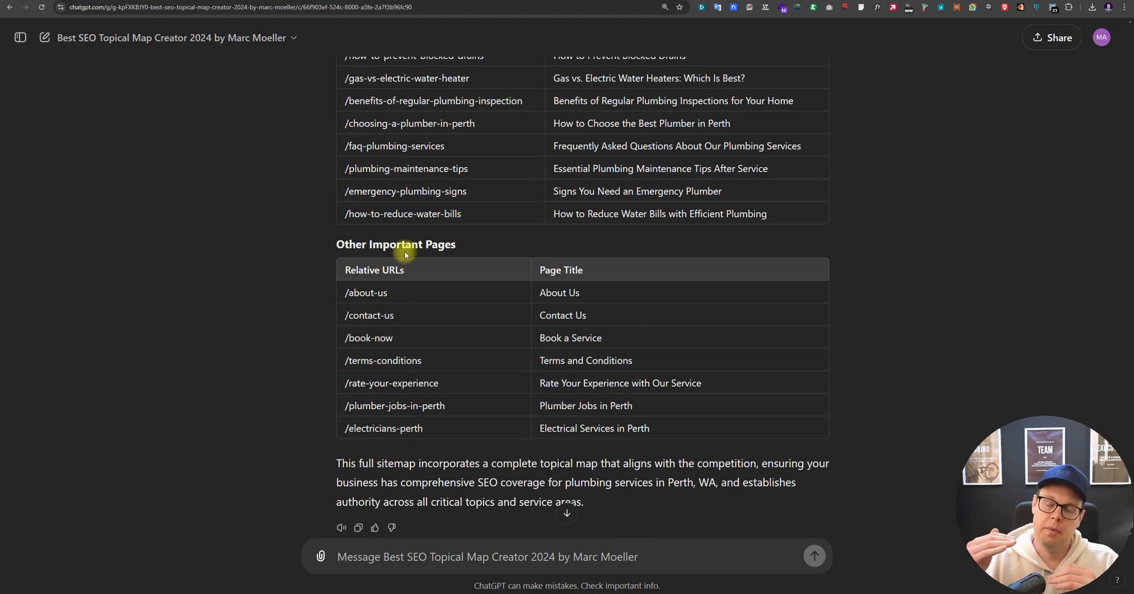
{"action": "scroll", "coordinate": [405, 250], "scroll_direction": "down", "scroll_amount": 1}
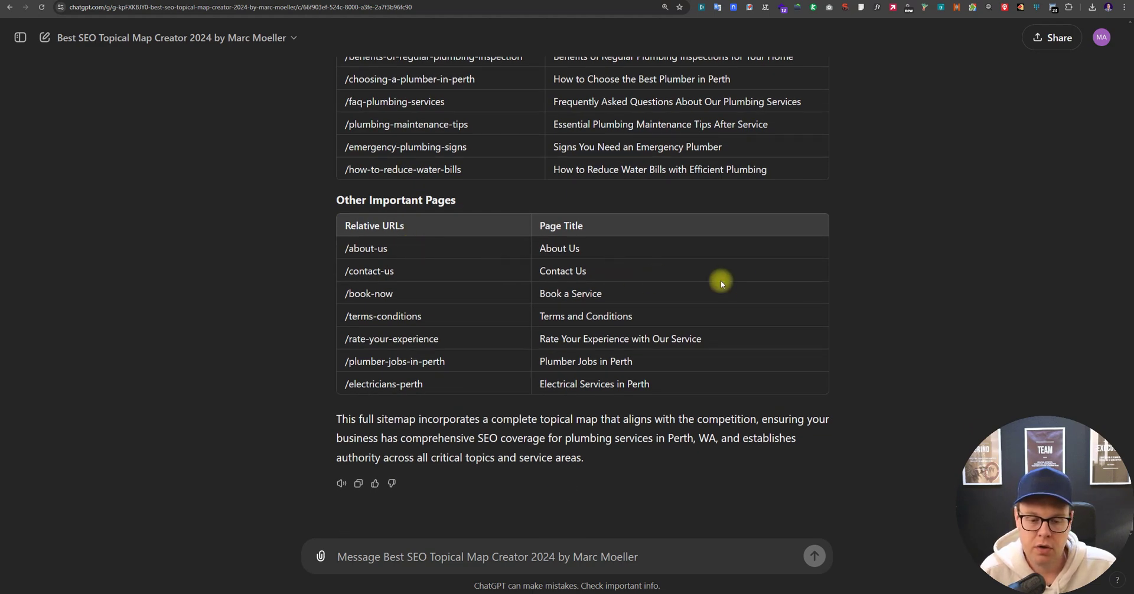